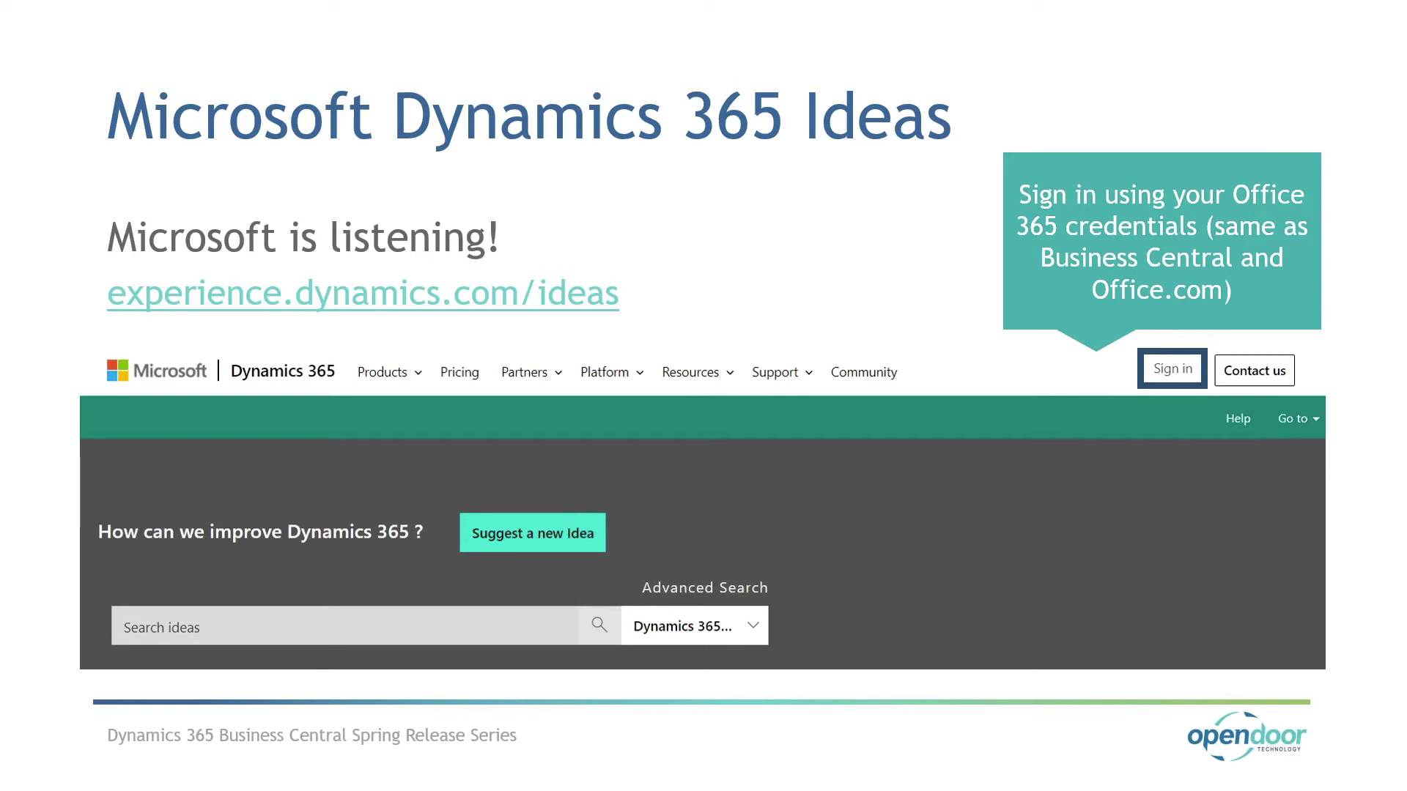
# - Advance past the slide to the CRONUS USA, Inc. home page in Business Central
pyautogui.press('Right')
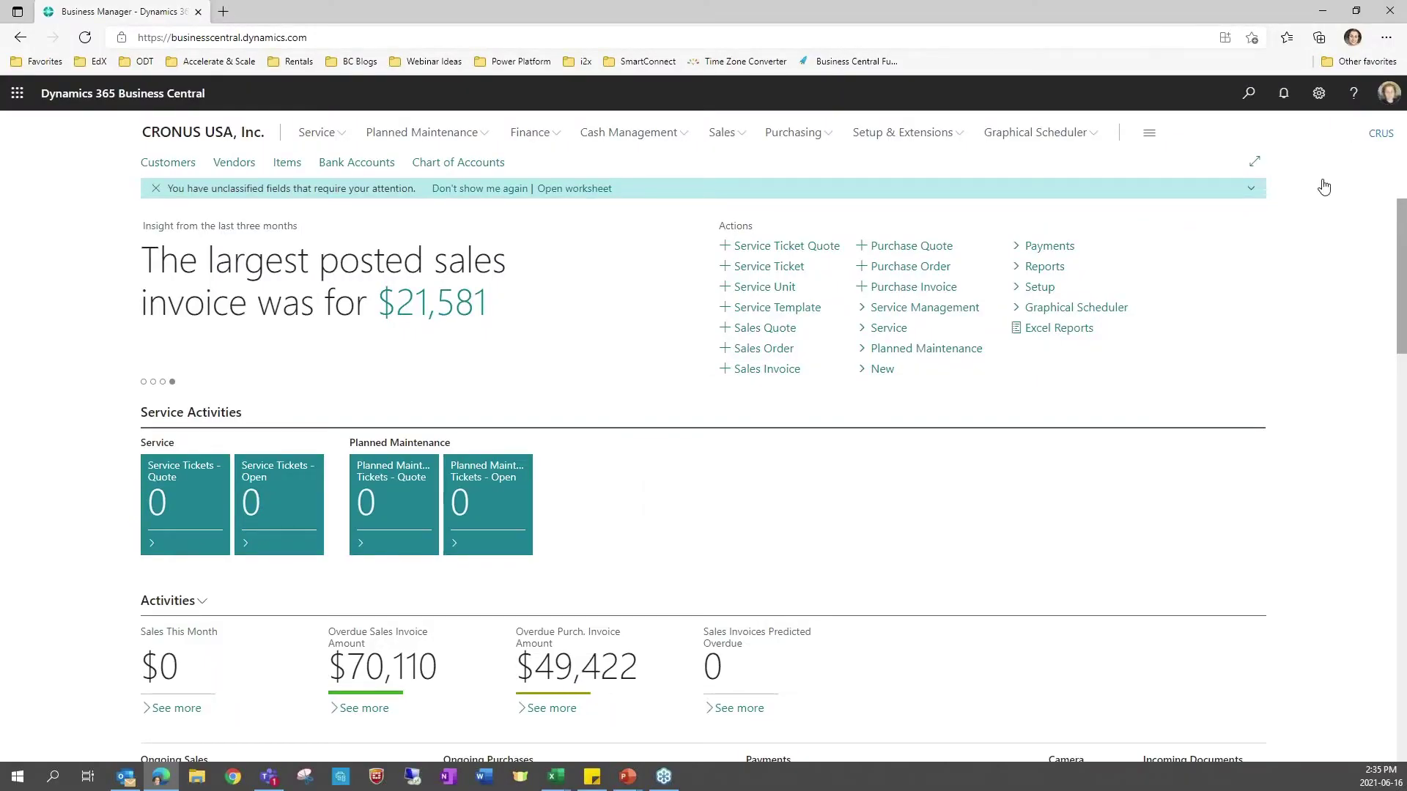
# - Search 'feature' in Tell Me and open the Feature Management page
pyautogui.click(1250, 95)
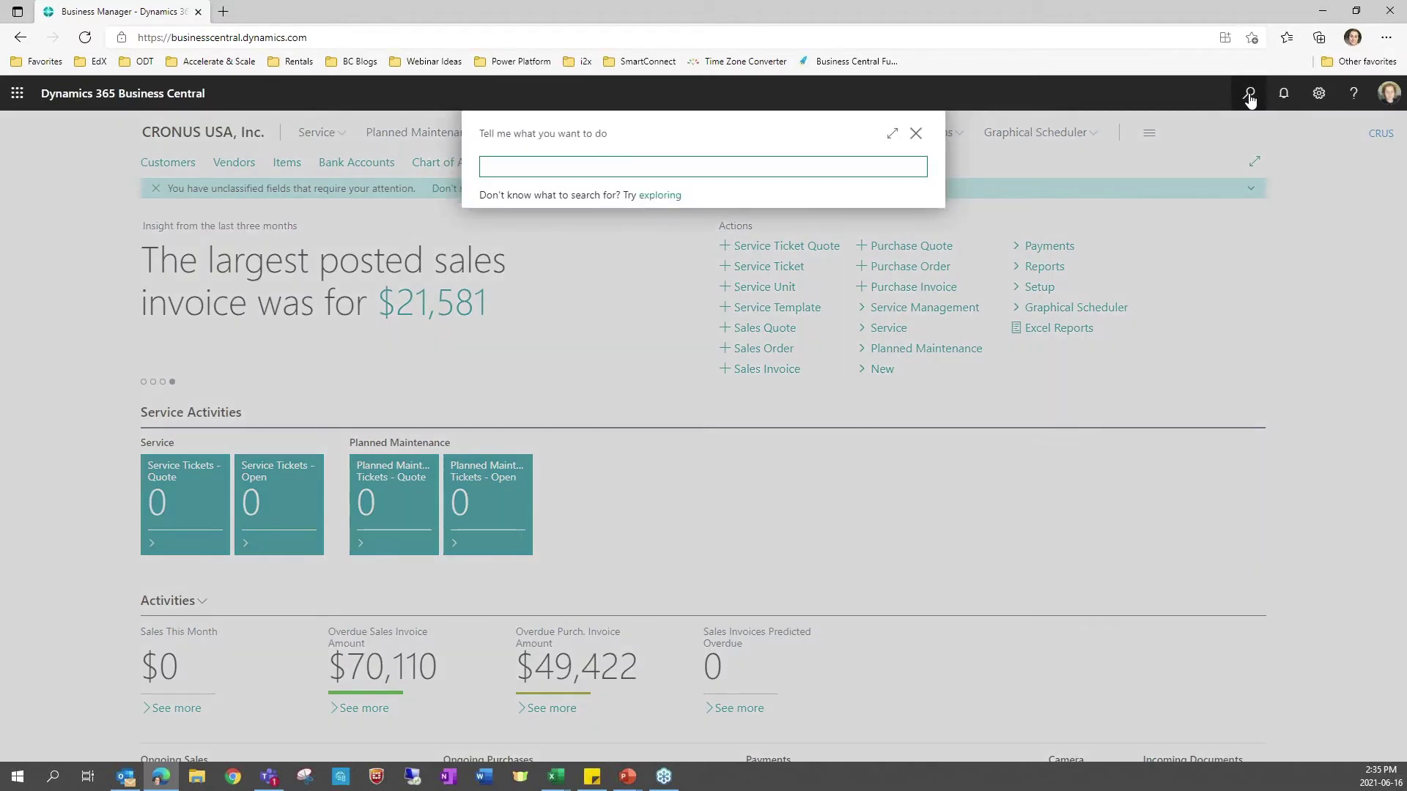
pyautogui.write('feature')
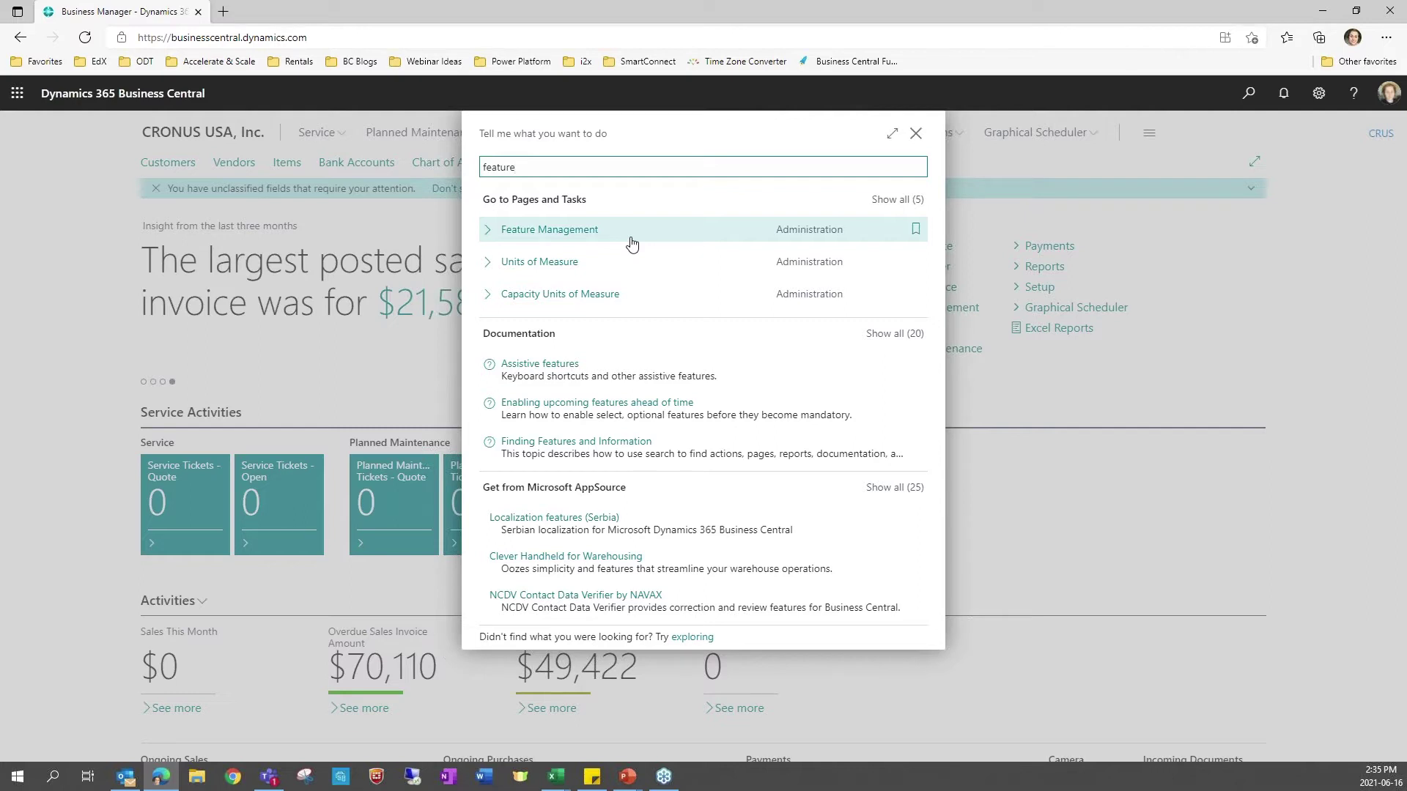
pyautogui.click(632, 246)
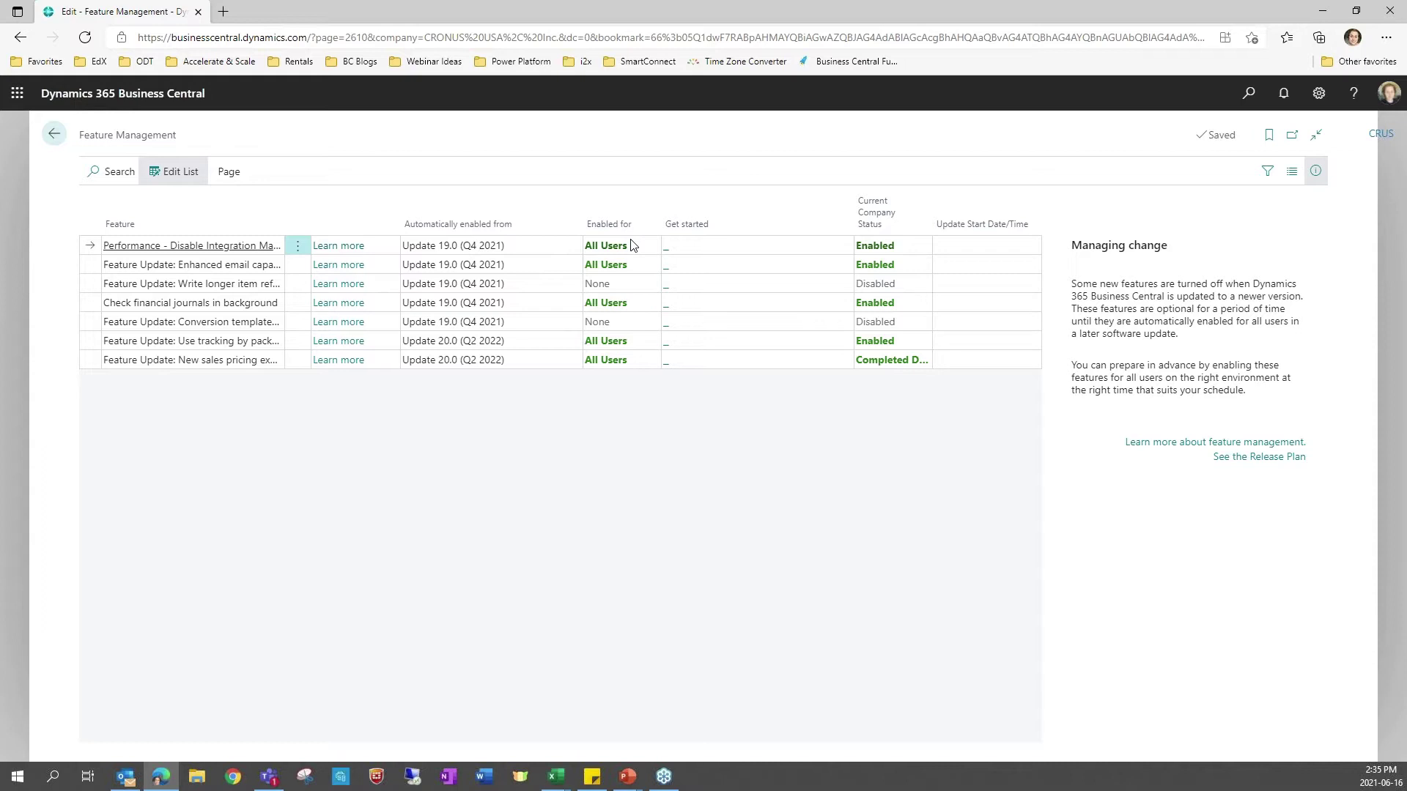
# - Enable the longer item references feature for All Users, accepting and running its data update
pyautogui.moveTo(469, 230)
pyautogui.click(612, 287)
pyautogui.click(615, 285)
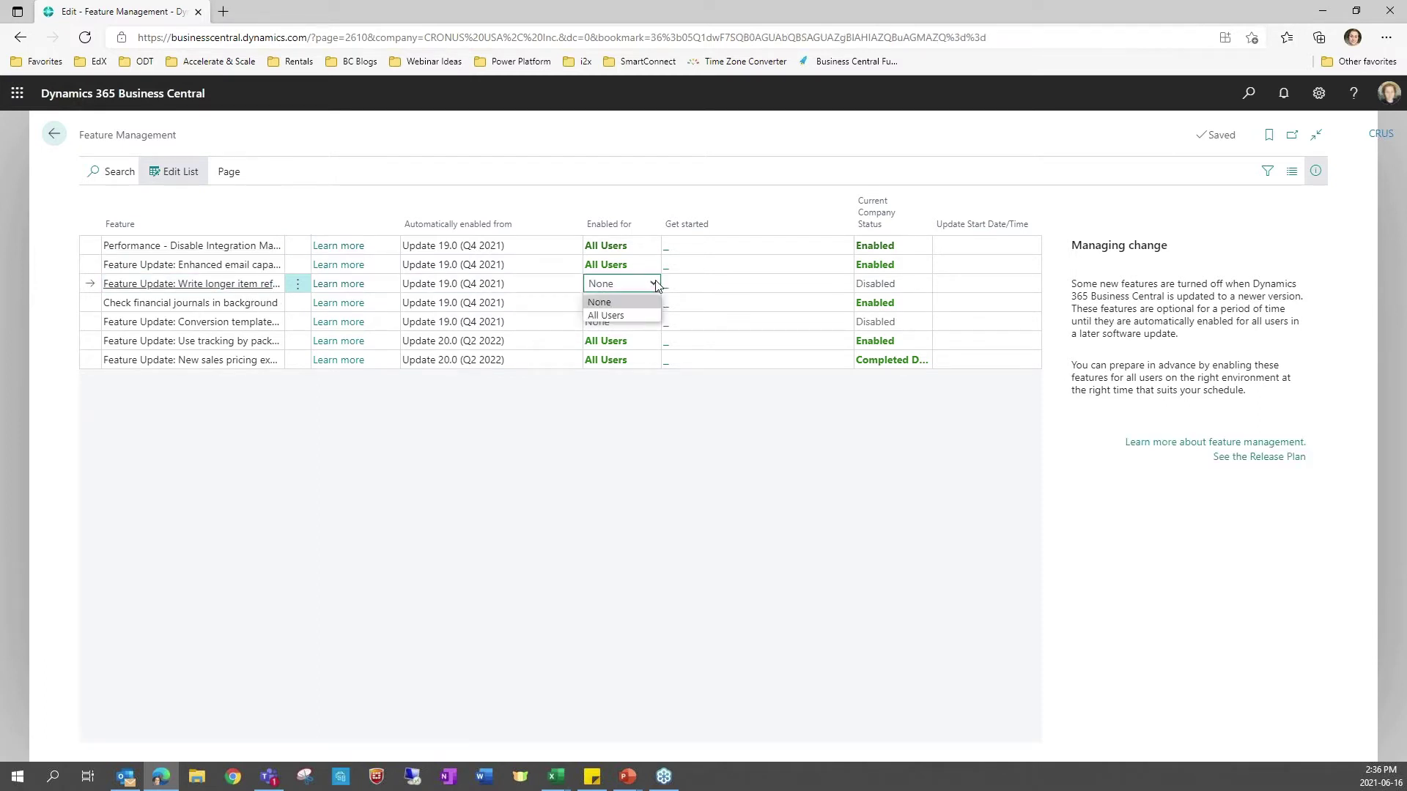
pyautogui.click(626, 314)
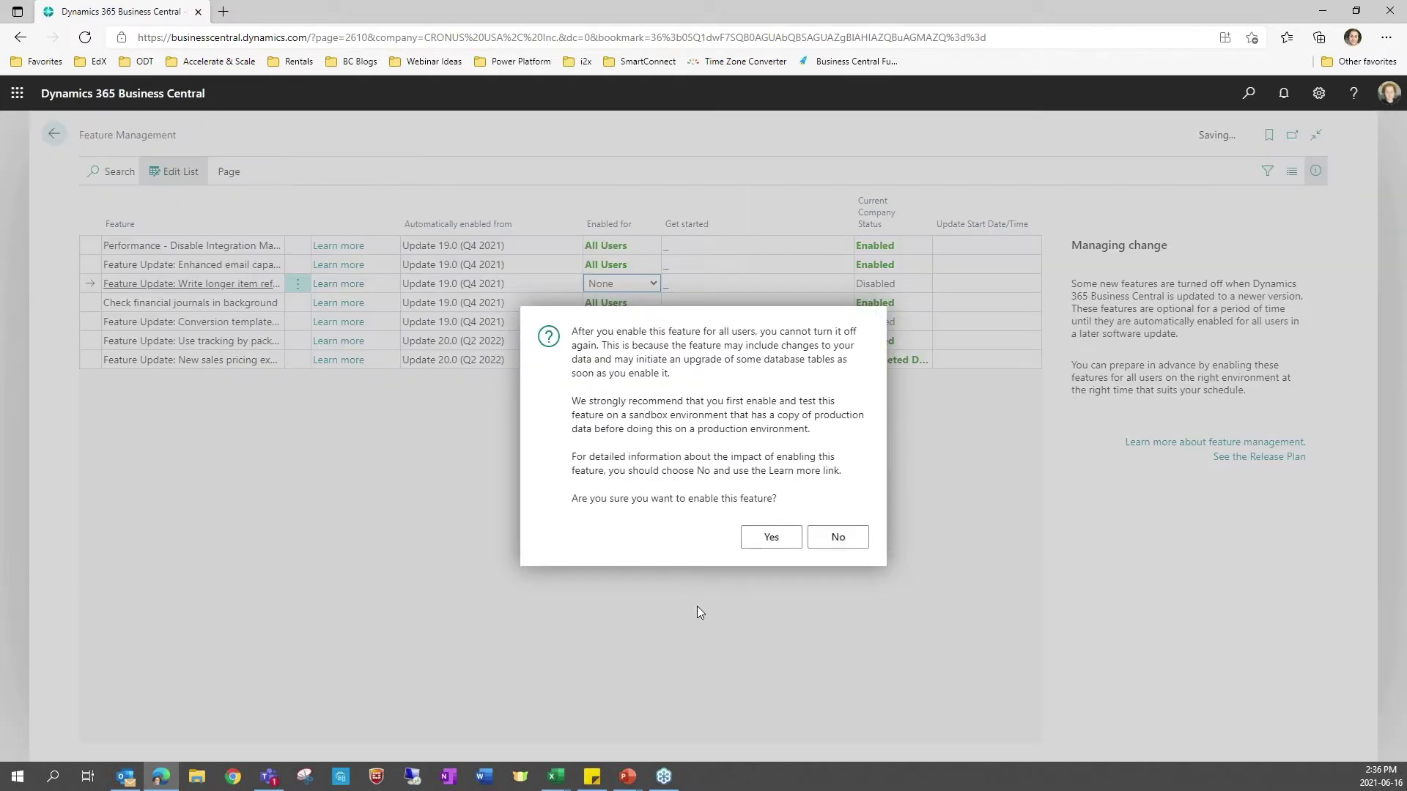
pyautogui.click(769, 537)
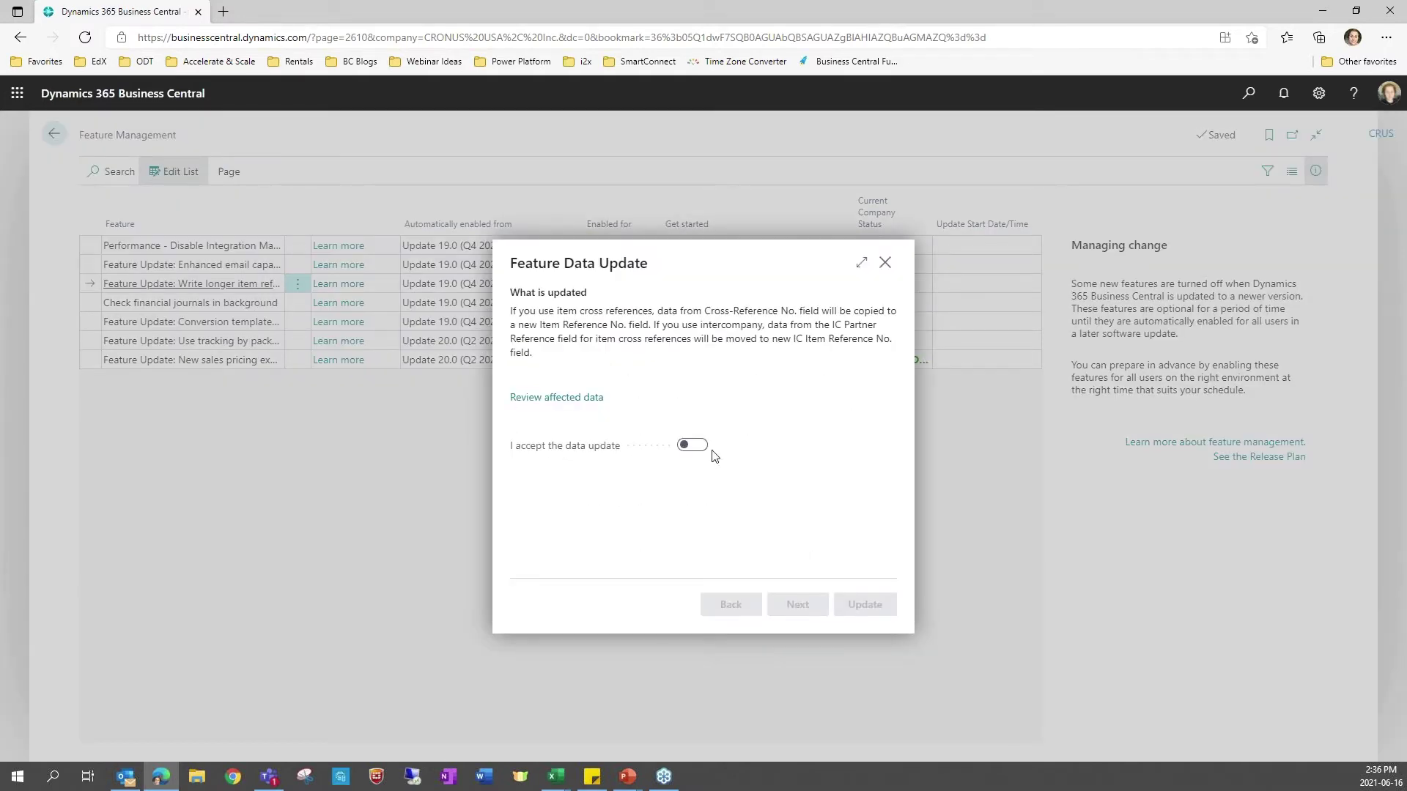
pyautogui.click(693, 445)
pyautogui.click(795, 607)
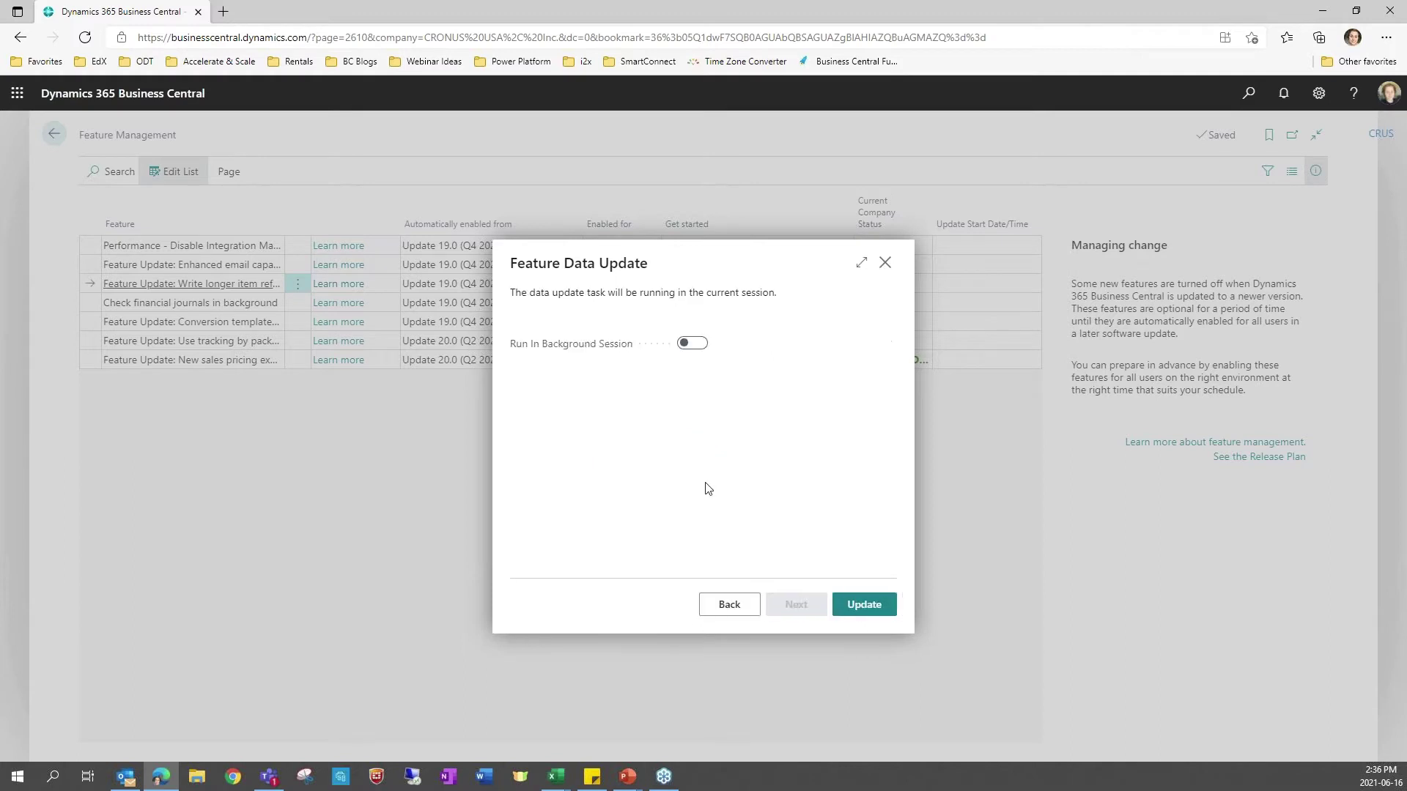
pyautogui.click(864, 606)
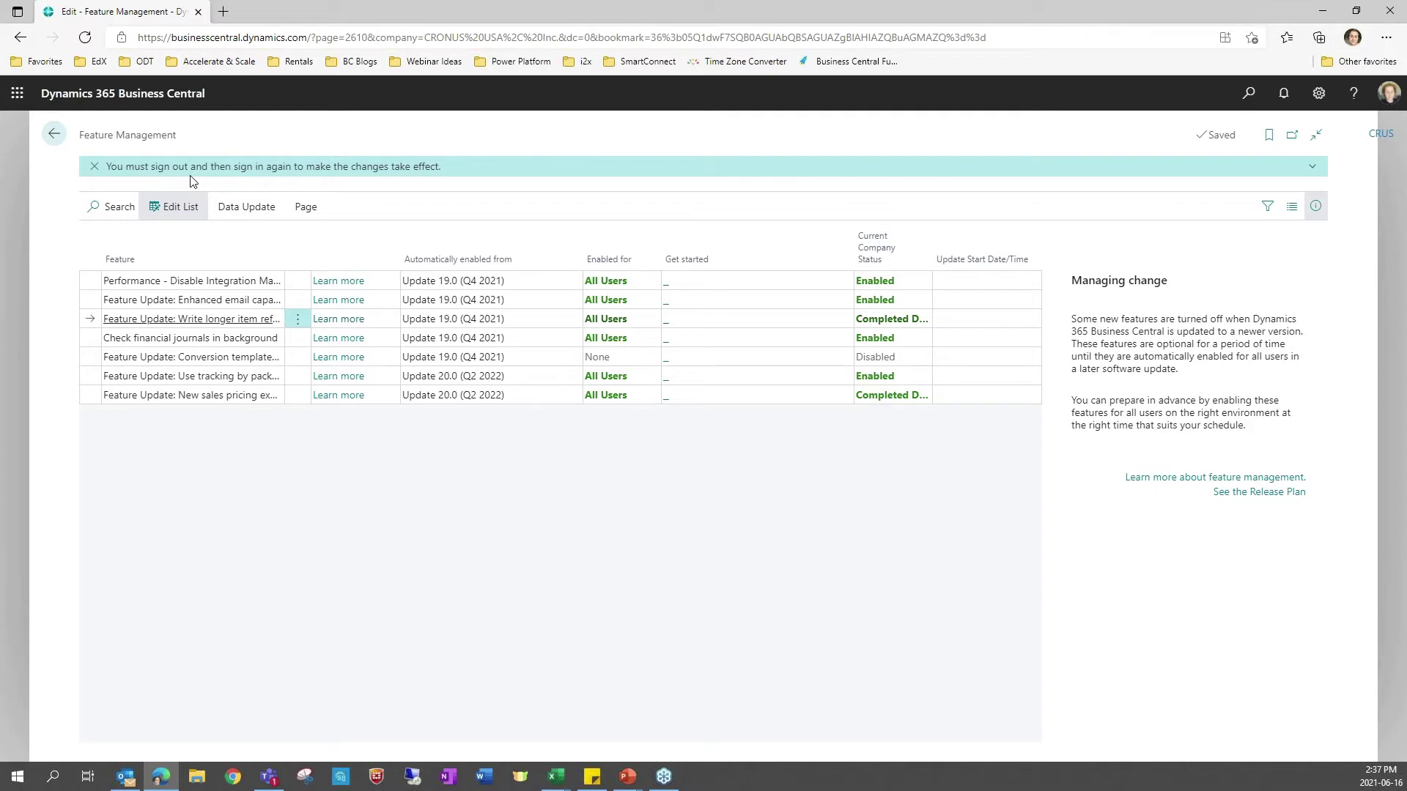
# - From the home page, open Dimensions through a 'dime' search and select DEPARTMENT's Dimension actions
pyautogui.click(54, 135)
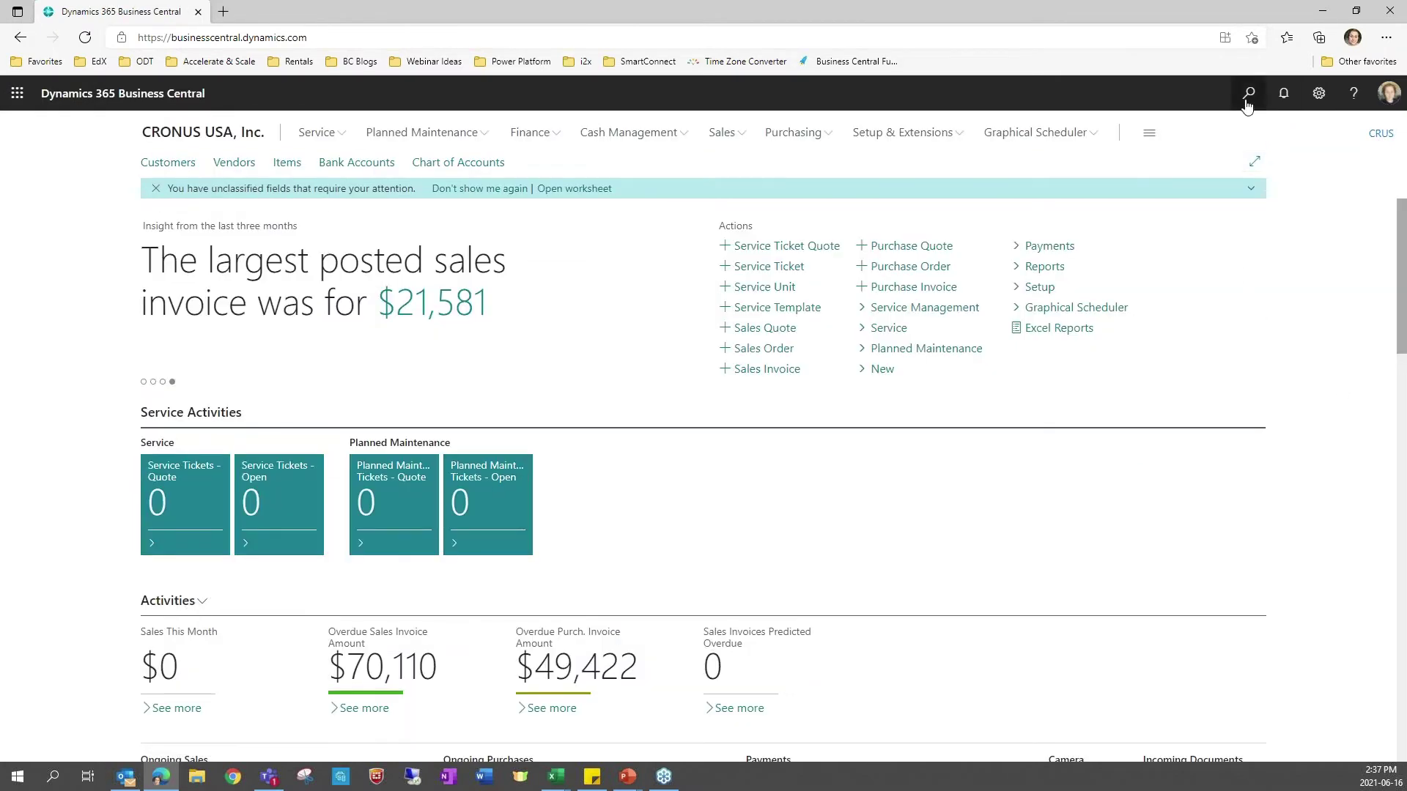
pyautogui.click(1247, 105)
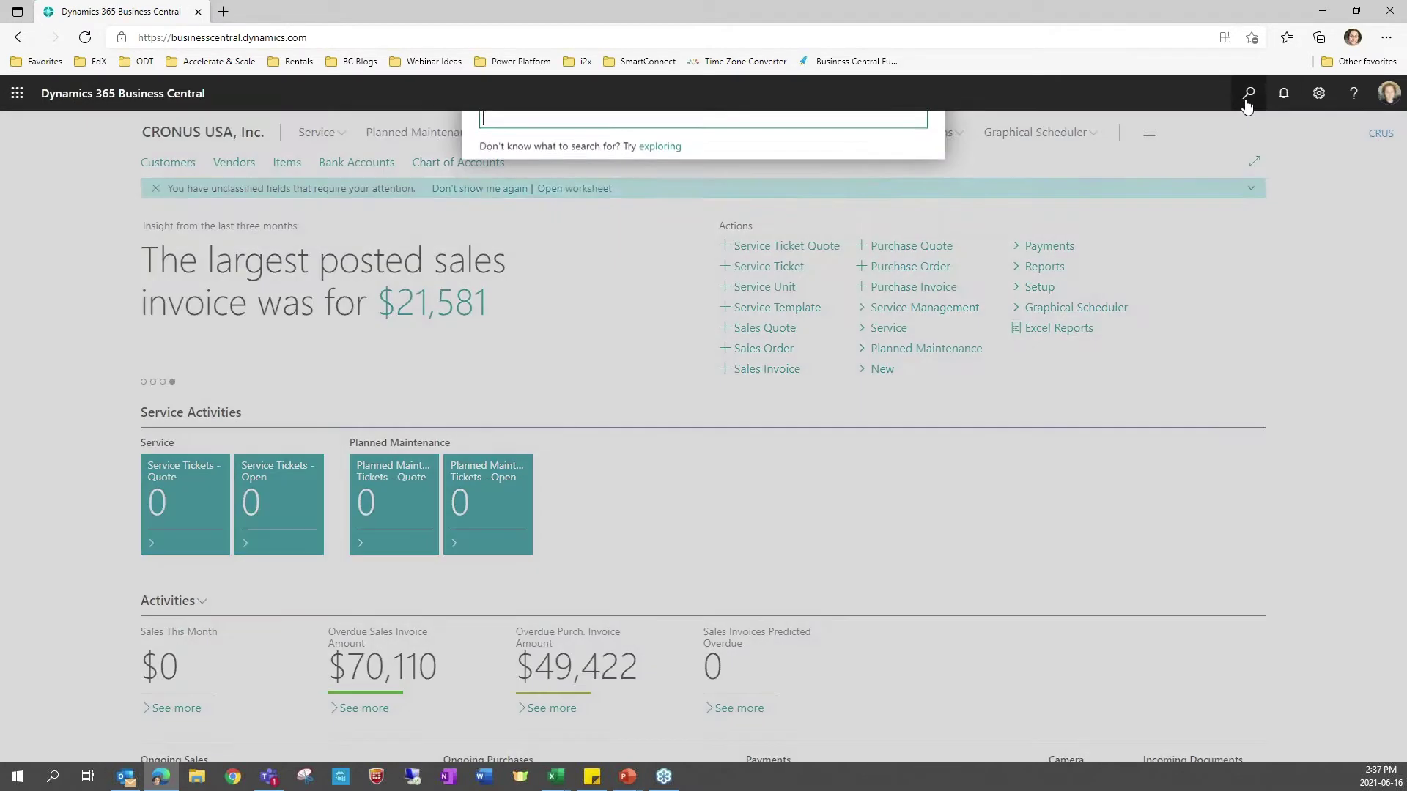
pyautogui.write('dime')
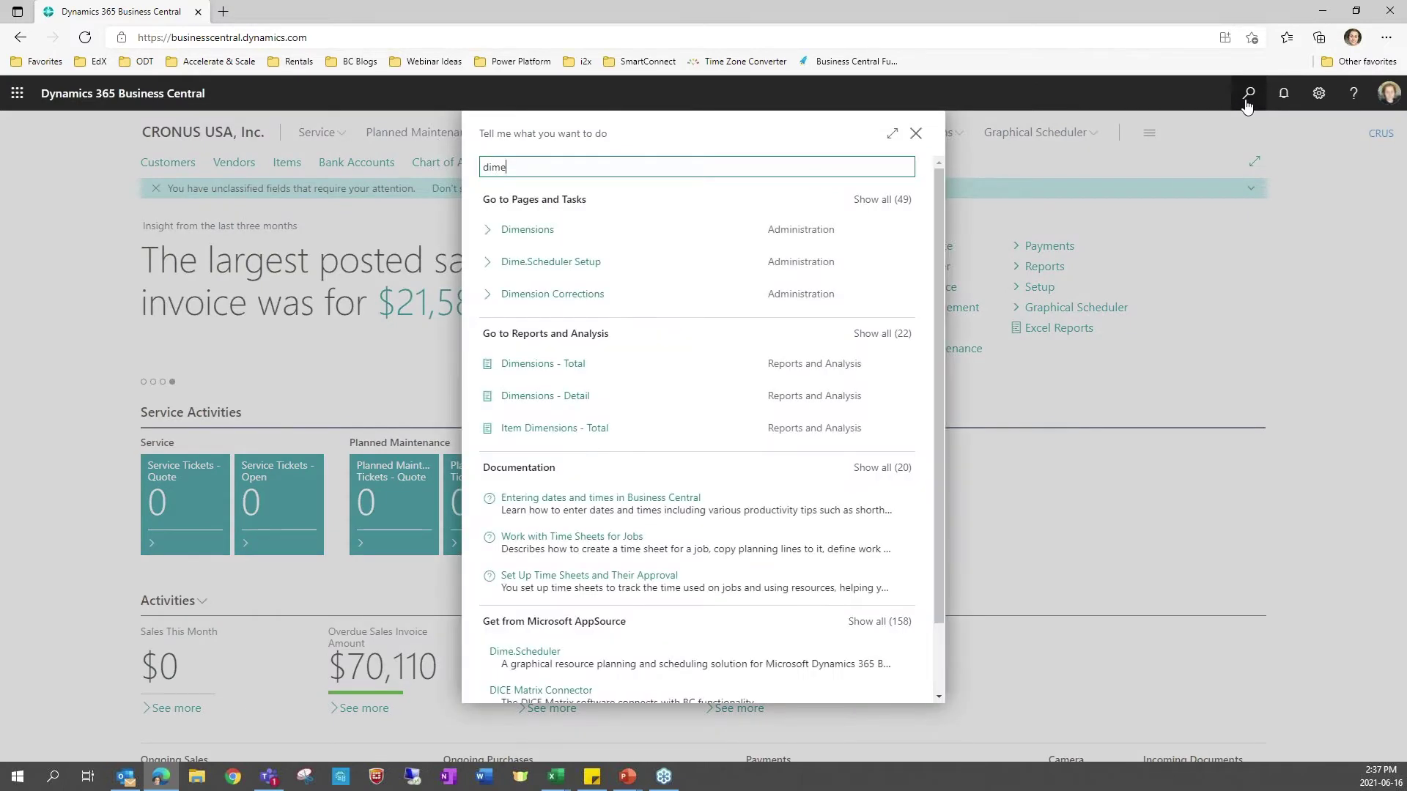
pyautogui.click(542, 233)
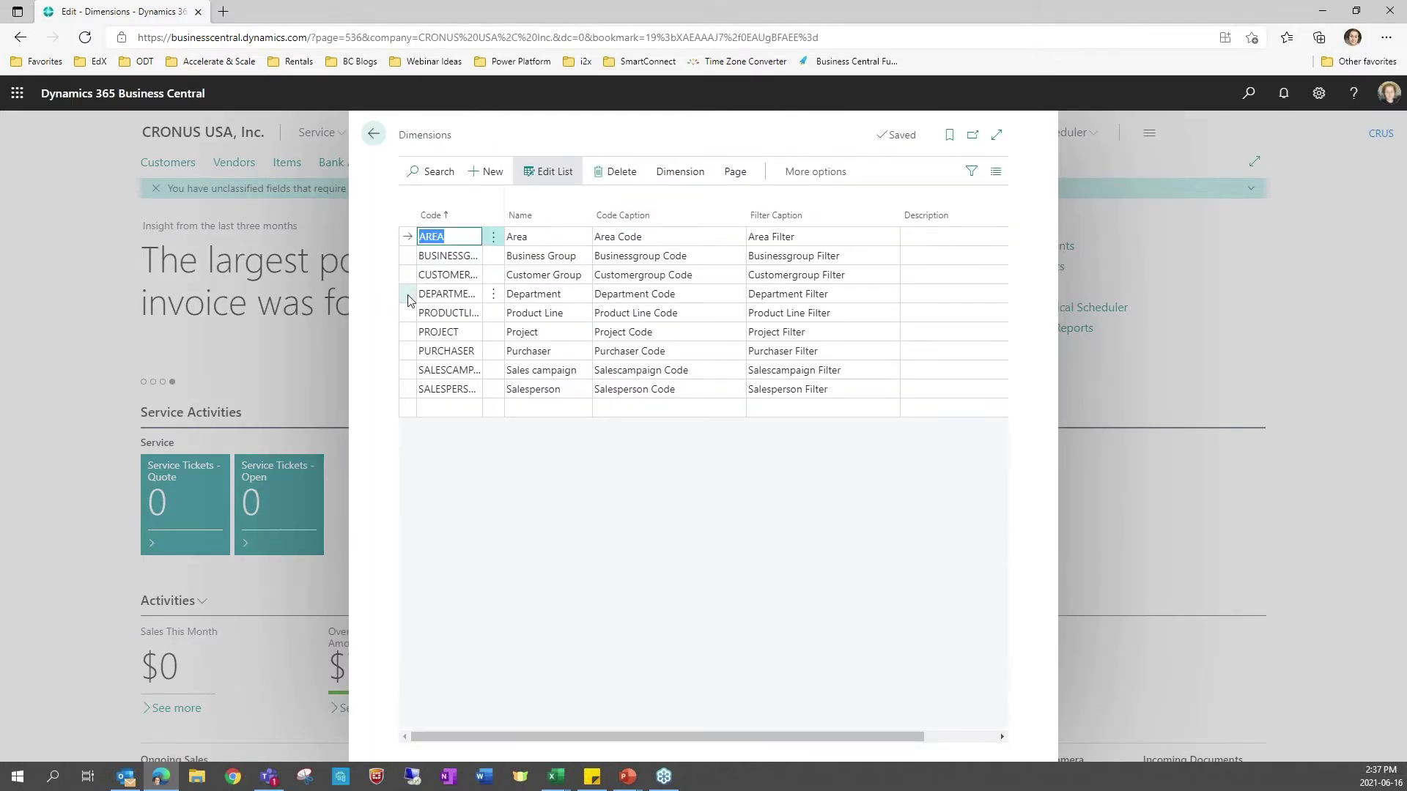
pyautogui.click(408, 301)
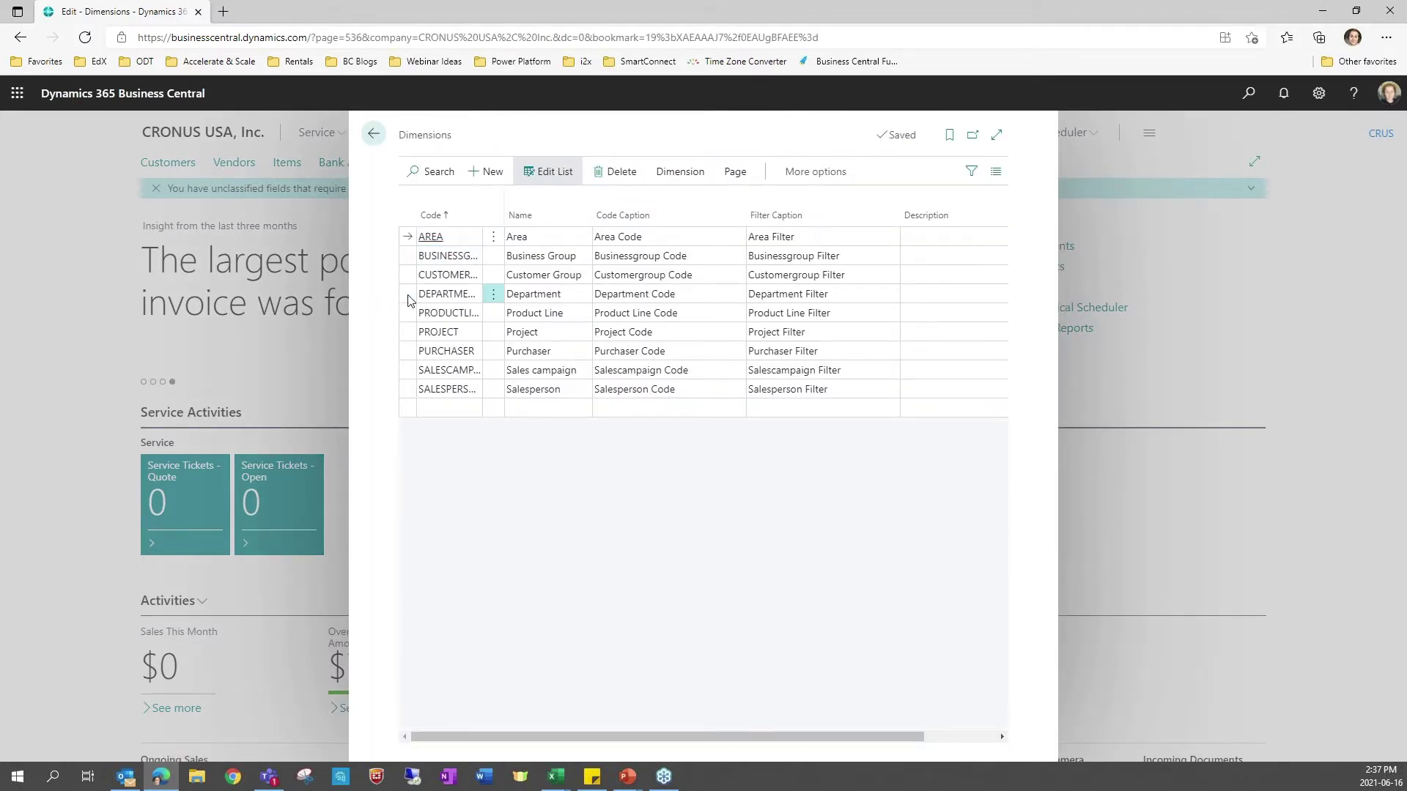
pyautogui.click(689, 175)
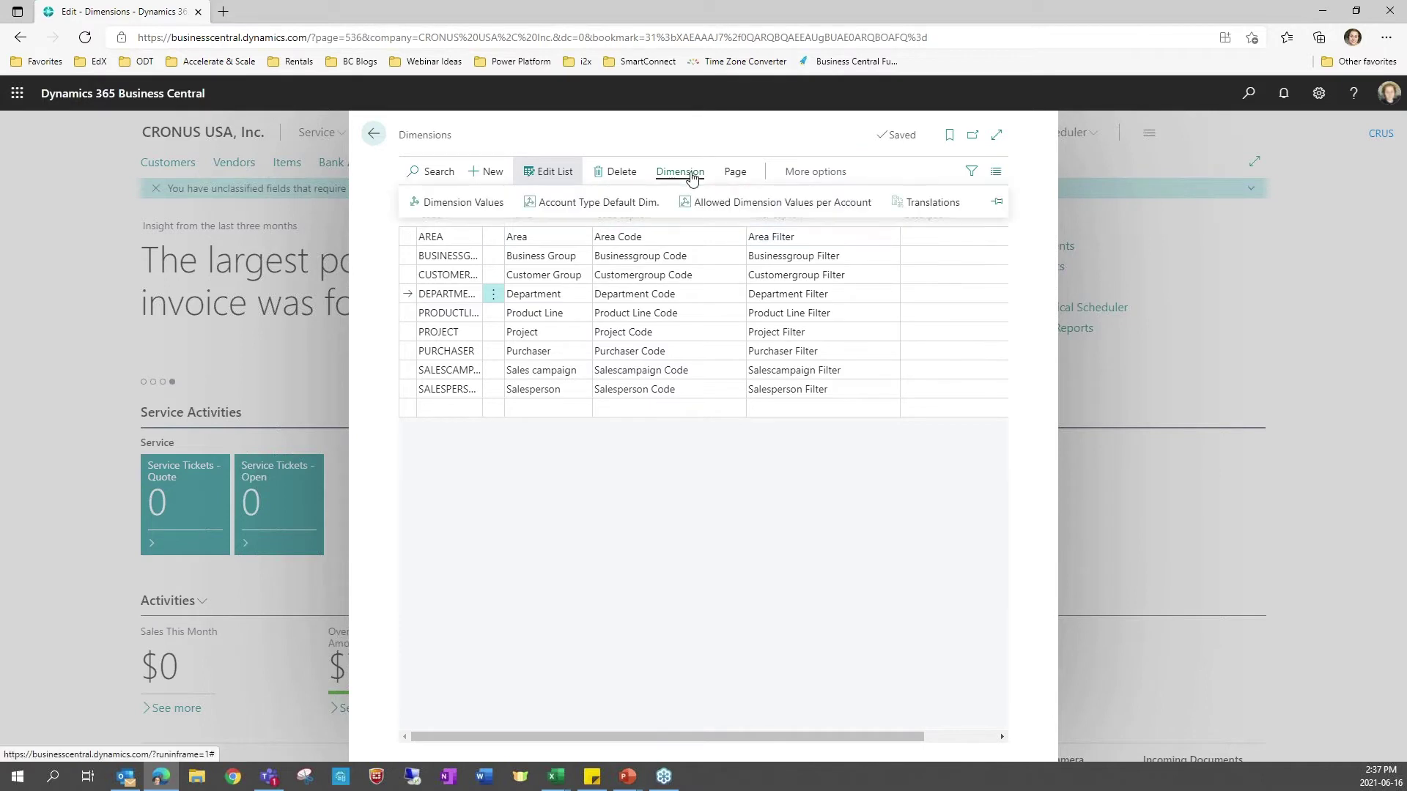
# - Review DEPARTMENT's allowed values per account for the Item table, then cancel the values lookup
pyautogui.click(746, 210)
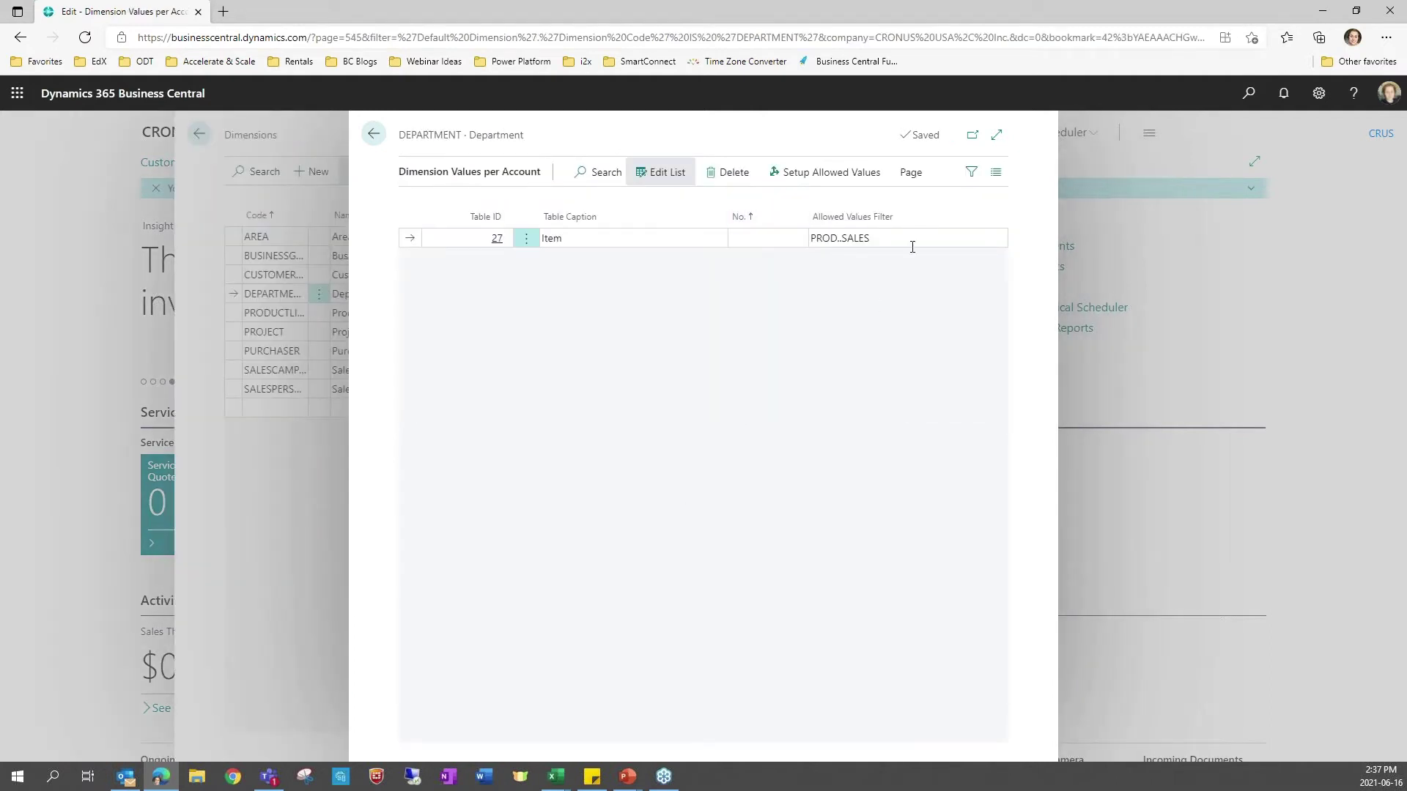
pyautogui.click(900, 241)
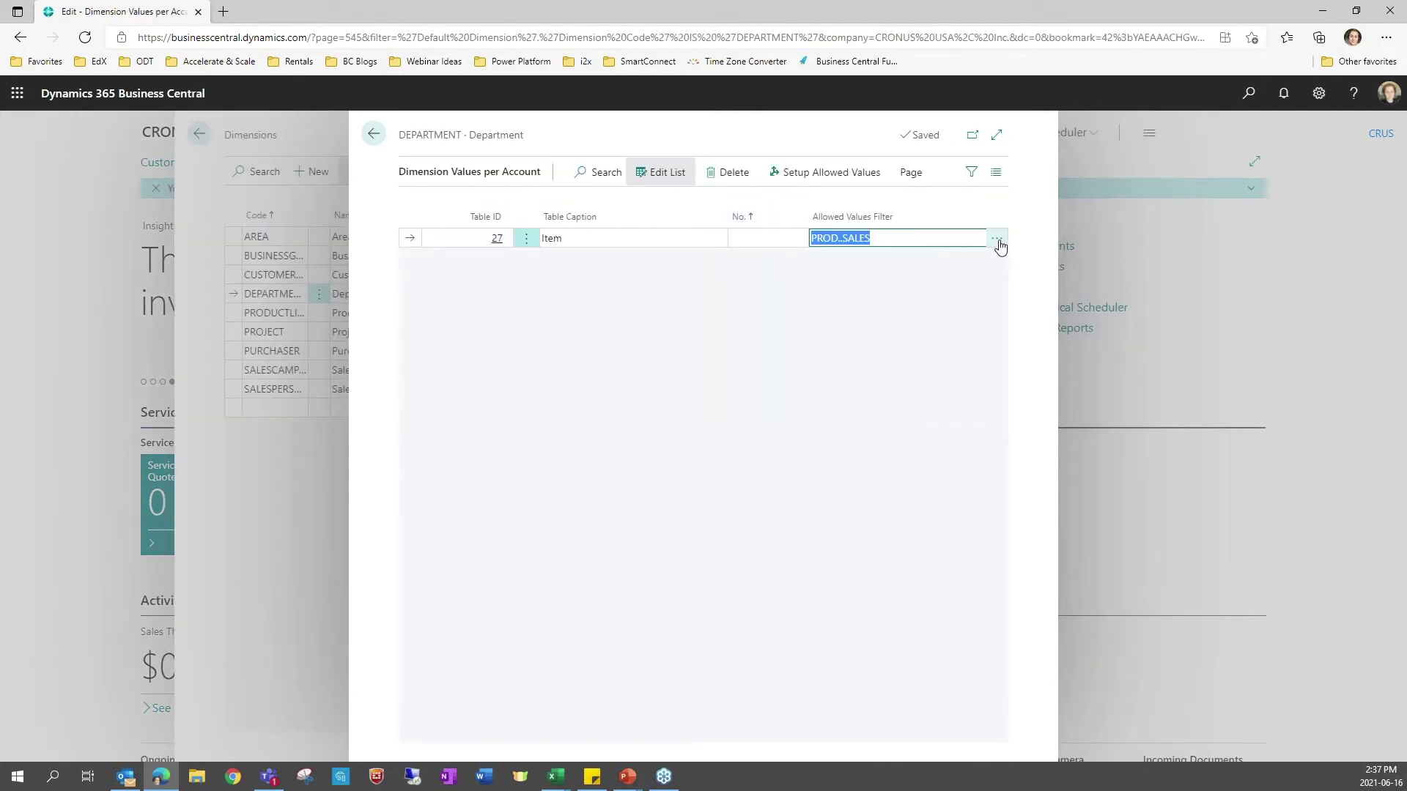
pyautogui.click(997, 240)
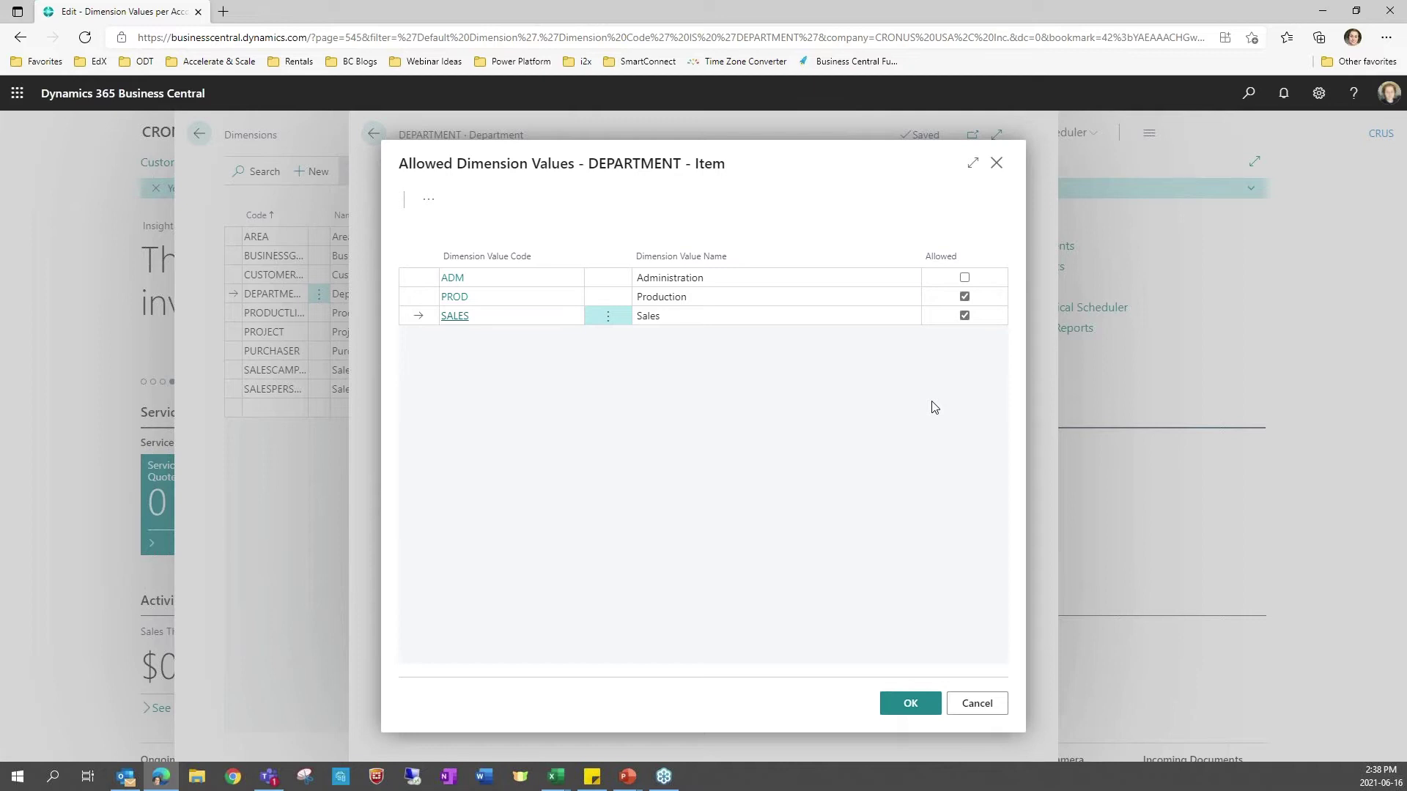
pyautogui.click(971, 707)
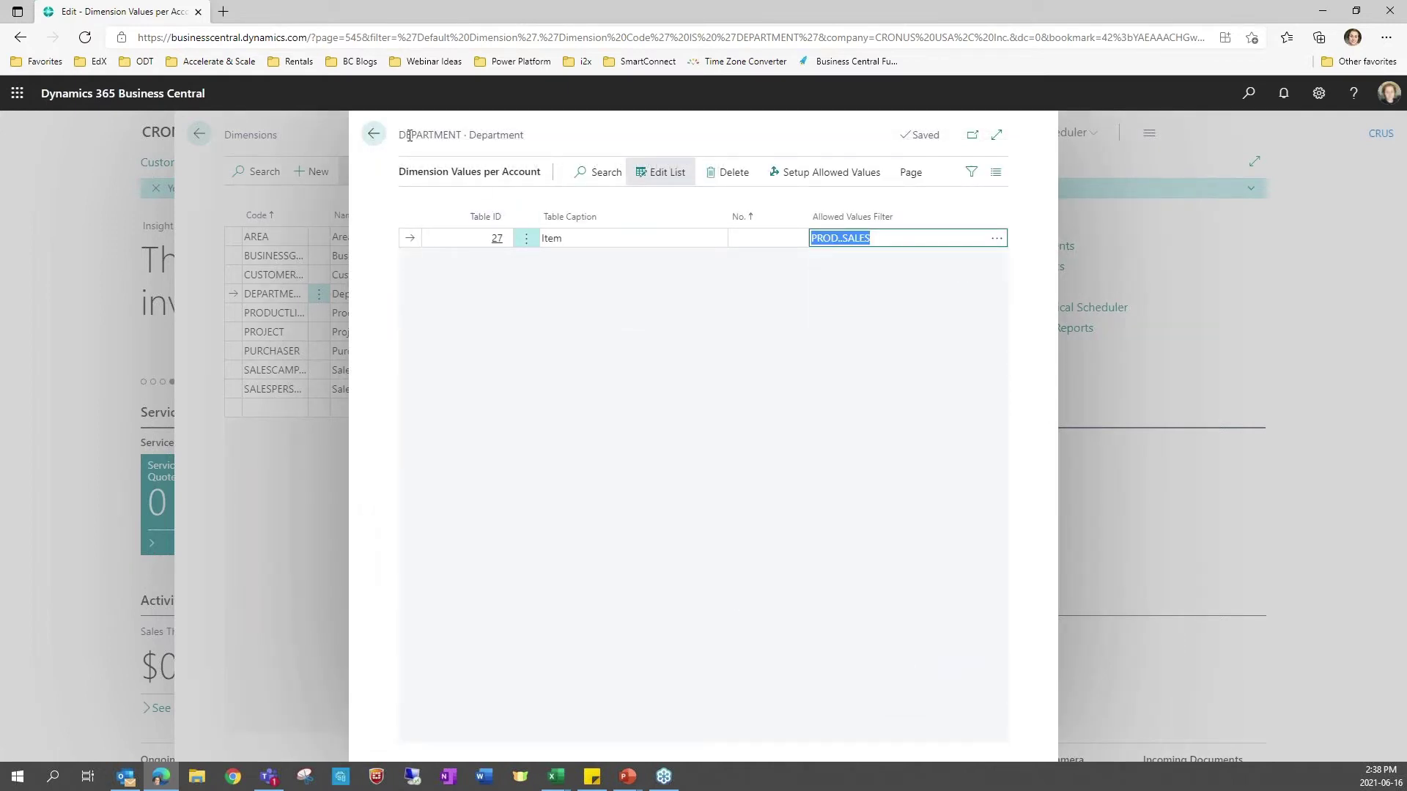
# - Return to the home page and open Inventory Setup through a Tell Me search for 'inventory'
pyautogui.click(373, 134)
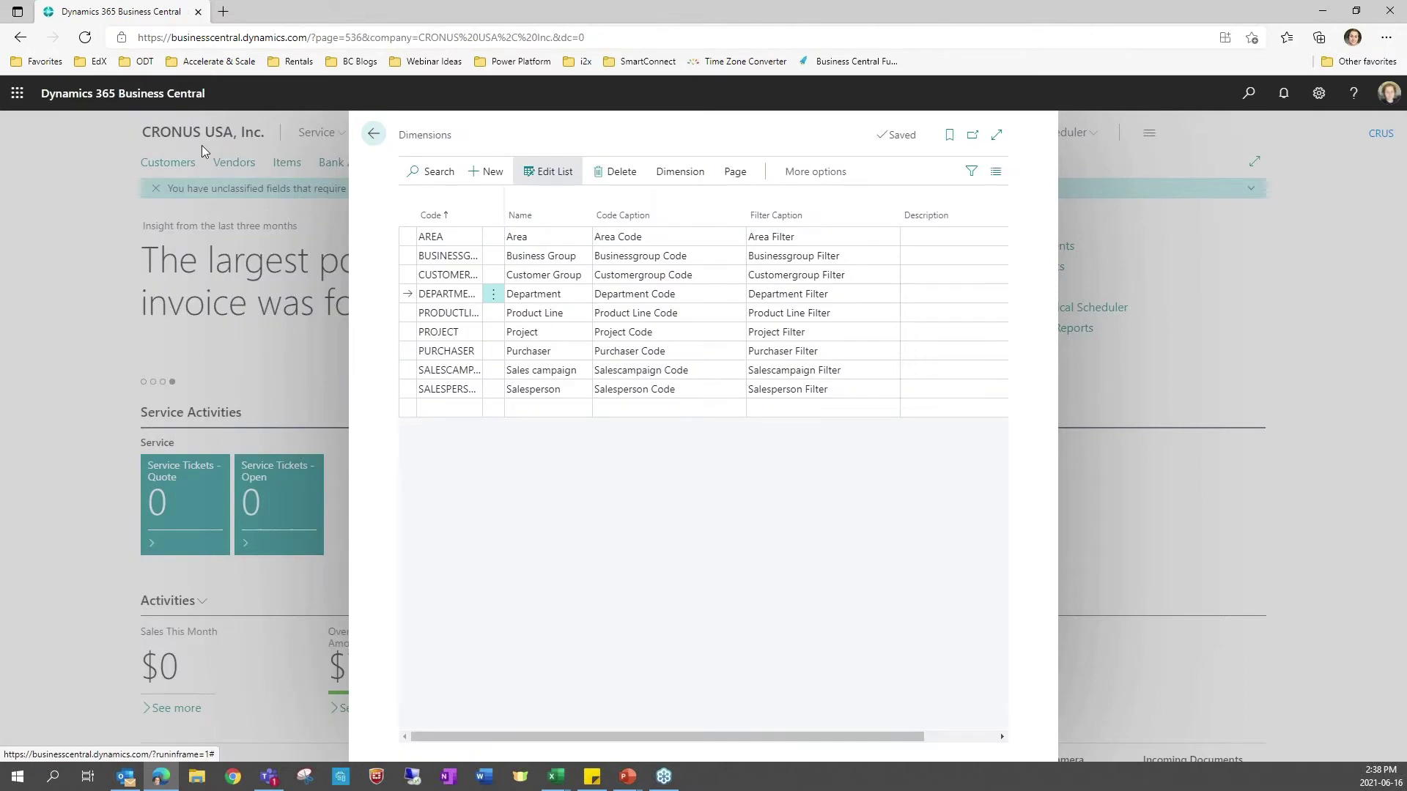
pyautogui.click(372, 135)
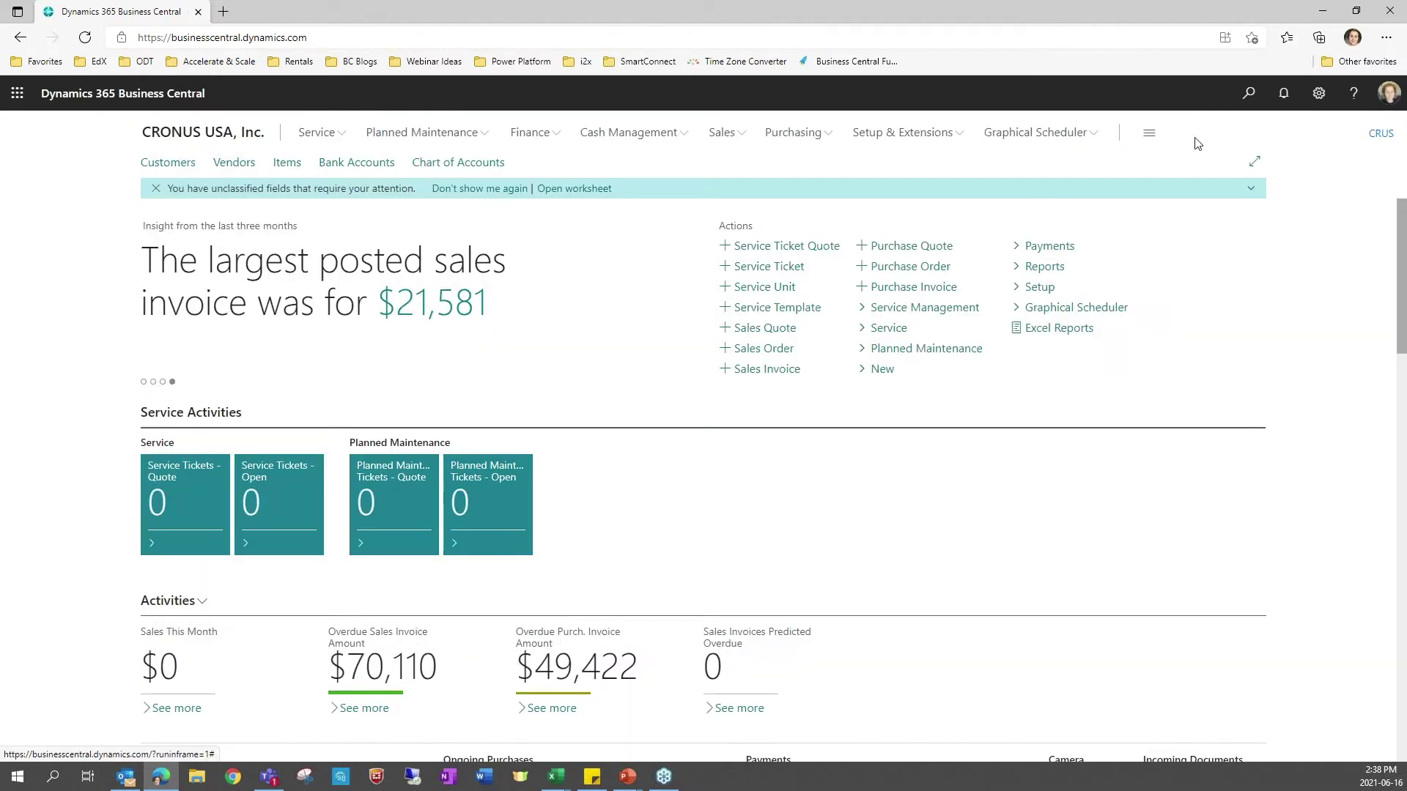
pyautogui.click(1250, 95)
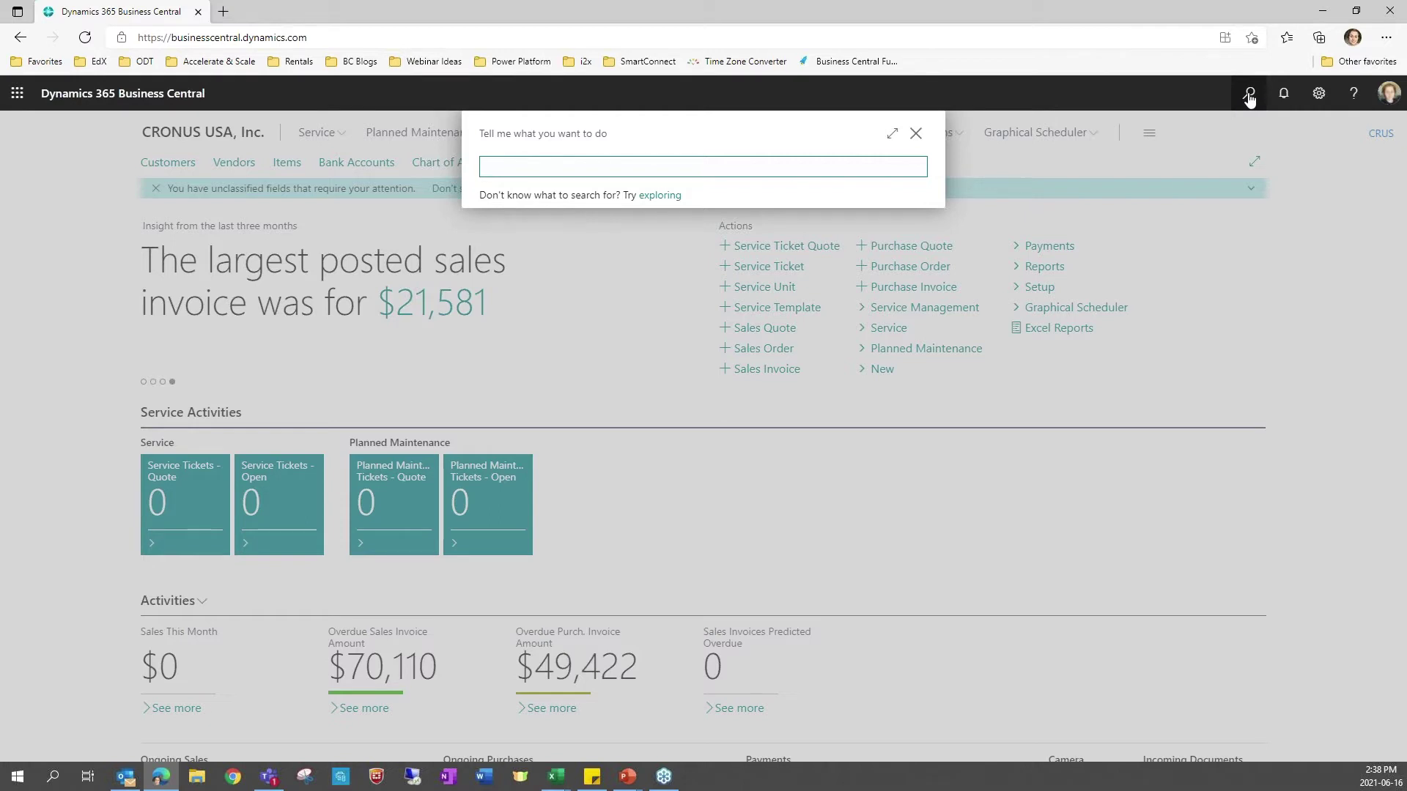
pyautogui.write('inventory')
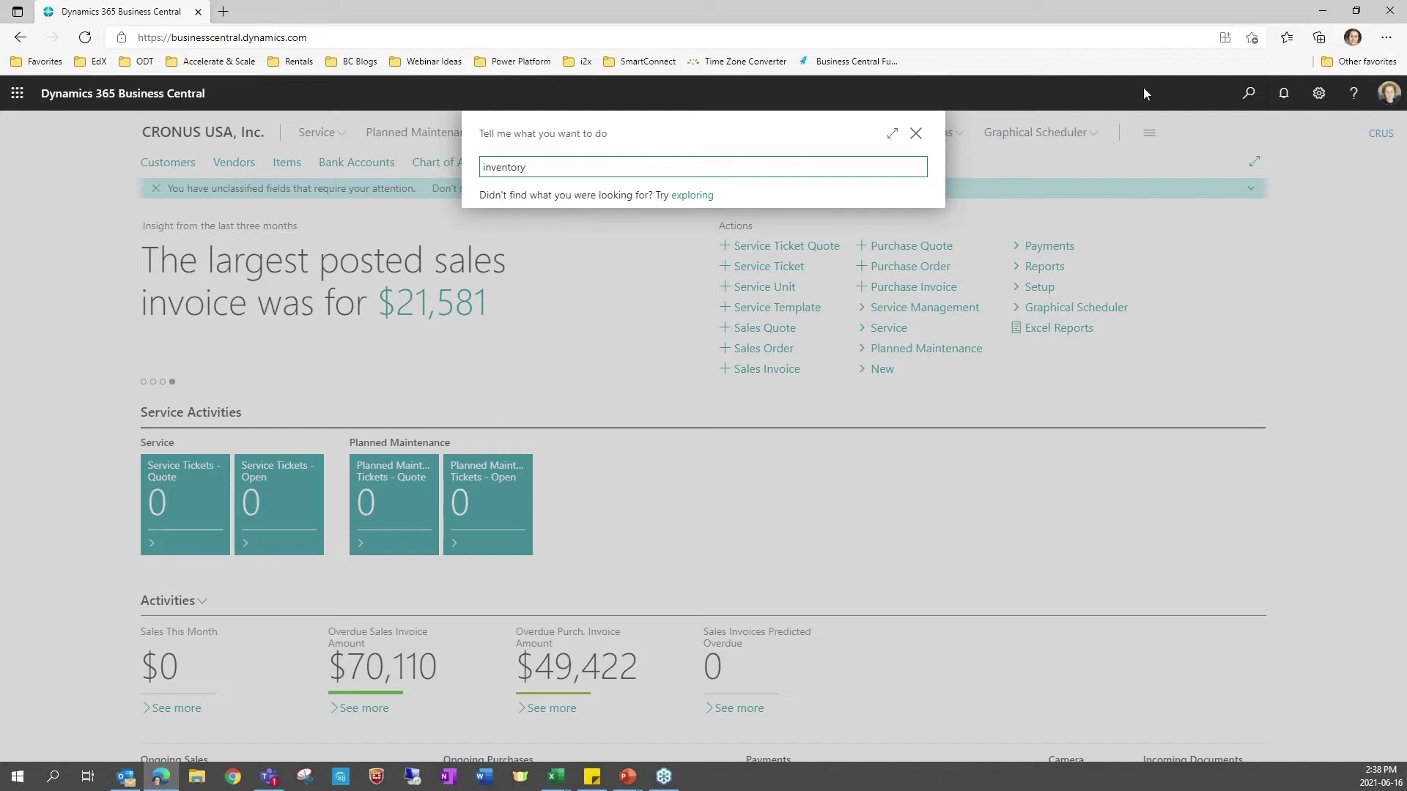
pyautogui.click(551, 230)
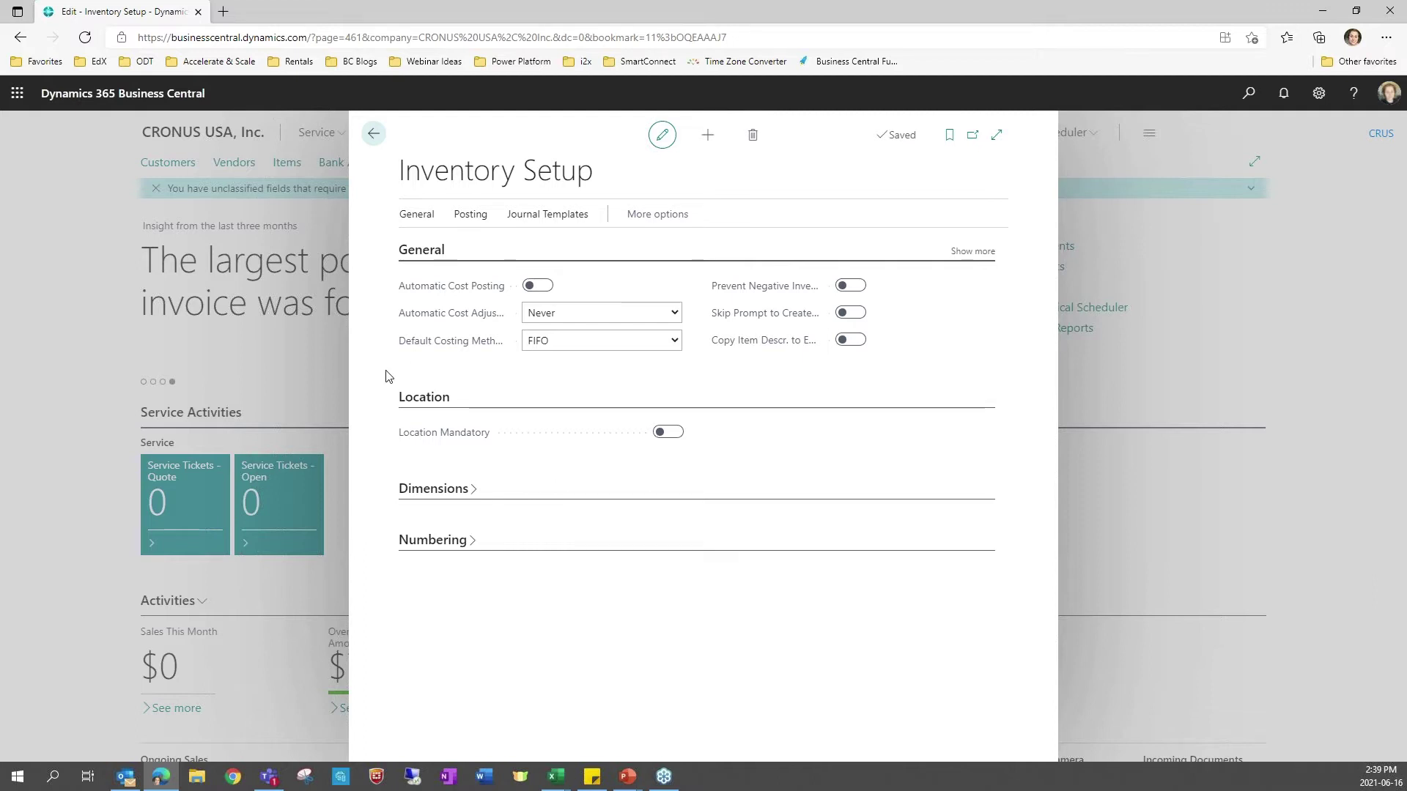
# - Set Automatic Cost Adjustment to Day and acknowledge the unadjusted value entries warning
pyautogui.click(974, 253)
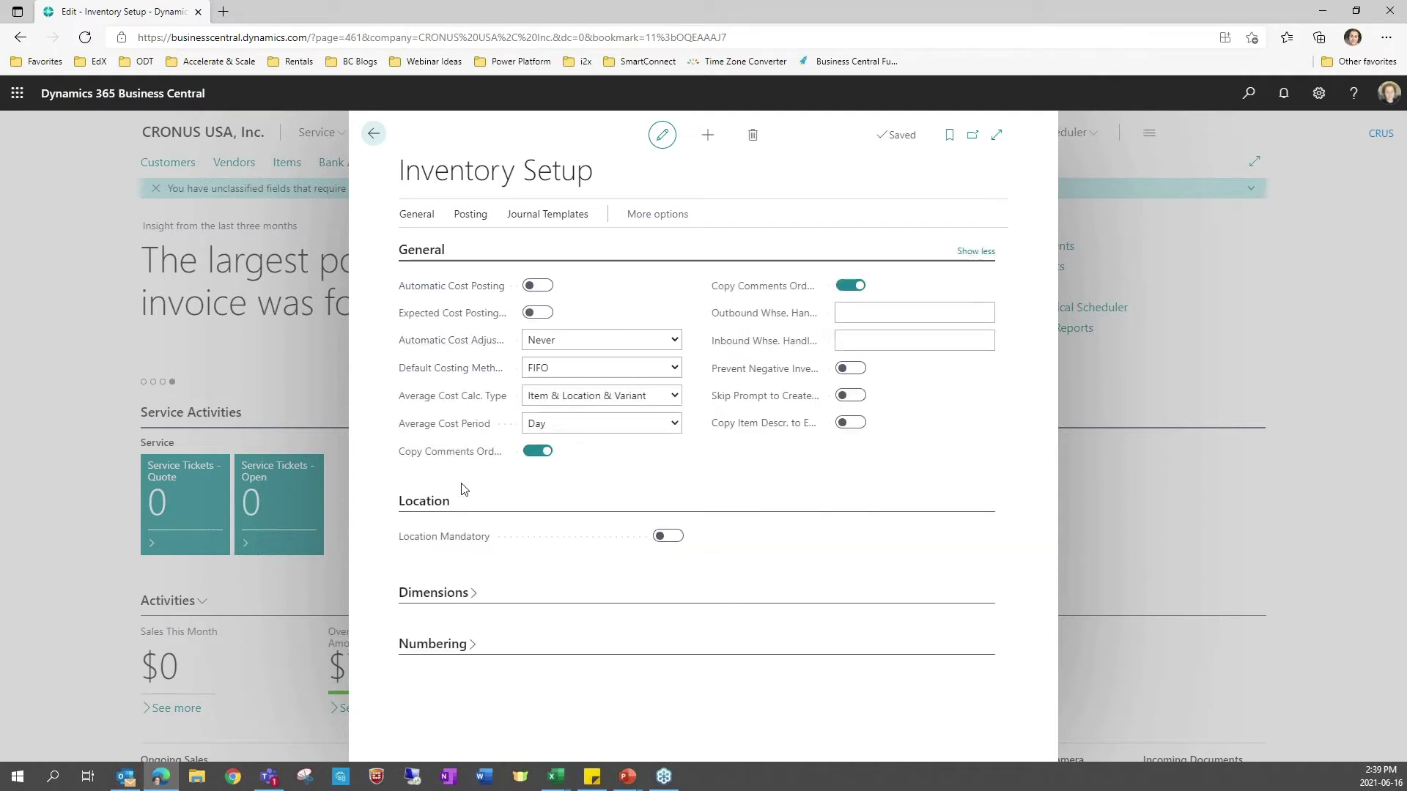
pyautogui.click(541, 341)
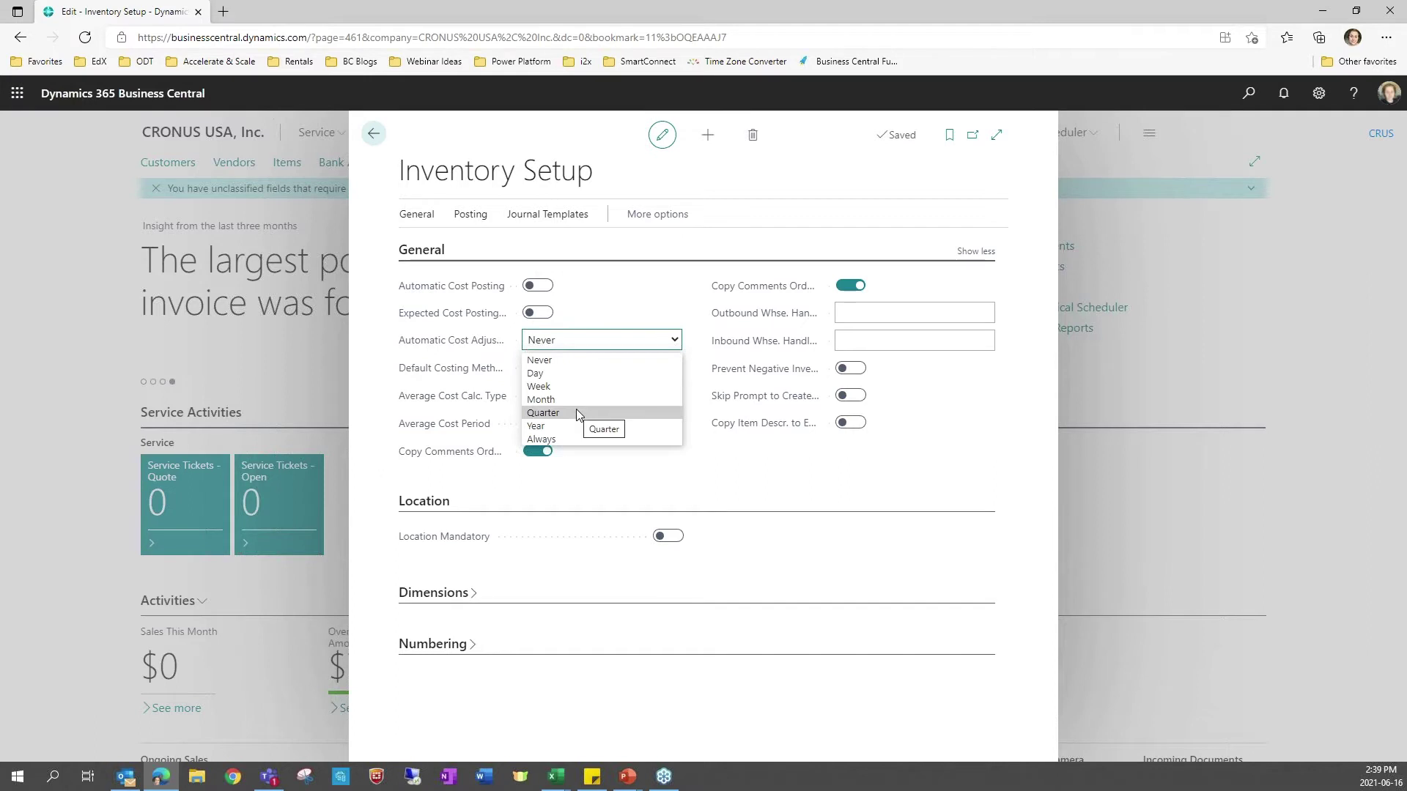
pyautogui.click(575, 374)
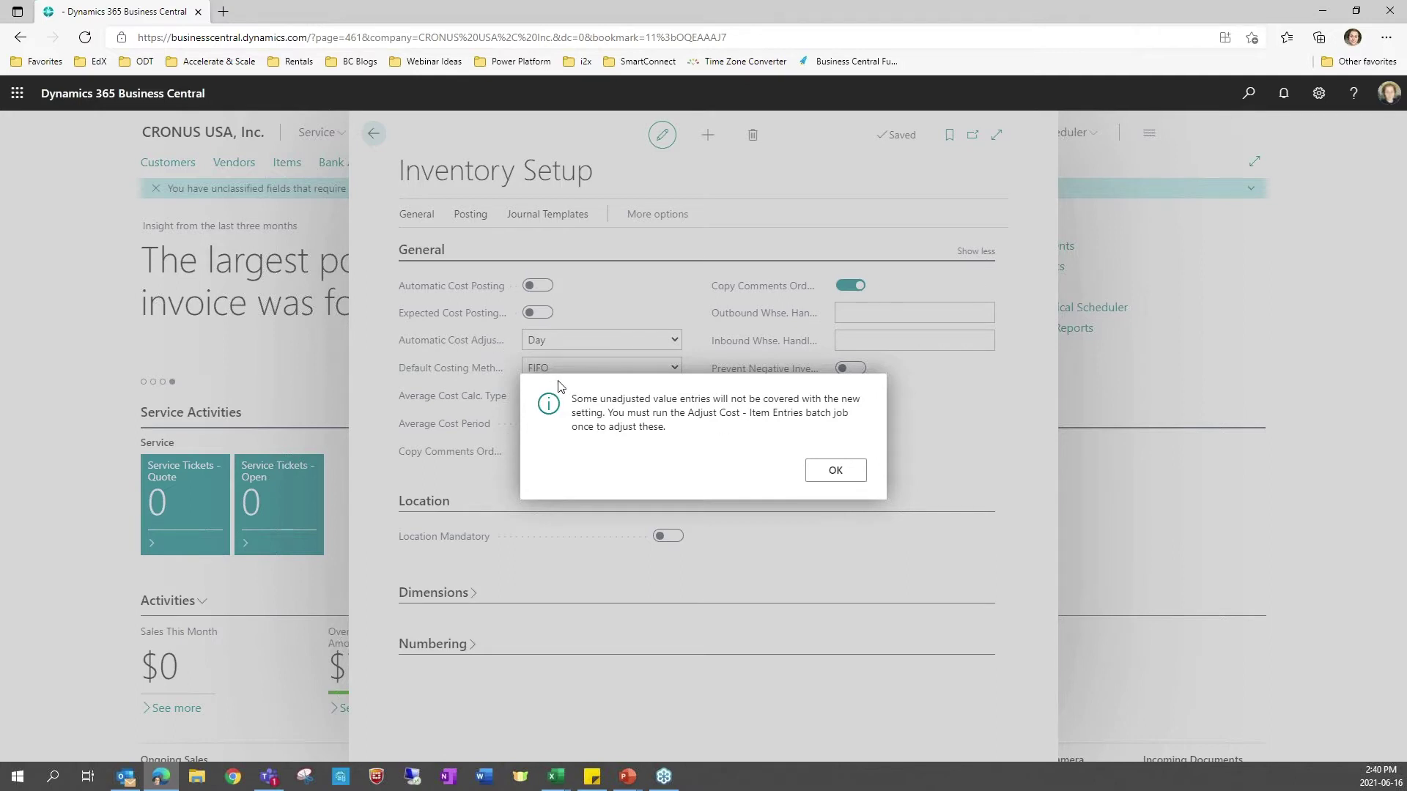
pyautogui.click(832, 474)
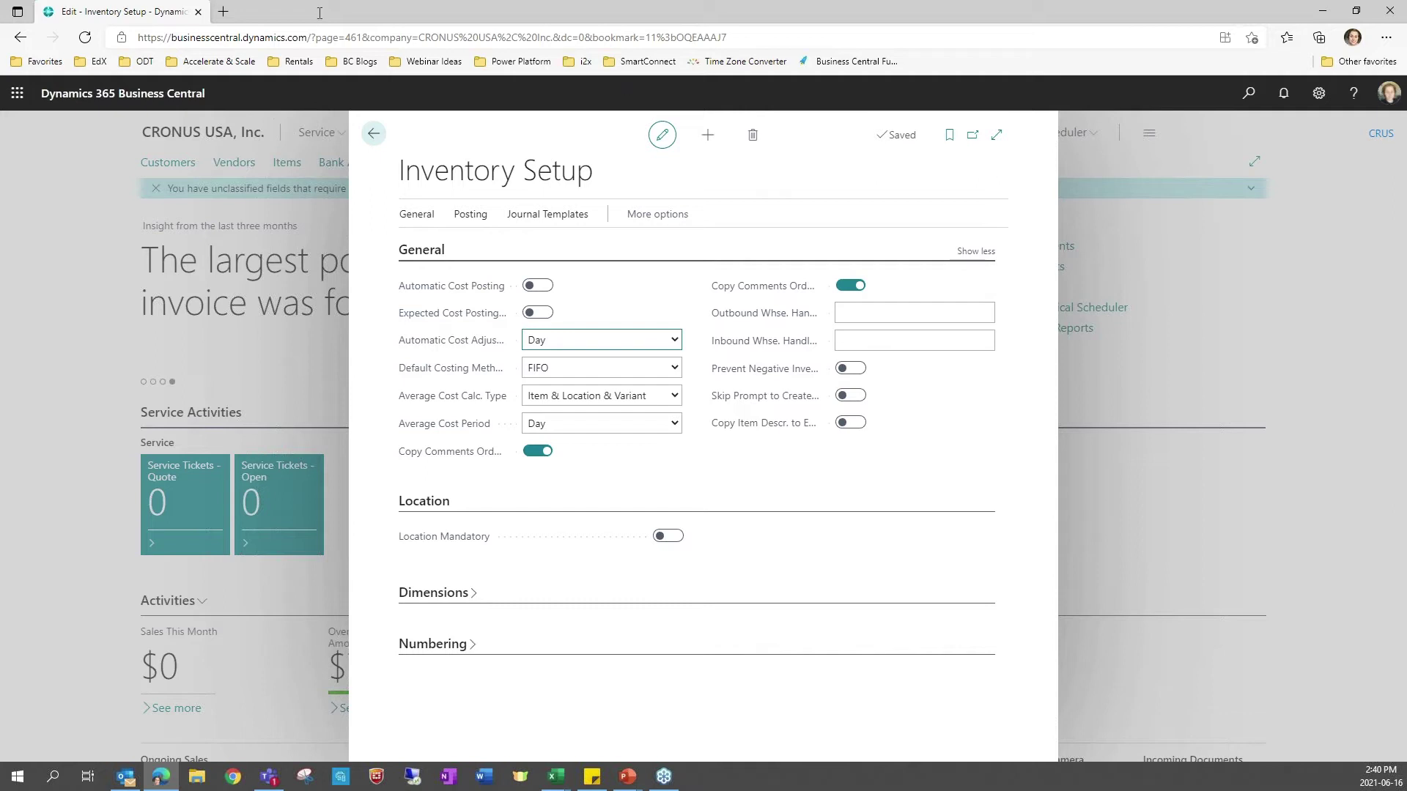
# - Open item 1003 Furniture PACKING TAPE from the Items list and view its Type options
pyautogui.click(374, 136)
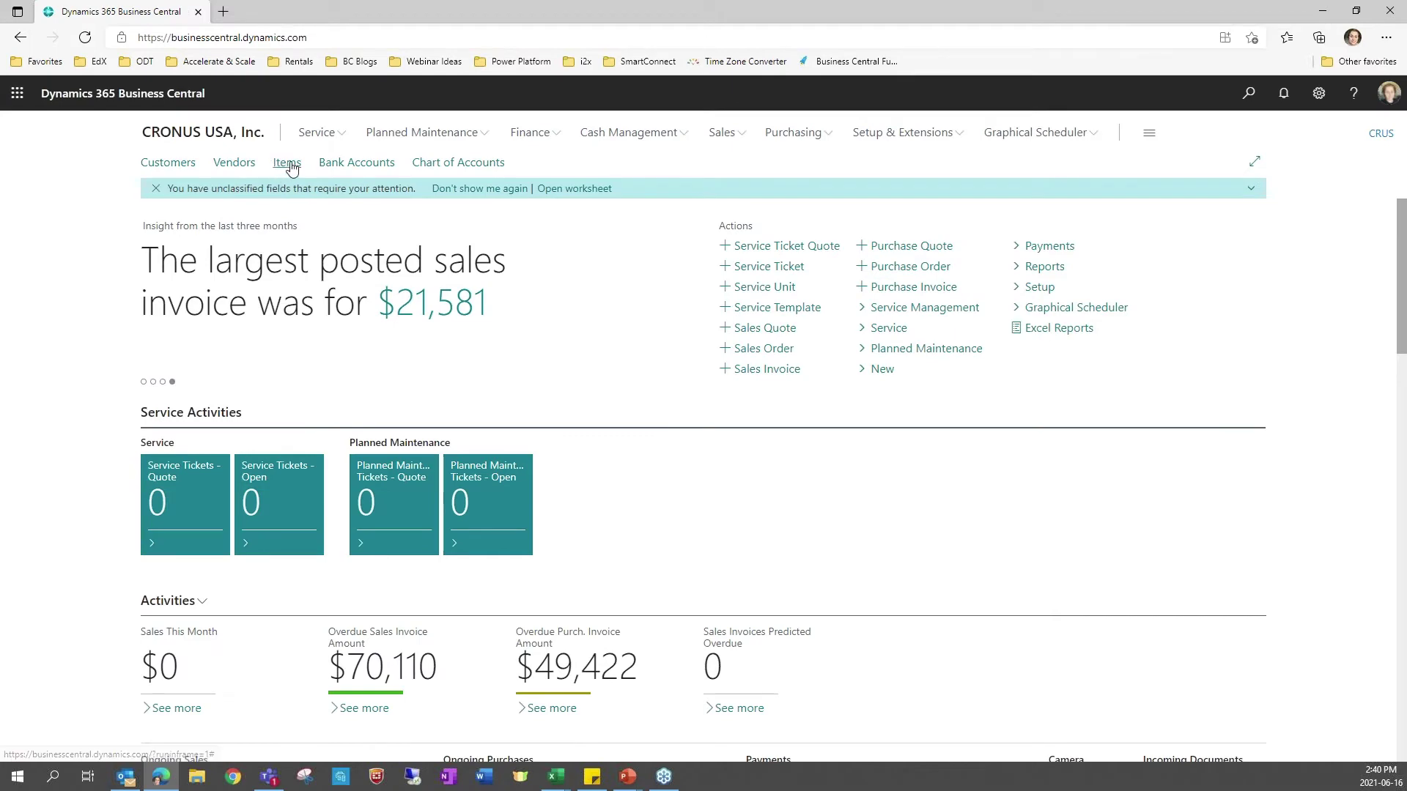
pyautogui.click(288, 164)
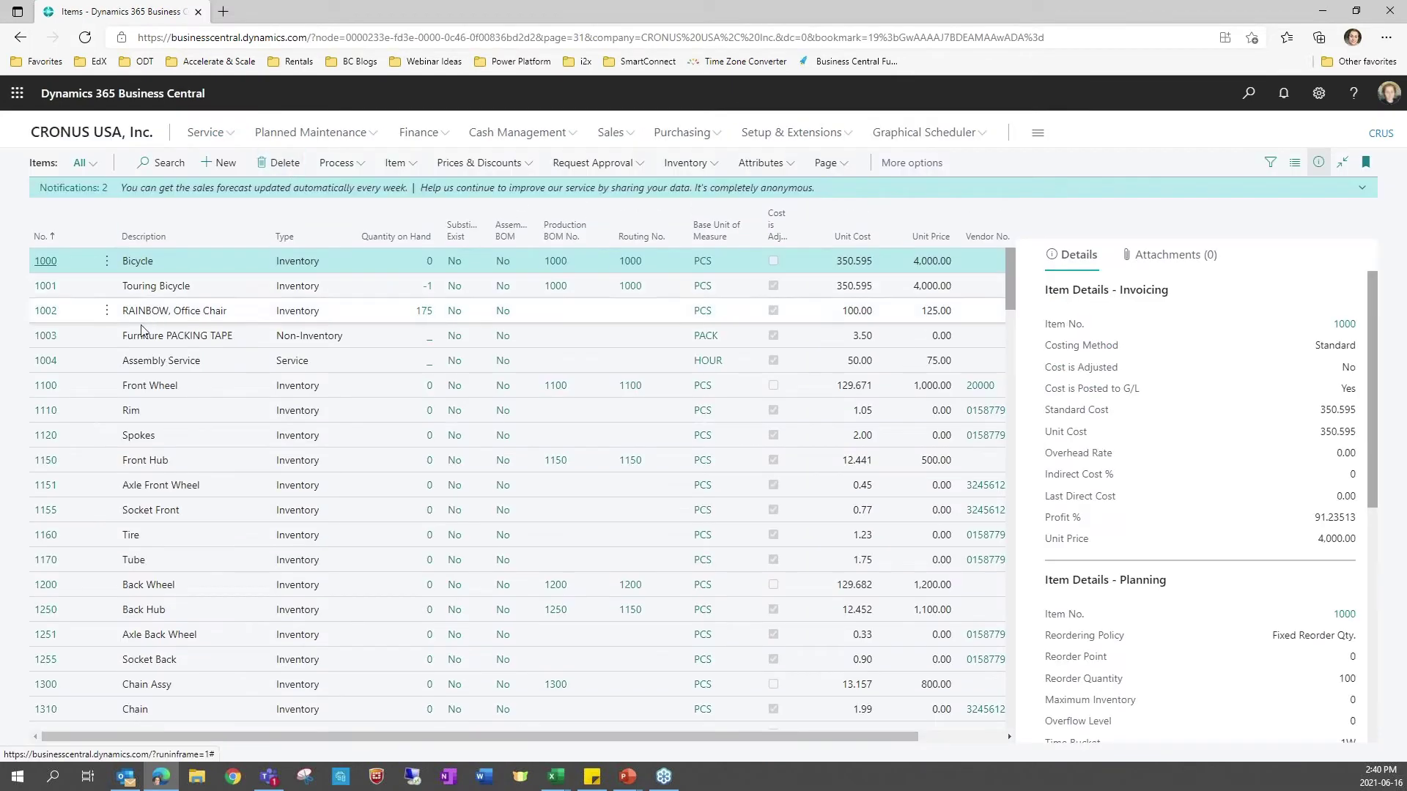
pyautogui.click(42, 340)
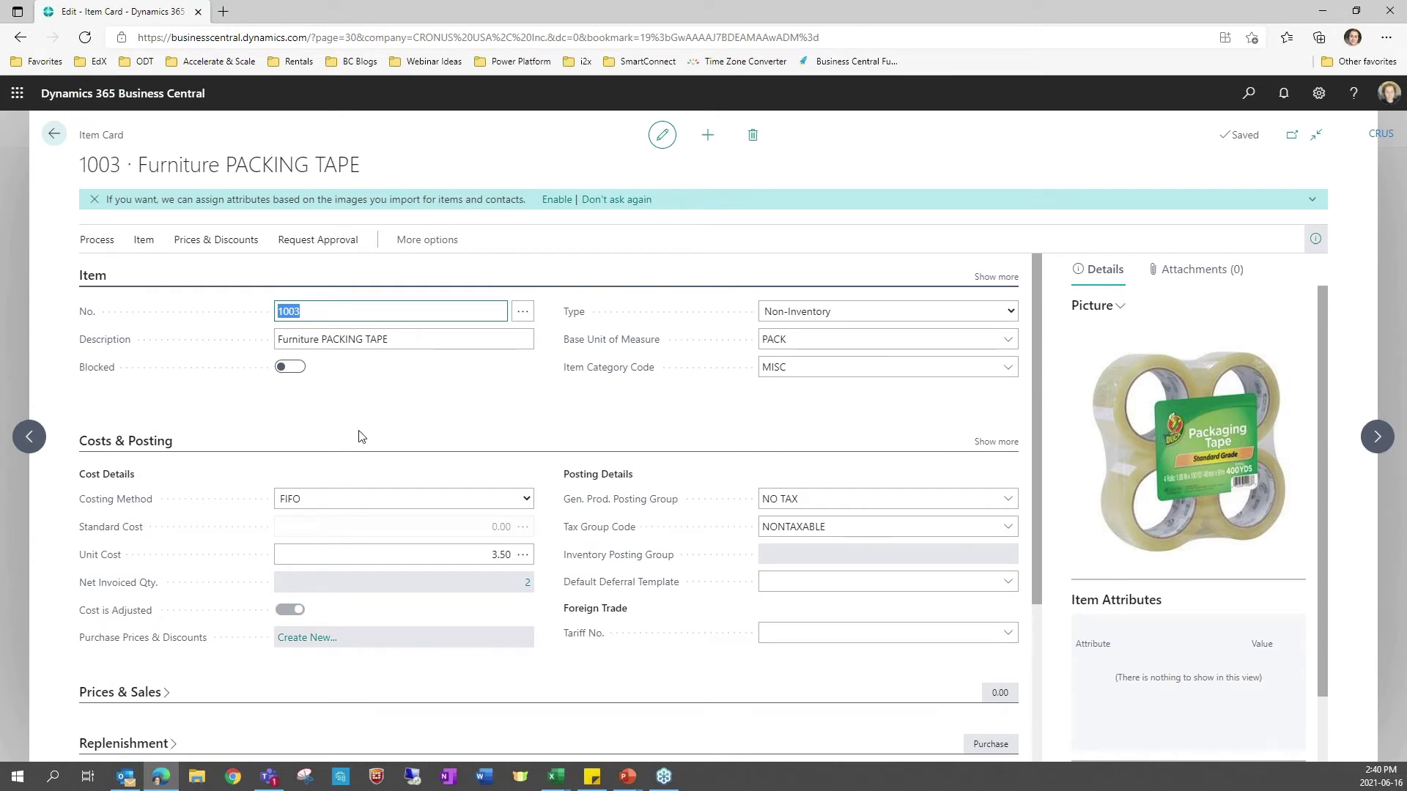
pyautogui.click(1012, 314)
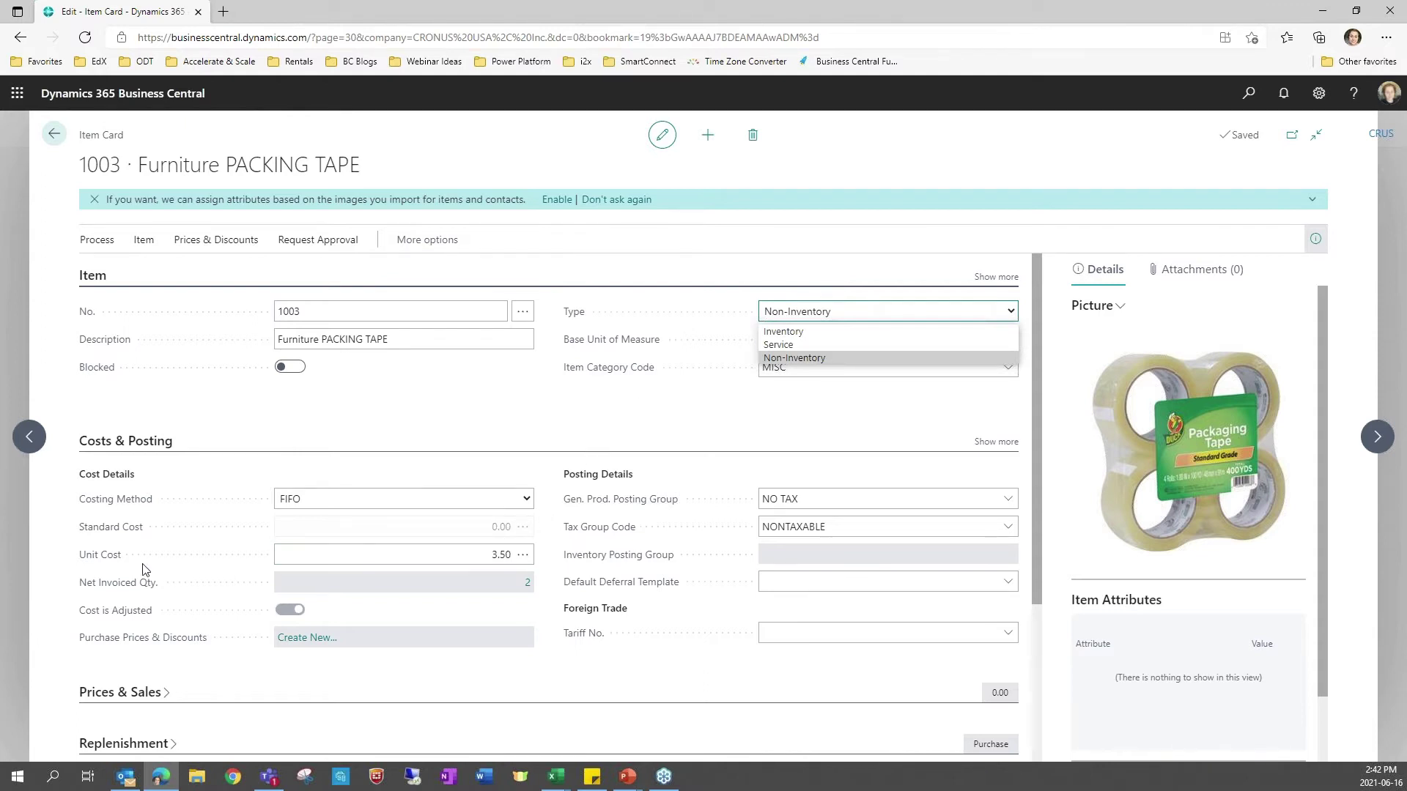
# - Change item 1003's unit cost from 3.50 to 4.00
pyautogui.click(472, 556)
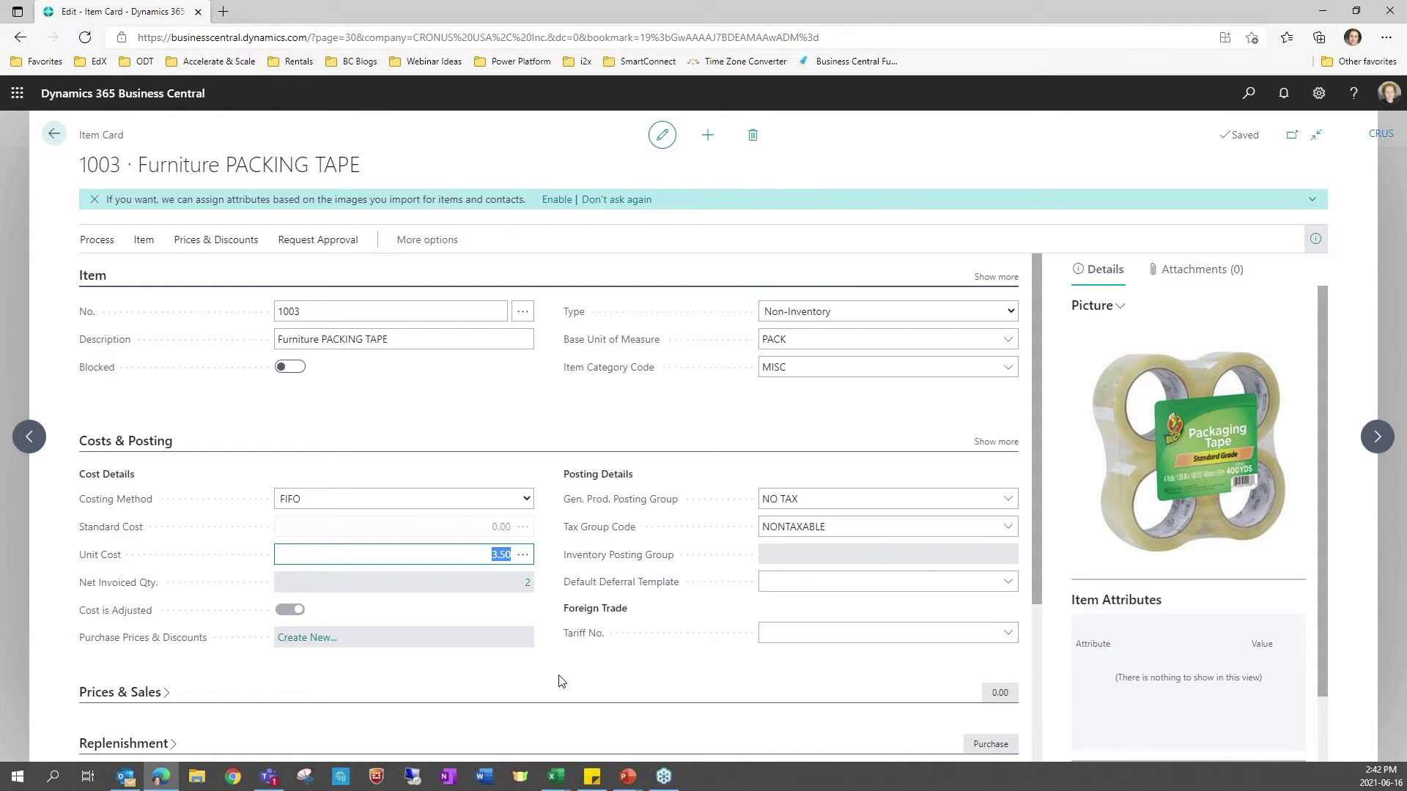
pyautogui.write('4')
pyautogui.press('Tab')
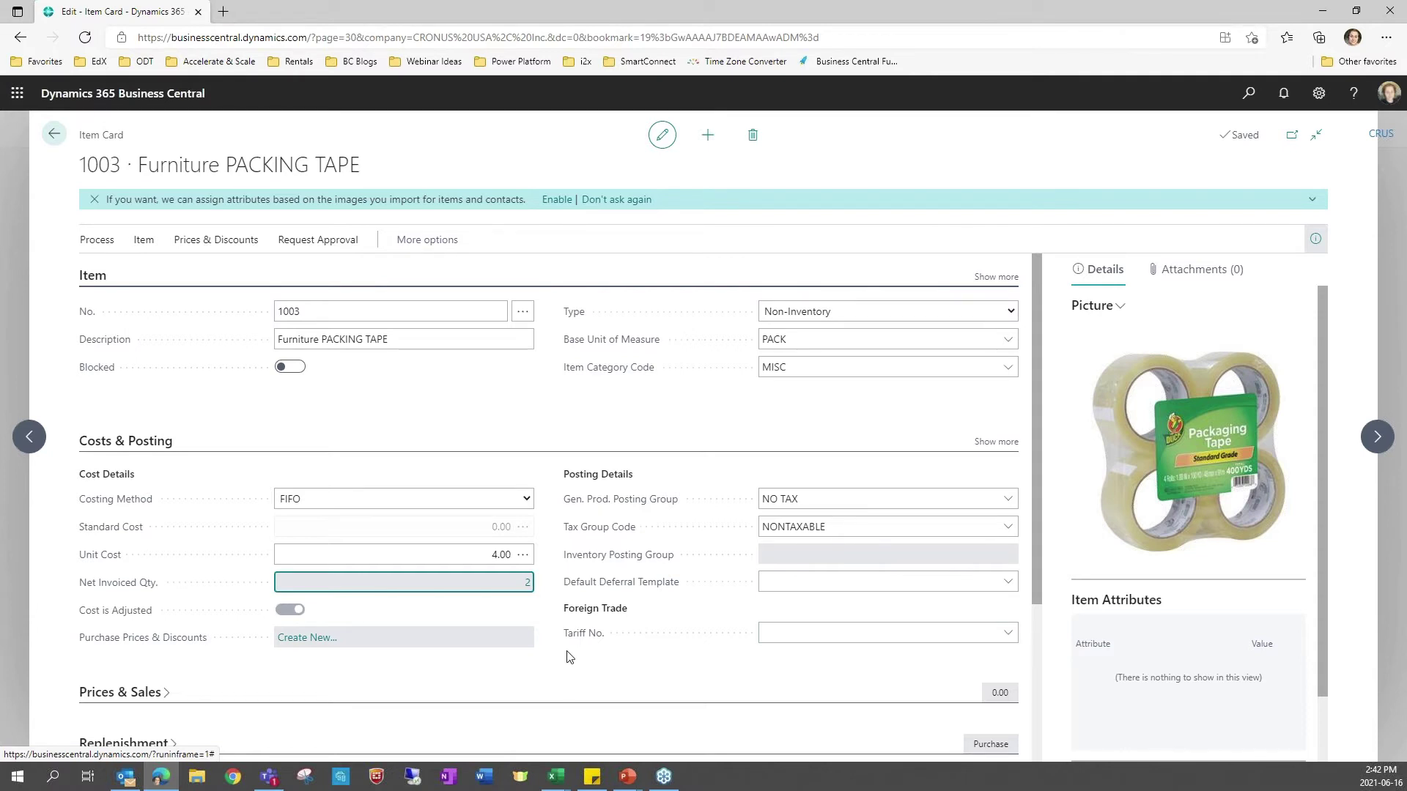
# - Create a new purchase order for vendor London Postmaster from the Purchase Orders list
pyautogui.click(1249, 95)
pyautogui.write('purcha')
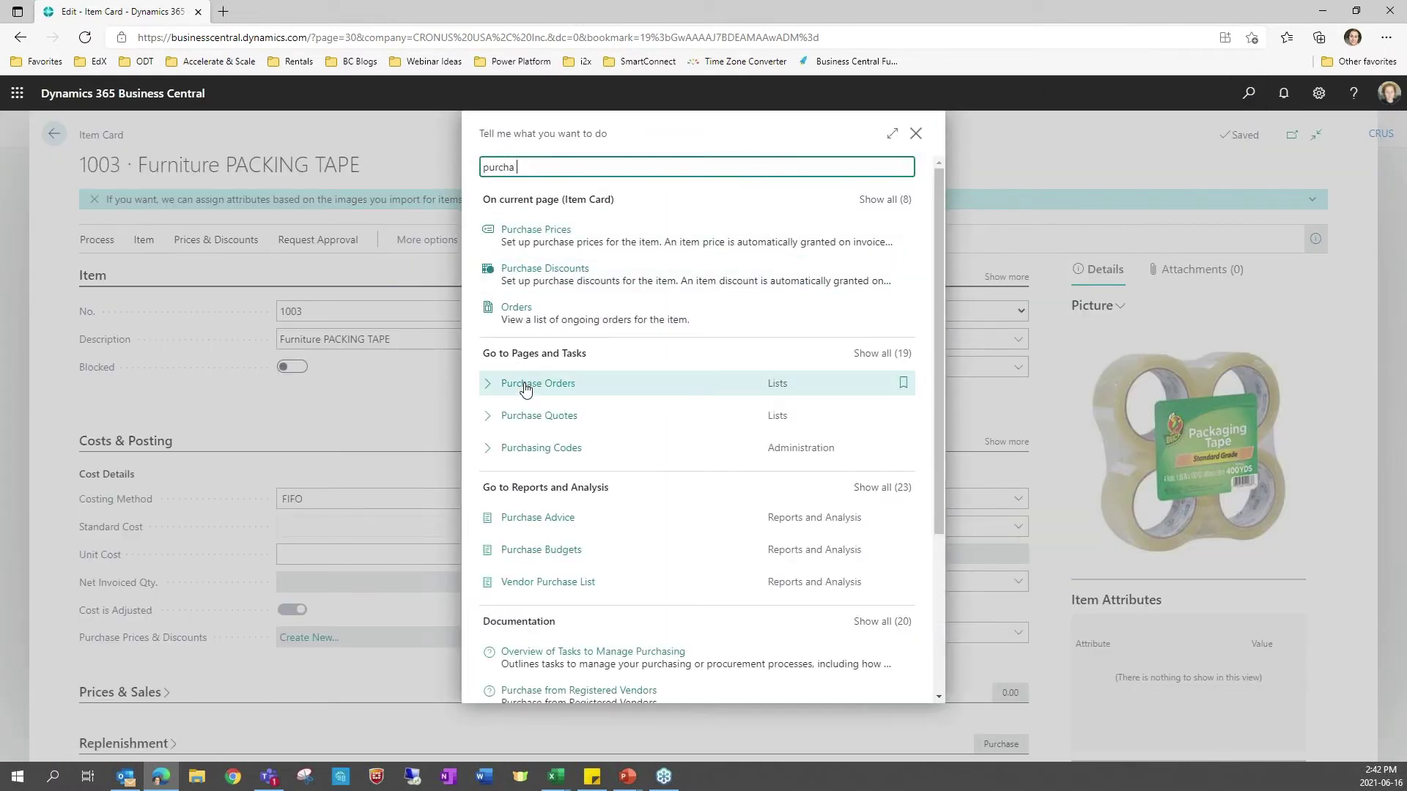
pyautogui.click(525, 386)
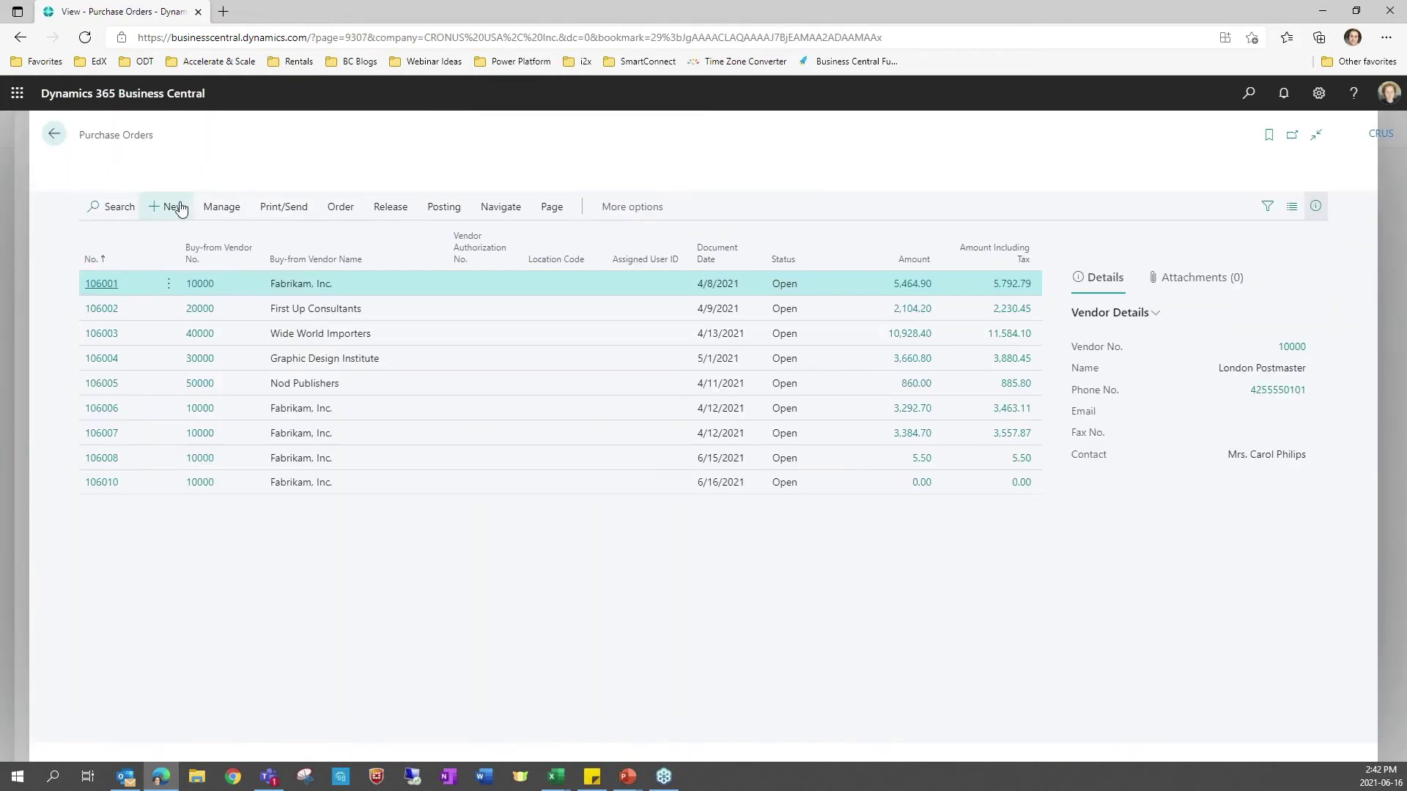
pyautogui.click(182, 215)
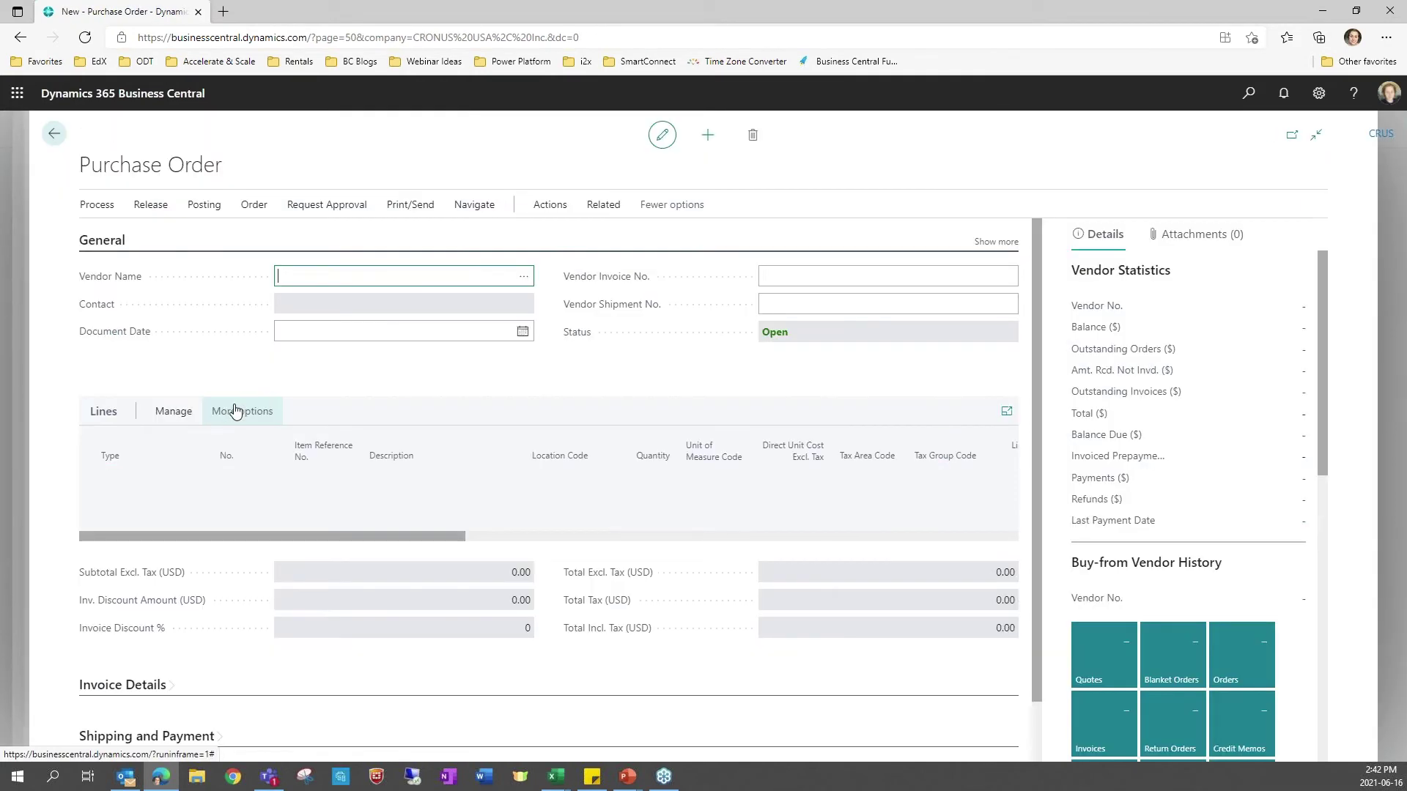
pyautogui.click(523, 276)
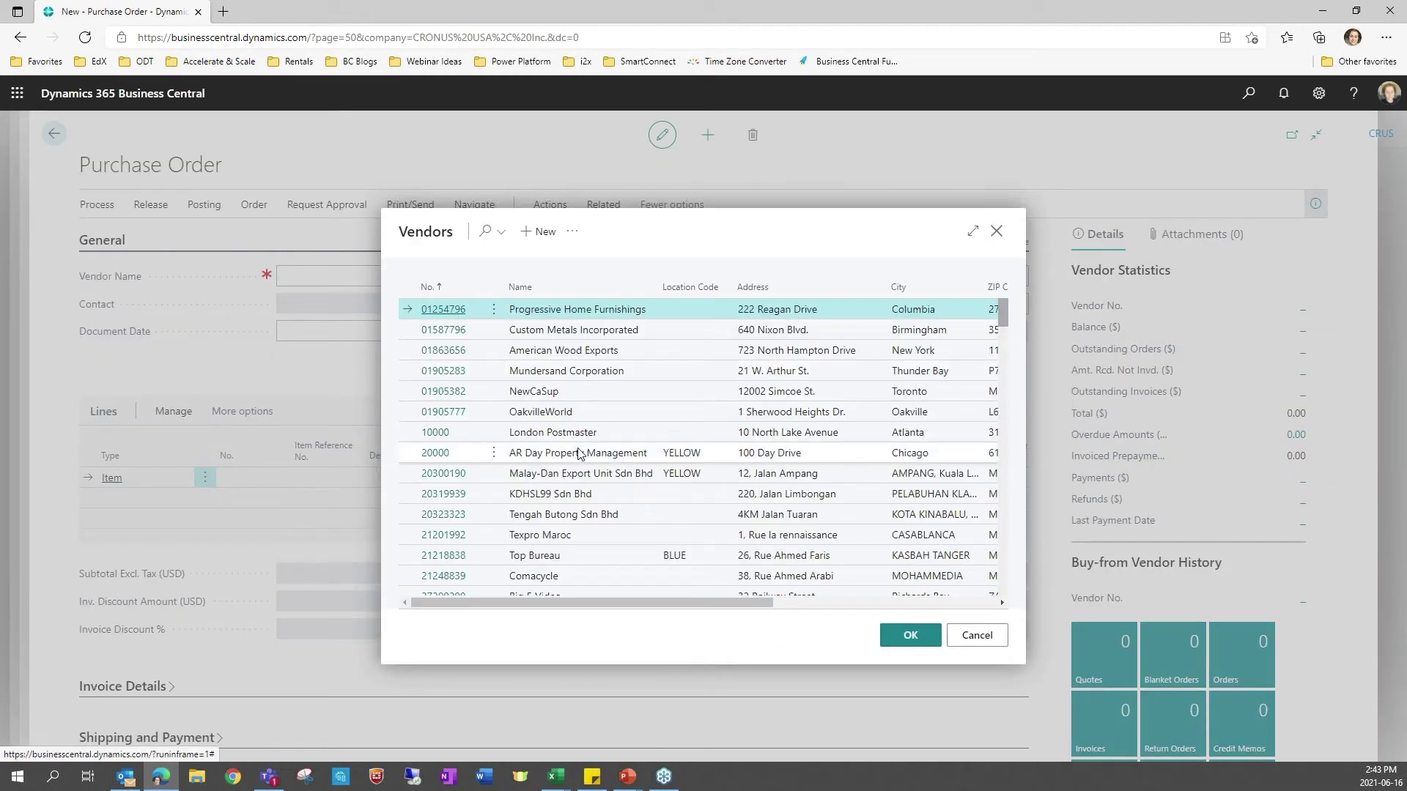
pyautogui.click(573, 441)
pyautogui.click(910, 635)
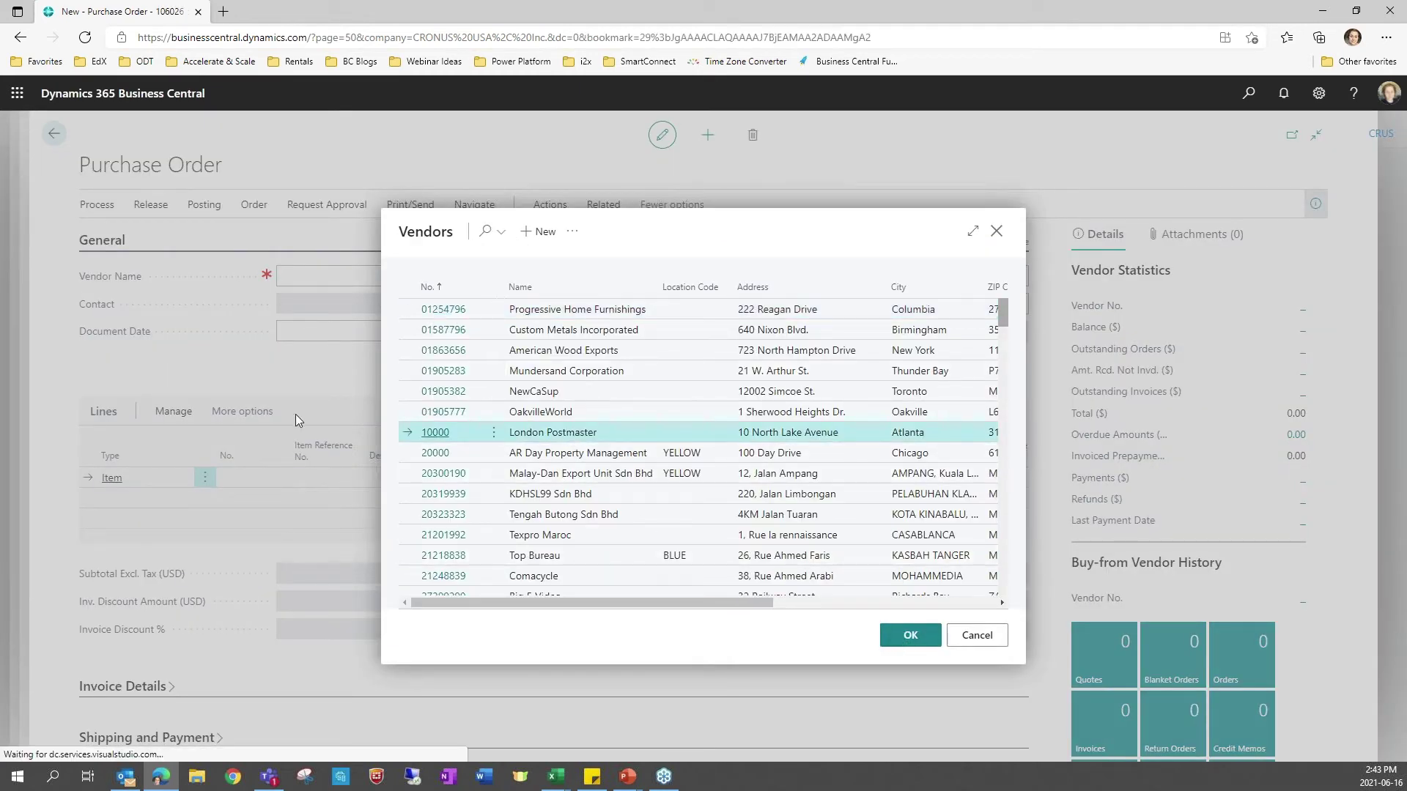
# - Add a line for 2 packs of item 1003 at 100.00 and enter the vendor invoice number
pyautogui.click(147, 460)
pyautogui.press('Tab')
pyautogui.write('1003')
pyautogui.press('Return')
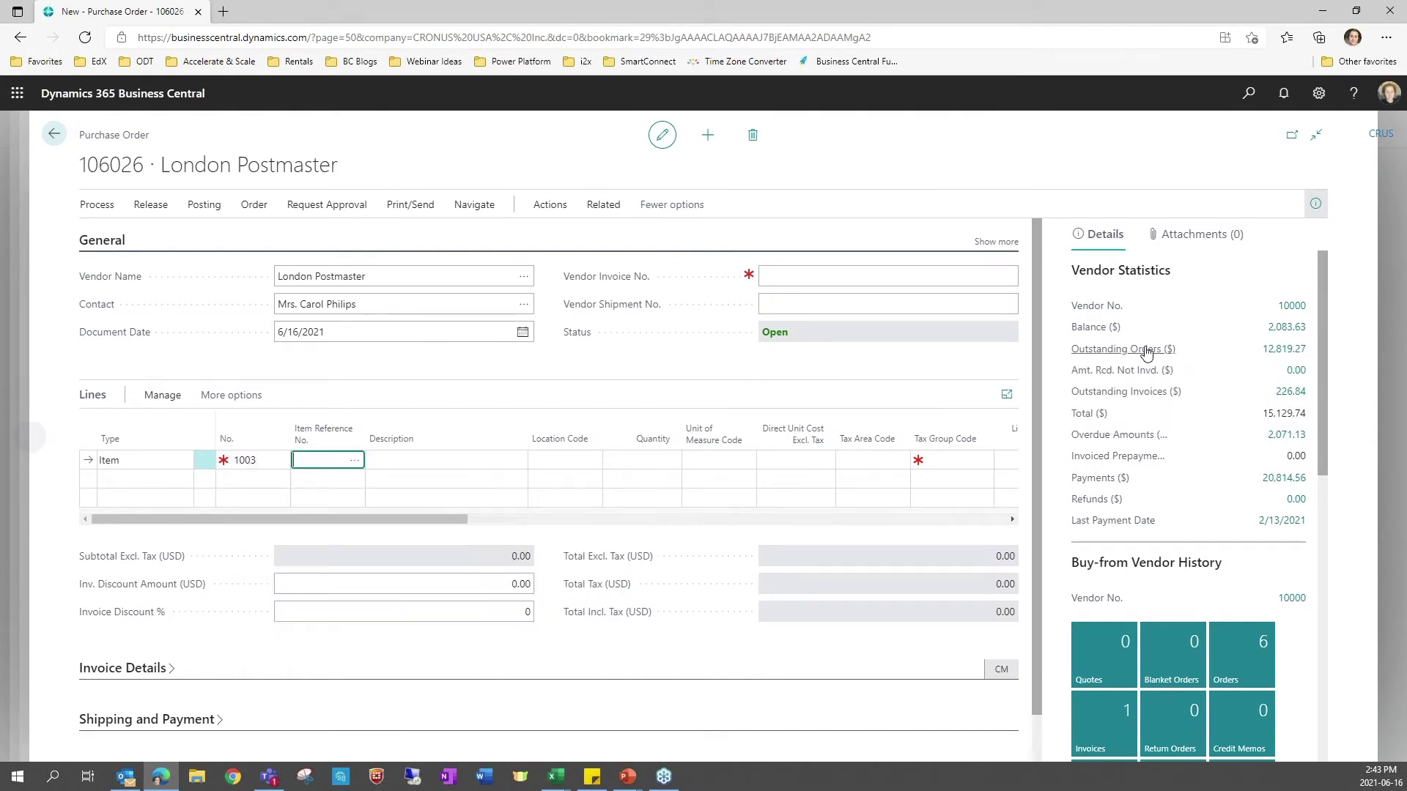
pyautogui.press('Return')
pyautogui.press('Return')
pyautogui.press('Return')
pyautogui.press('Return')
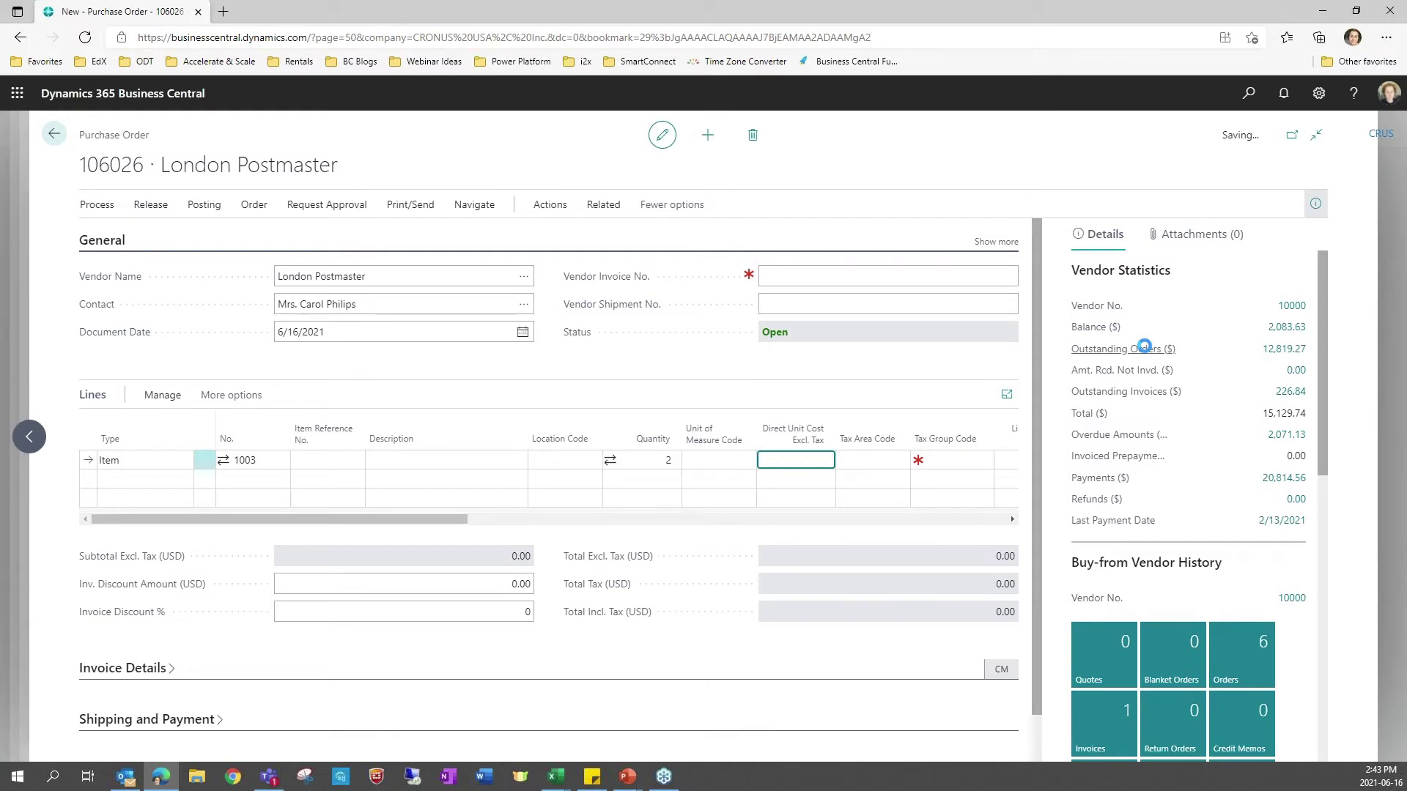
pyautogui.write('100')
pyautogui.press('Return')
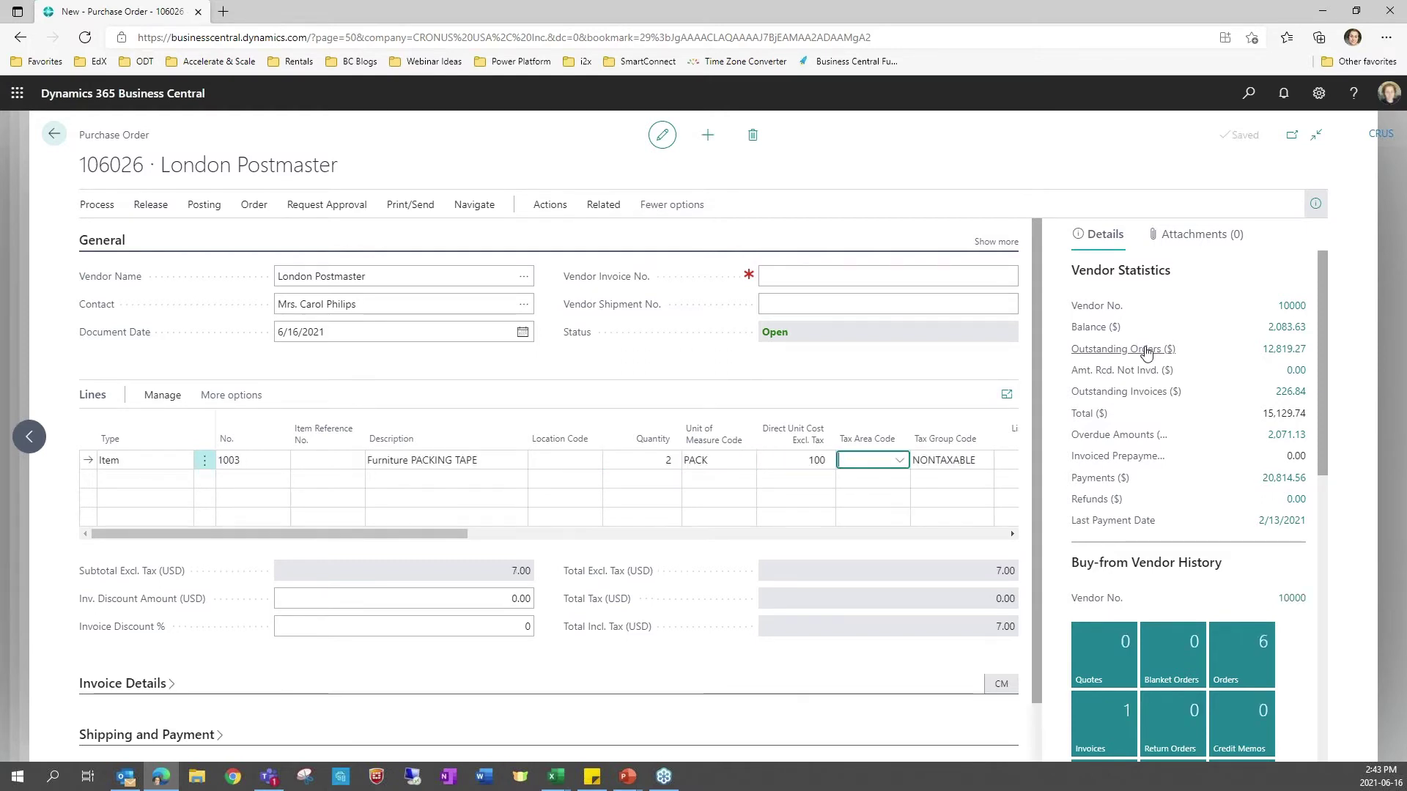
pyautogui.press('Return')
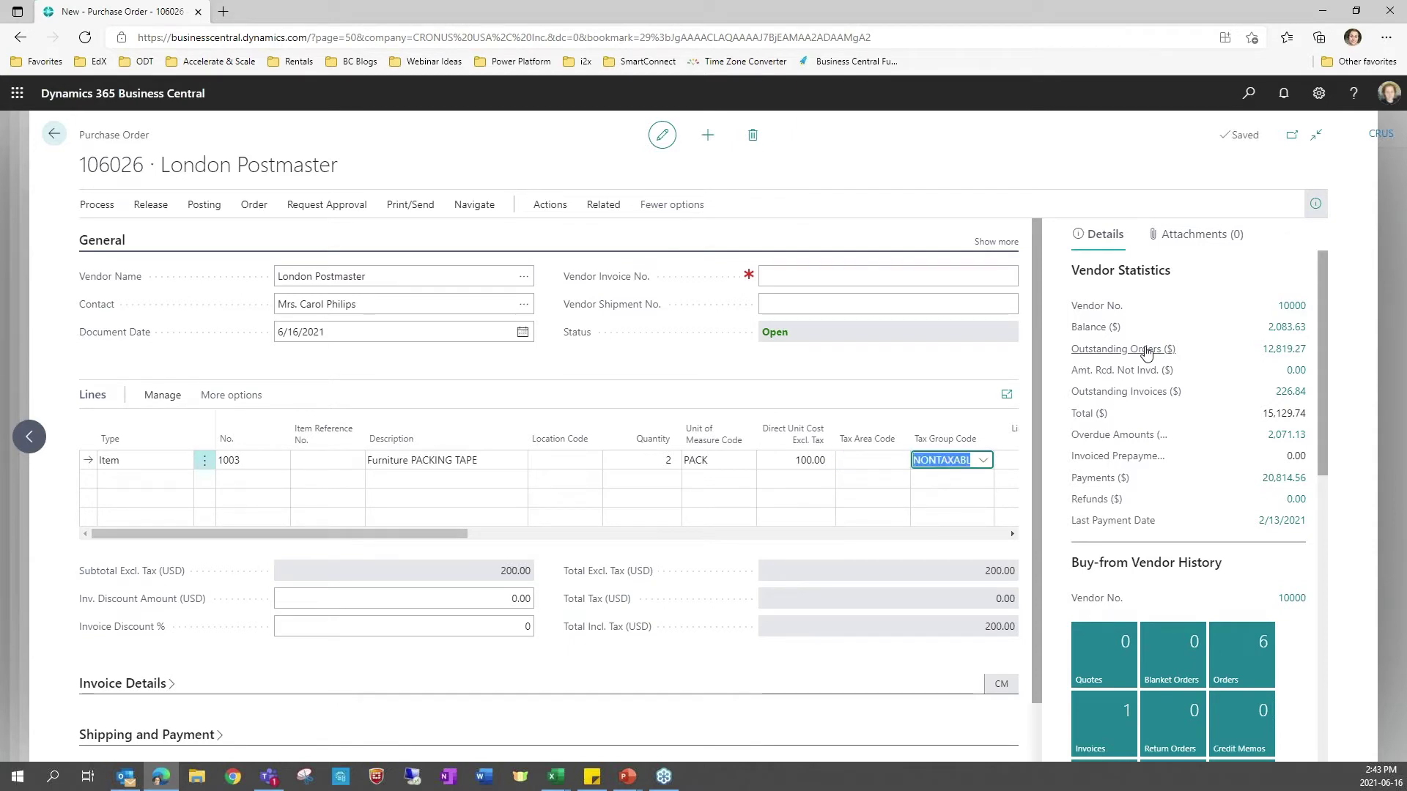
pyautogui.click(790, 283)
pyautogui.write('test')
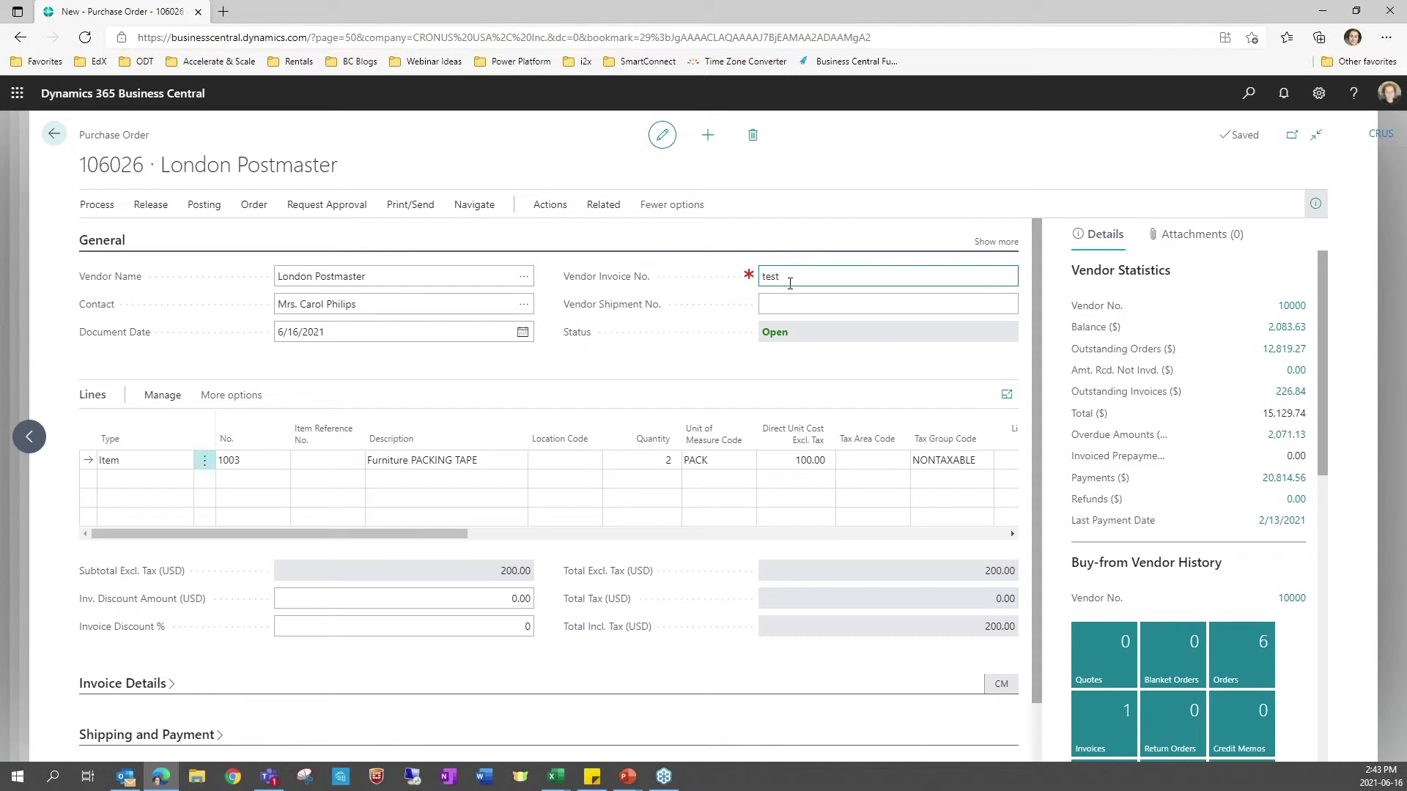
pyautogui.write('876543765')
pyautogui.press('Tab')
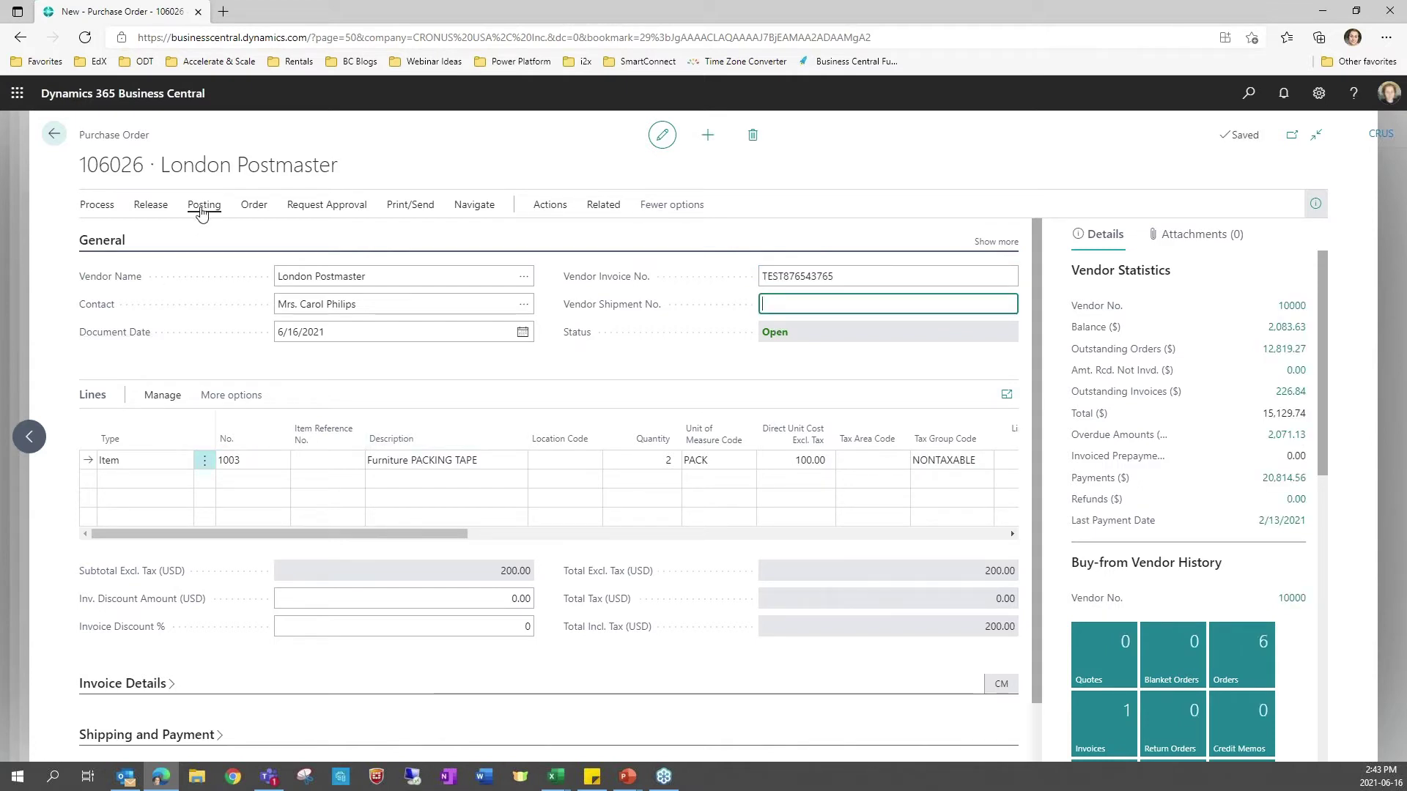
# - Post the purchase order as Receive and Invoice, and decline to open the posted invoice
pyautogui.click(203, 206)
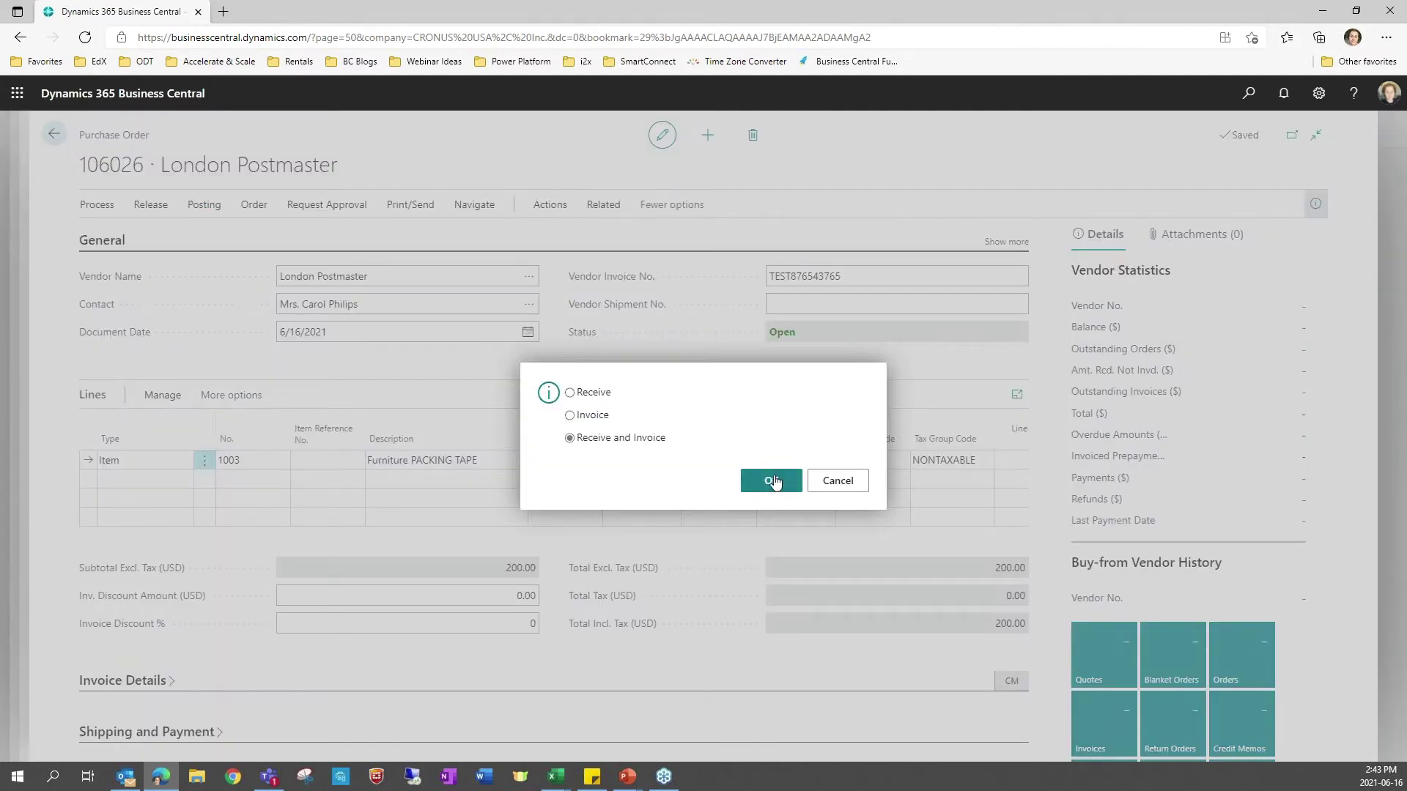
pyautogui.click(766, 480)
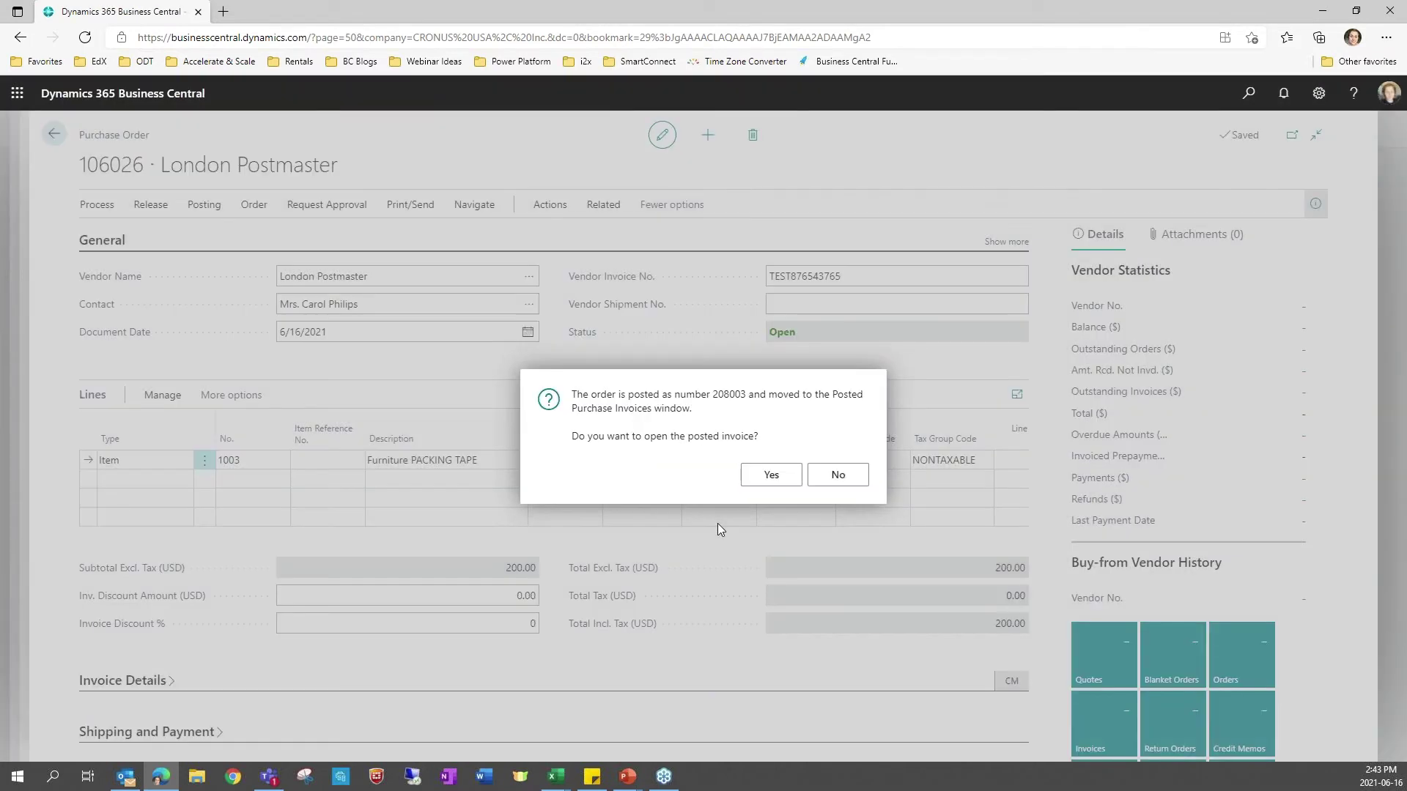
pyautogui.press('Escape')
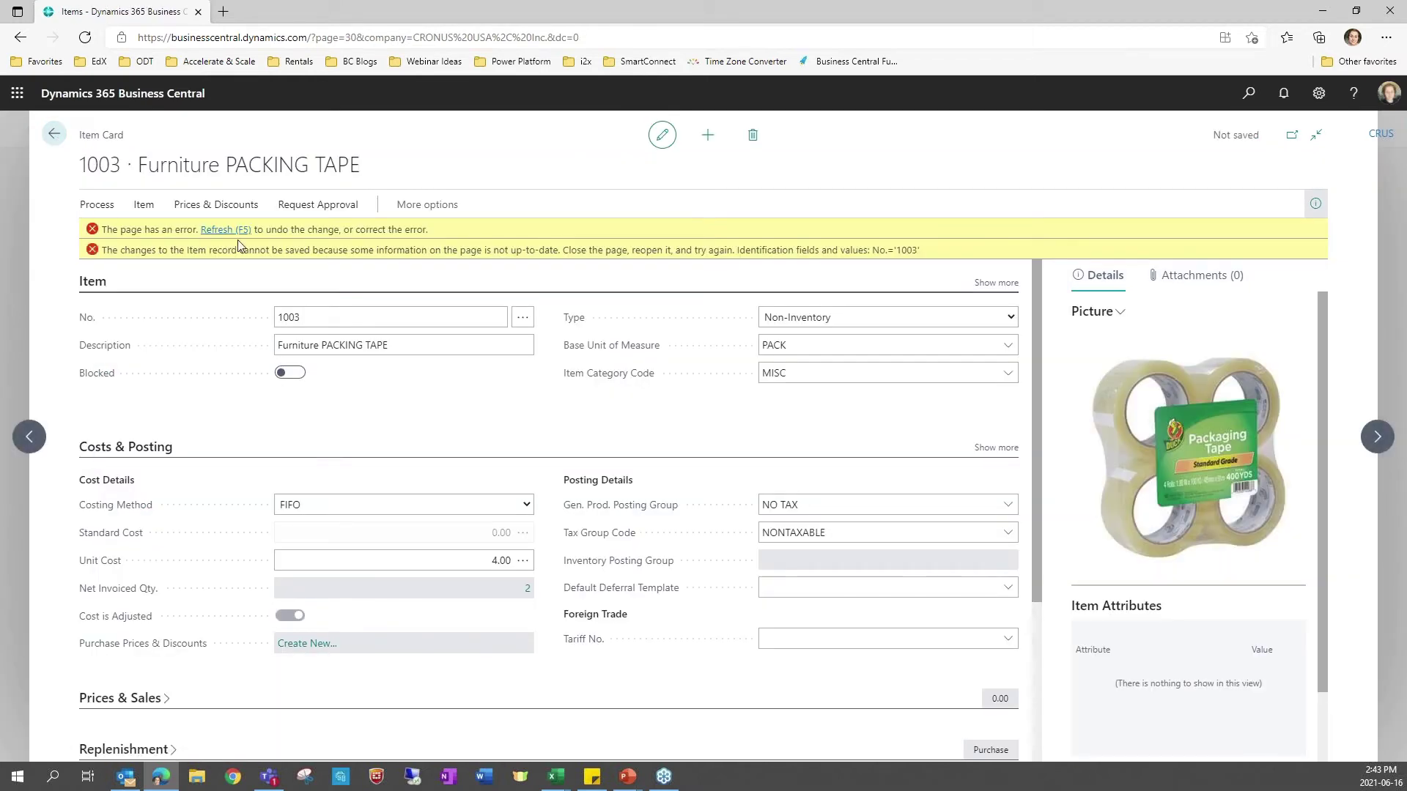
# - Refresh and reopen item 1003's card, then review how its 3.50 unit cost was calculated
pyautogui.click(222, 231)
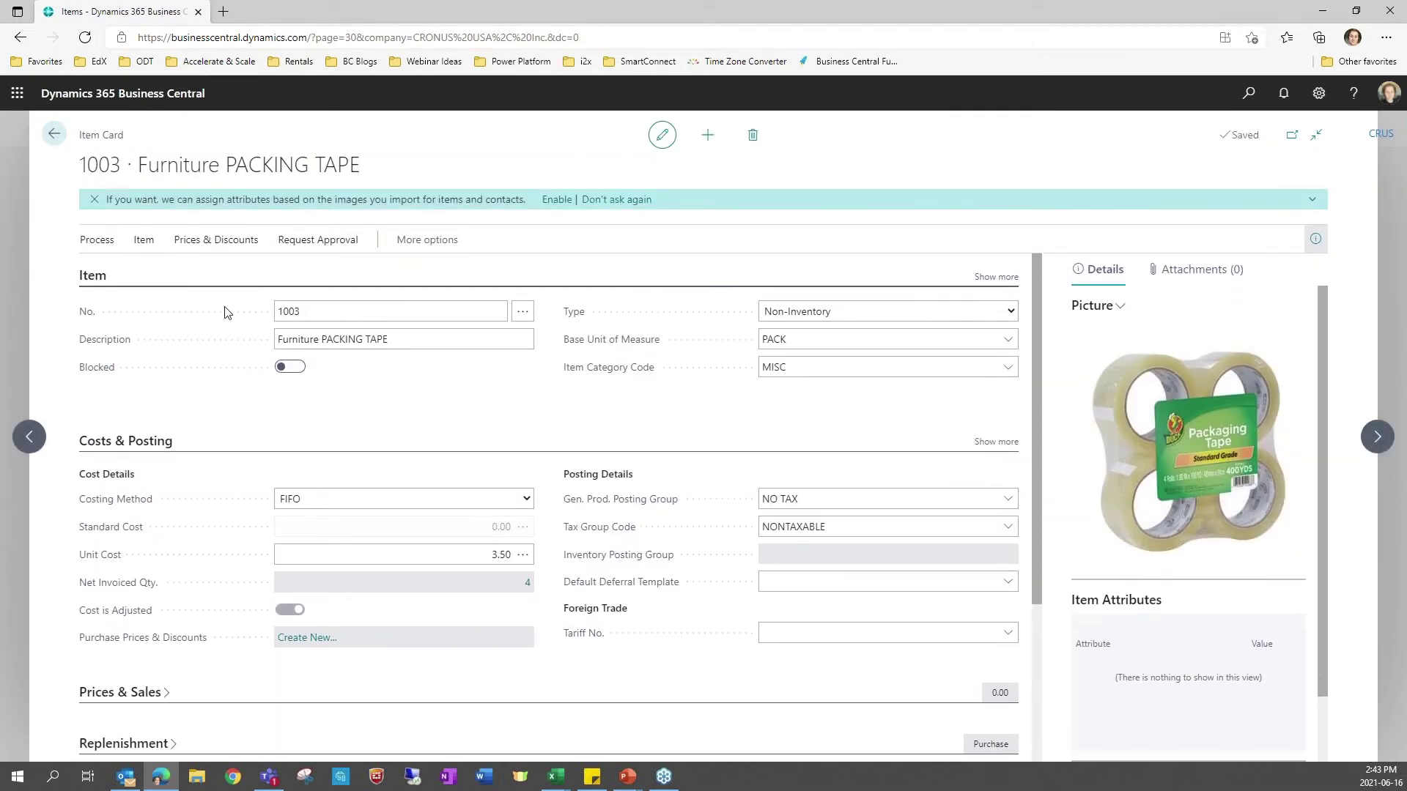
pyautogui.press('Escape')
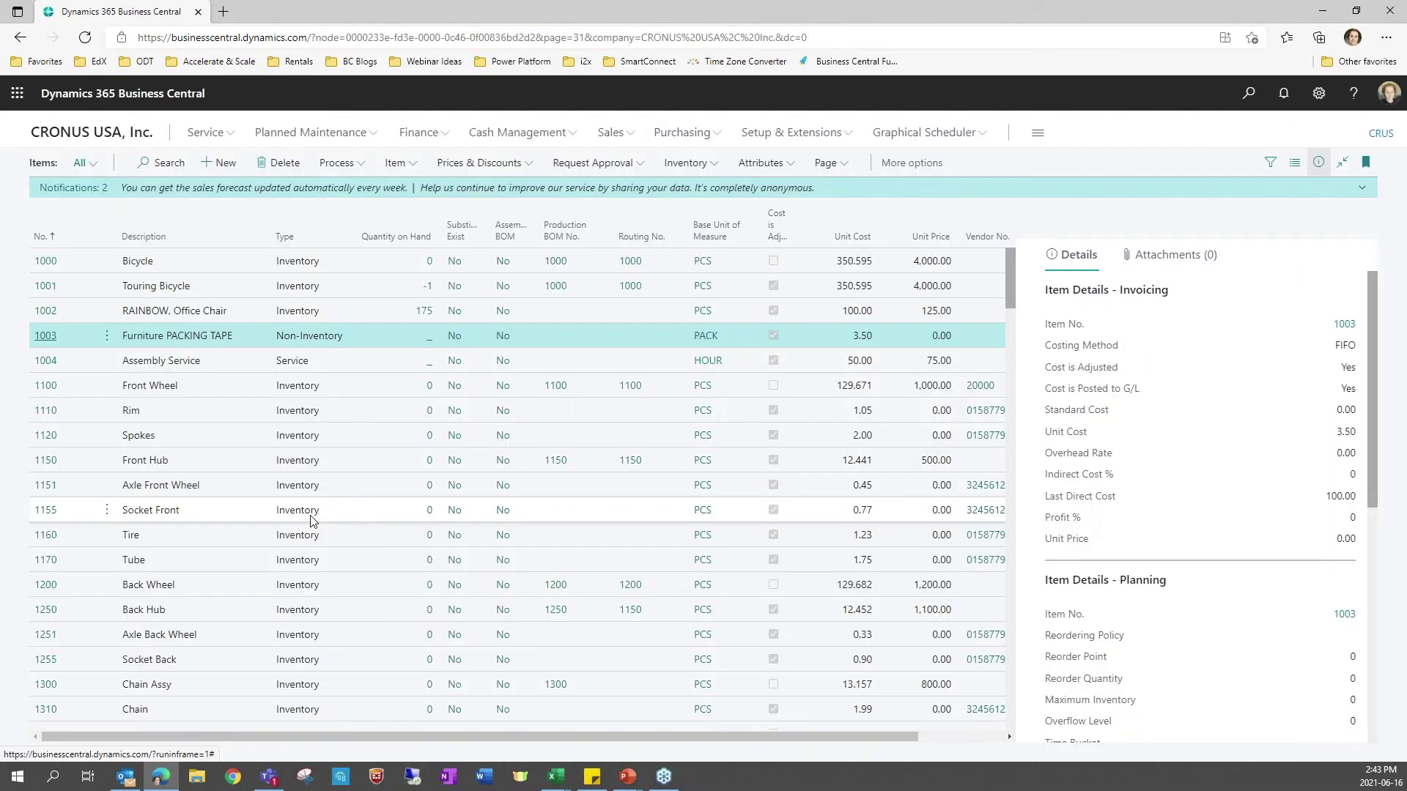
pyautogui.press('Return')
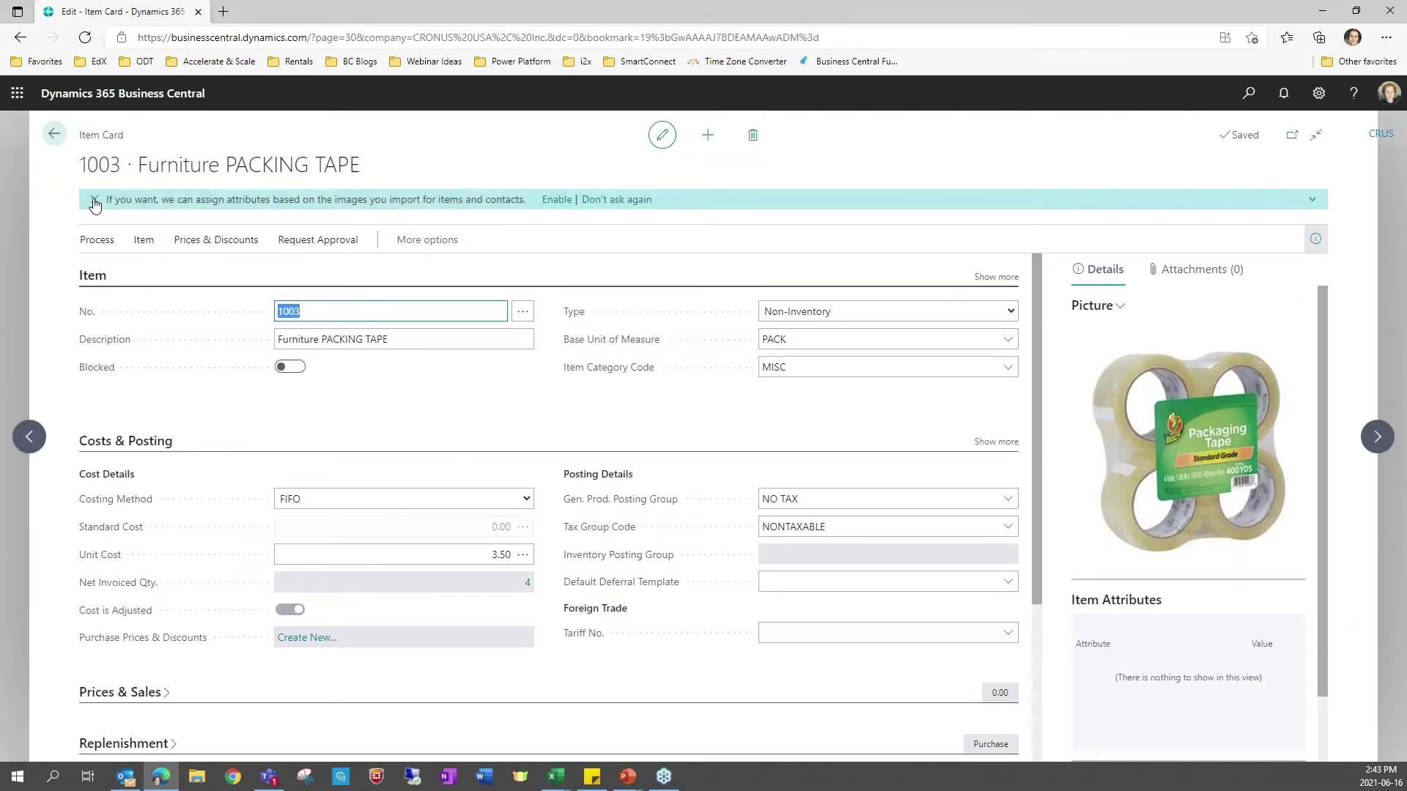
pyautogui.click(94, 199)
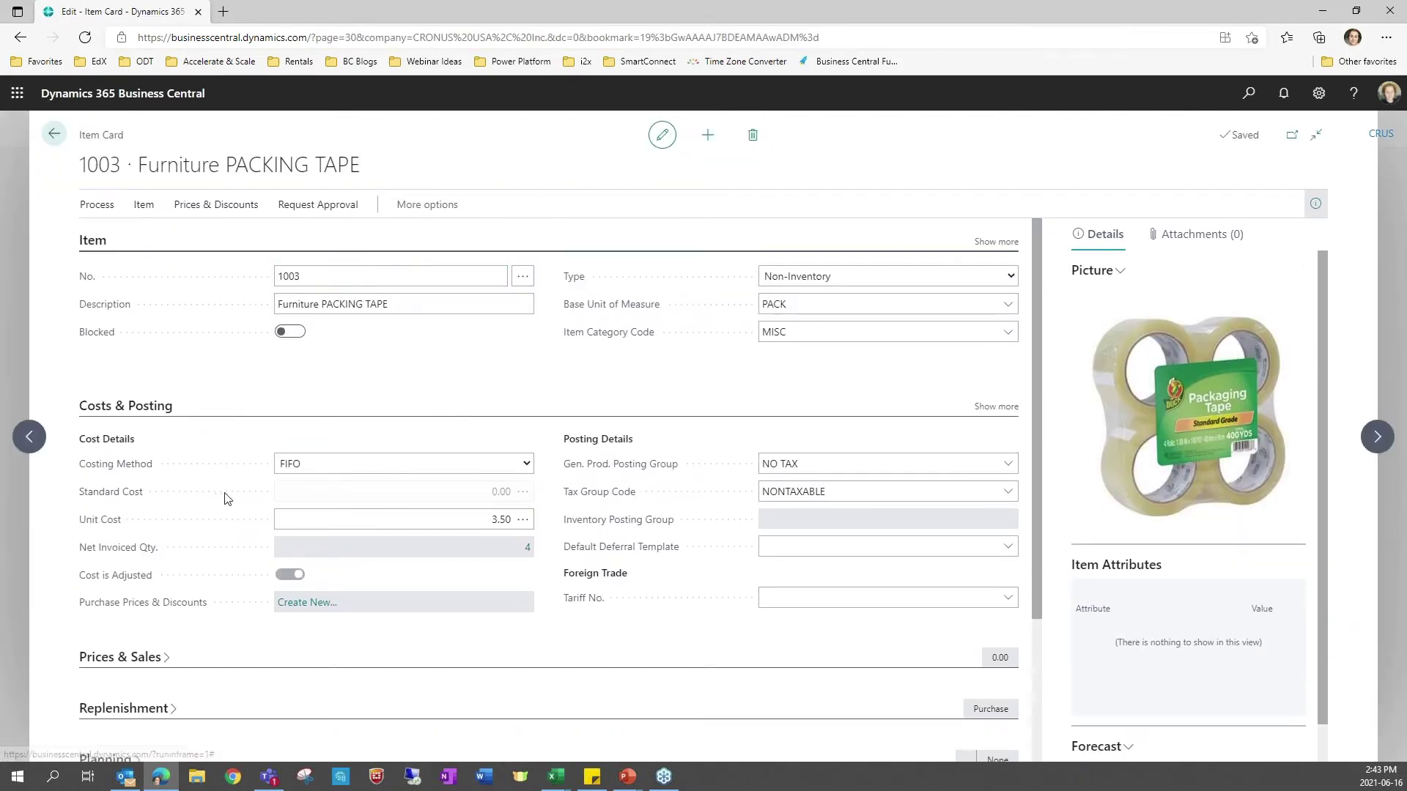
pyautogui.click(523, 520)
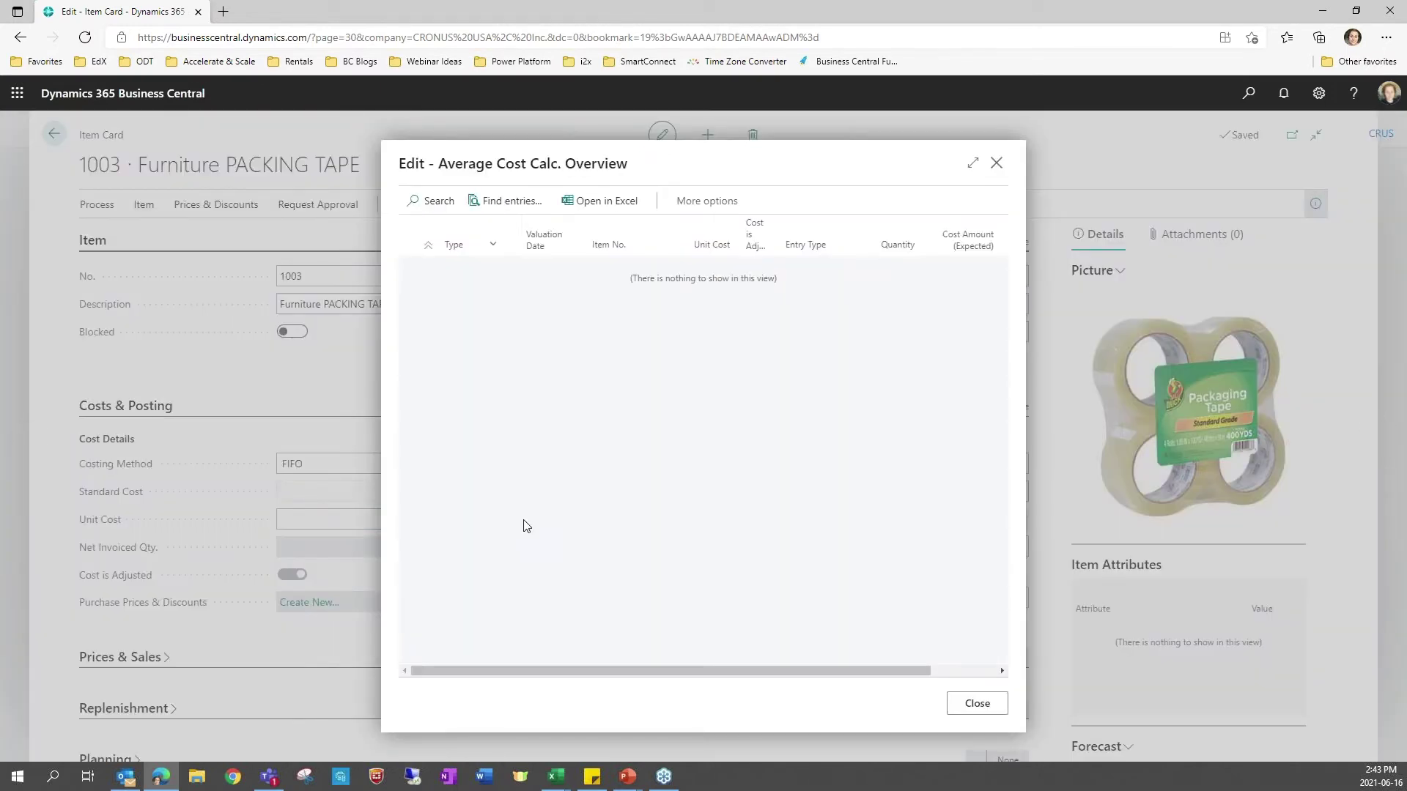
pyautogui.click(996, 164)
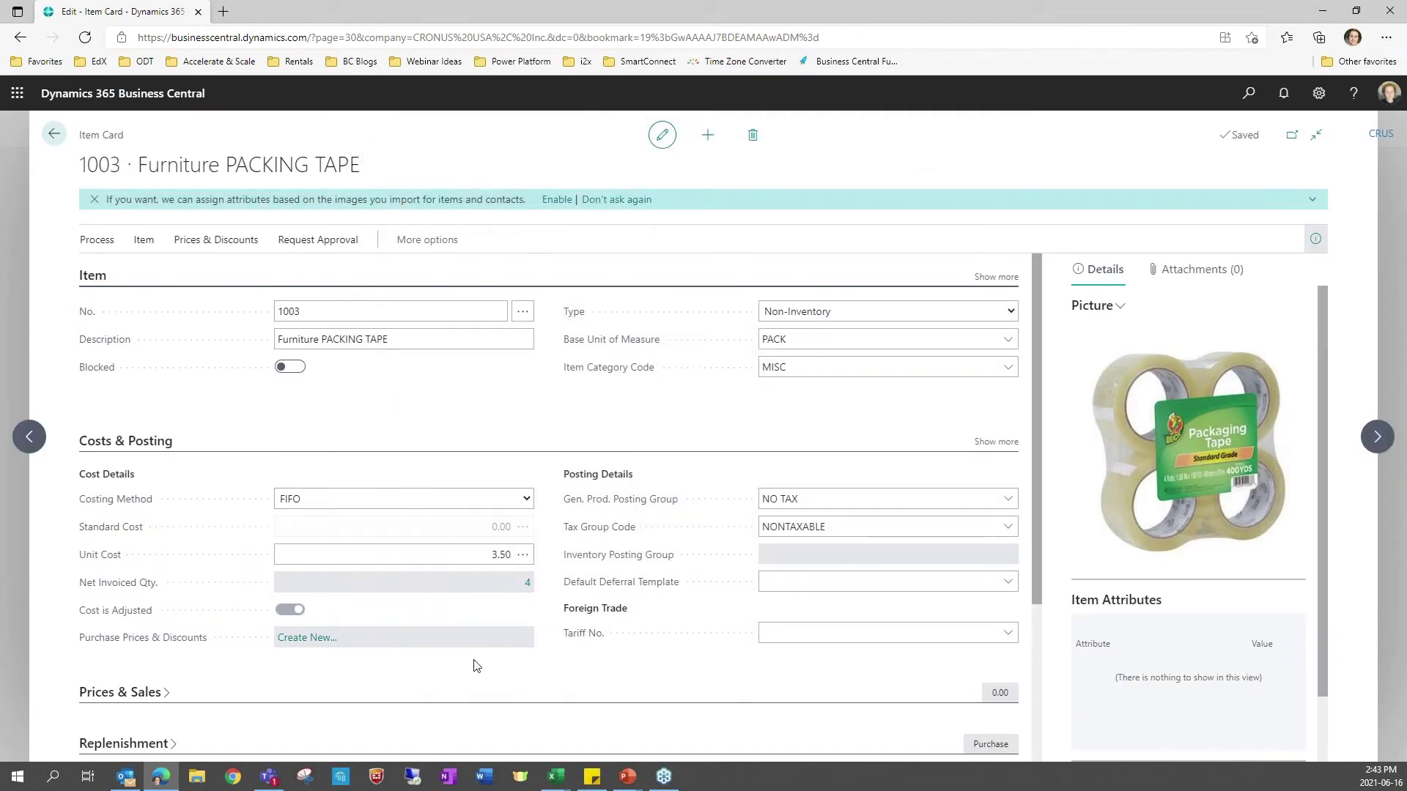
pyautogui.click(93, 199)
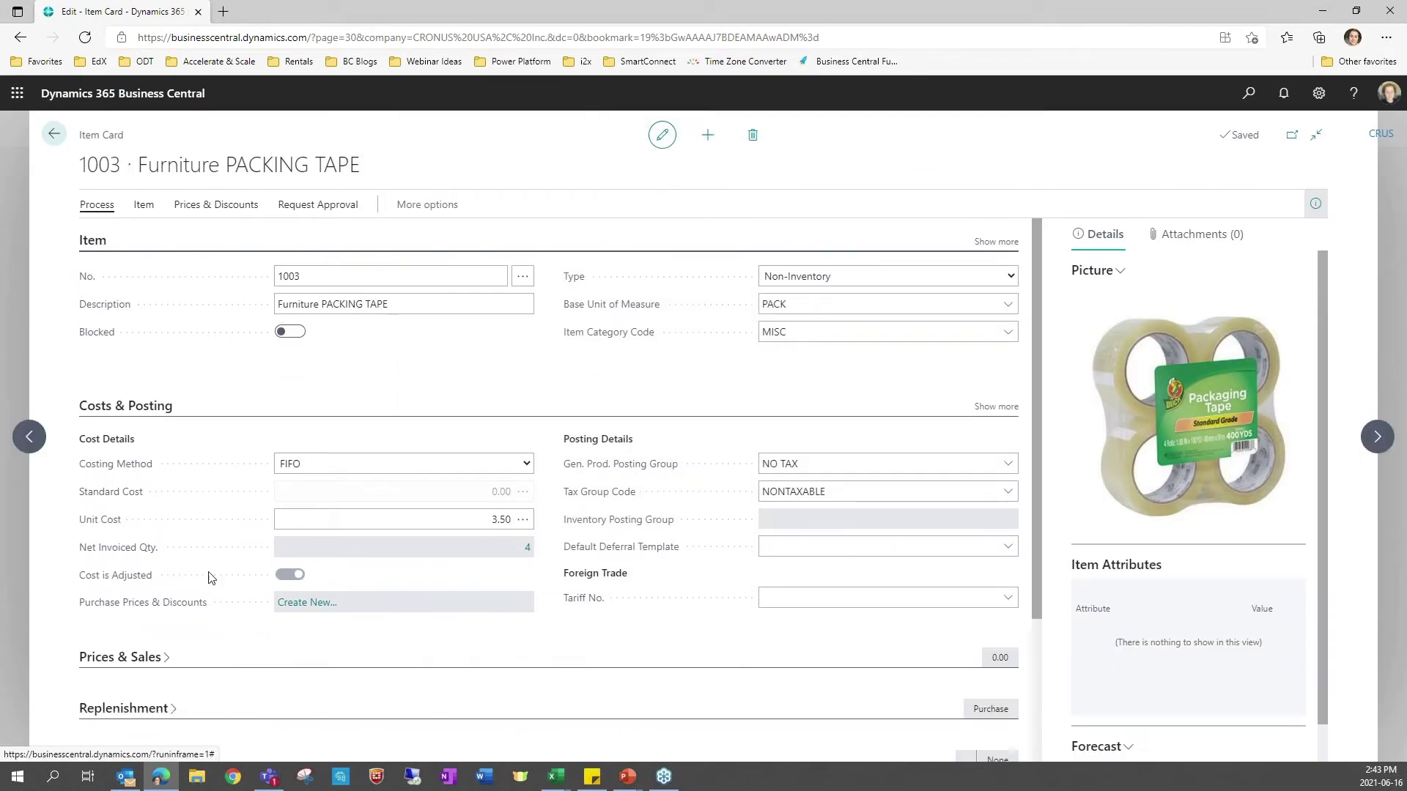
# - Drill into item 1003's Net Invoiced Qty. to list its two purchase receipt ledger entries
pyautogui.click(529, 550)
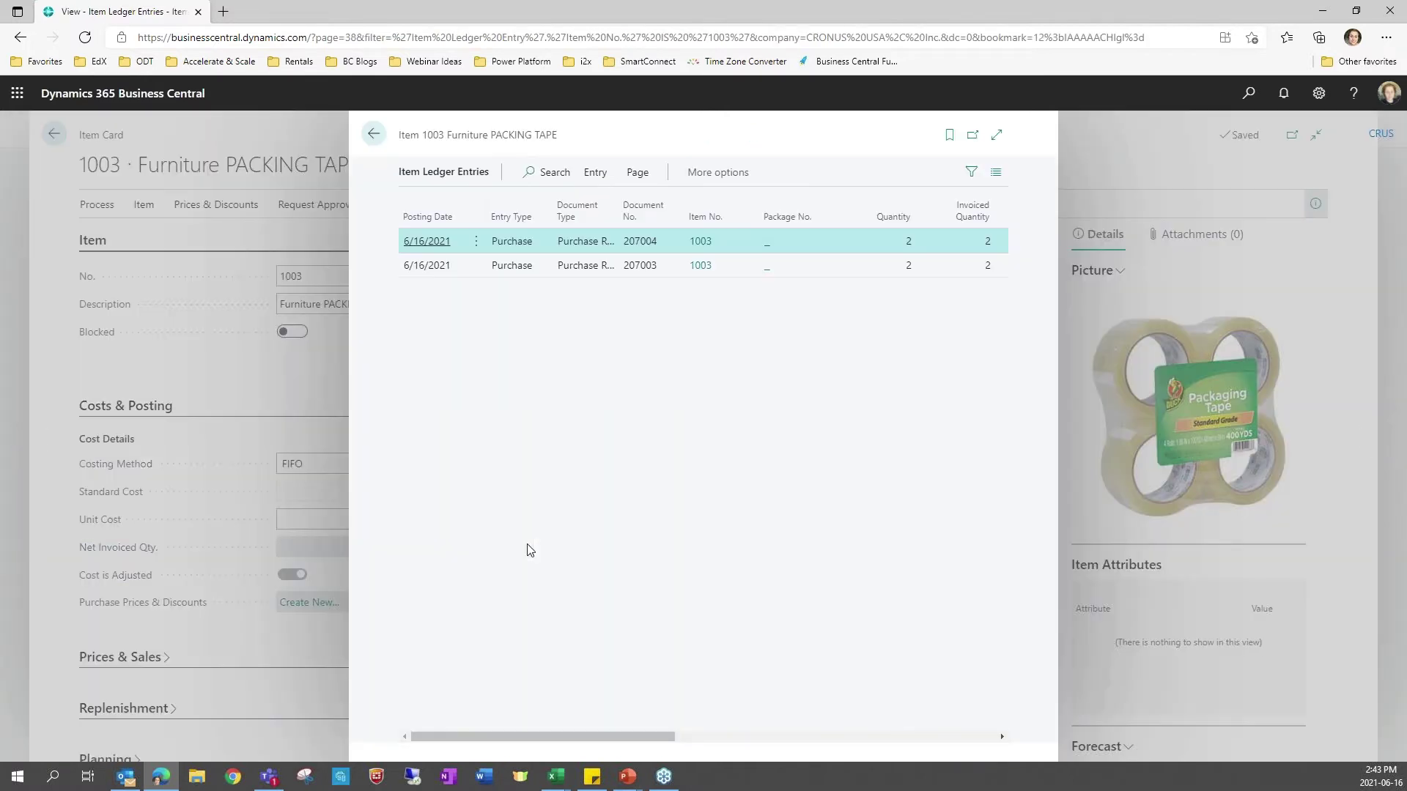
pyautogui.moveTo(562, 737); pyautogui.dragTo(447, 740)
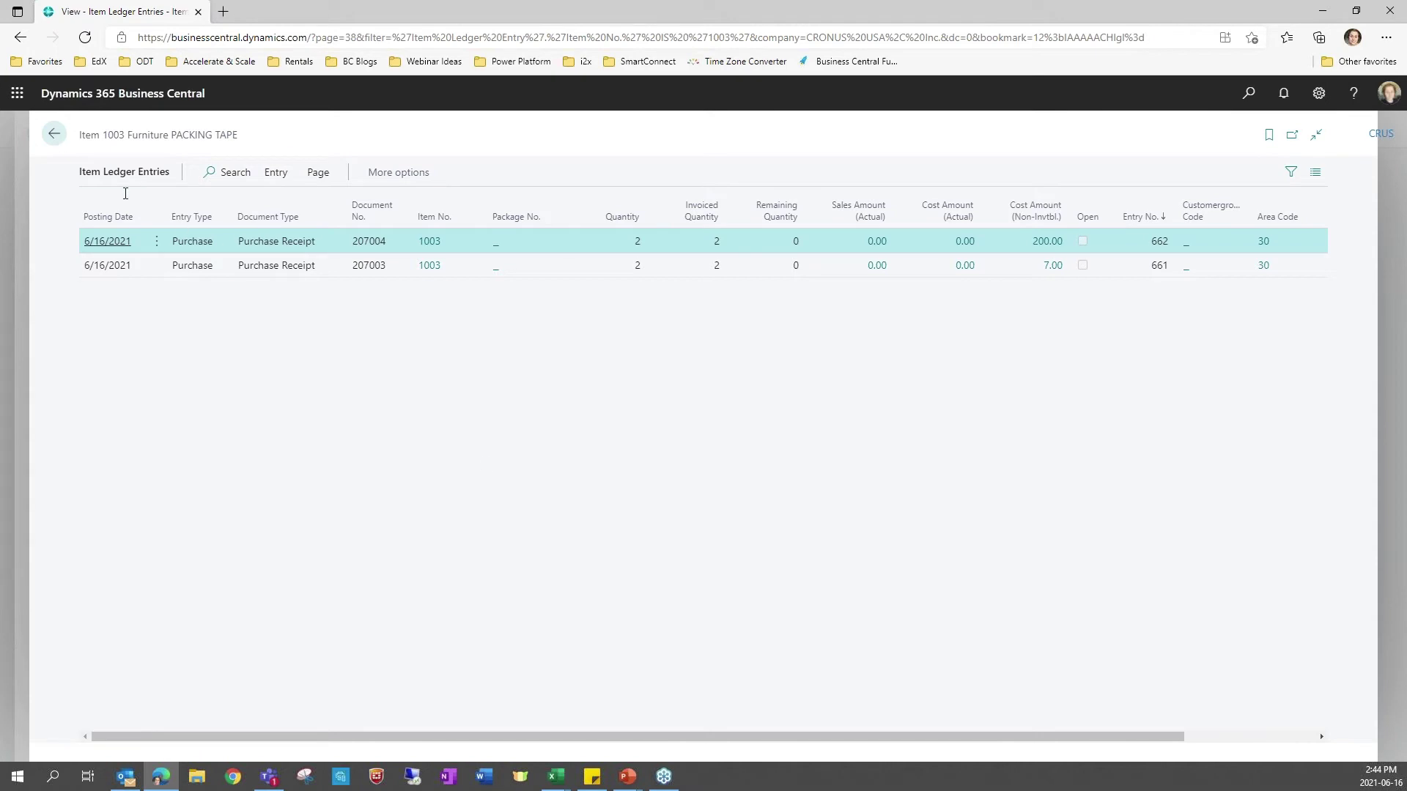
pyautogui.click(54, 134)
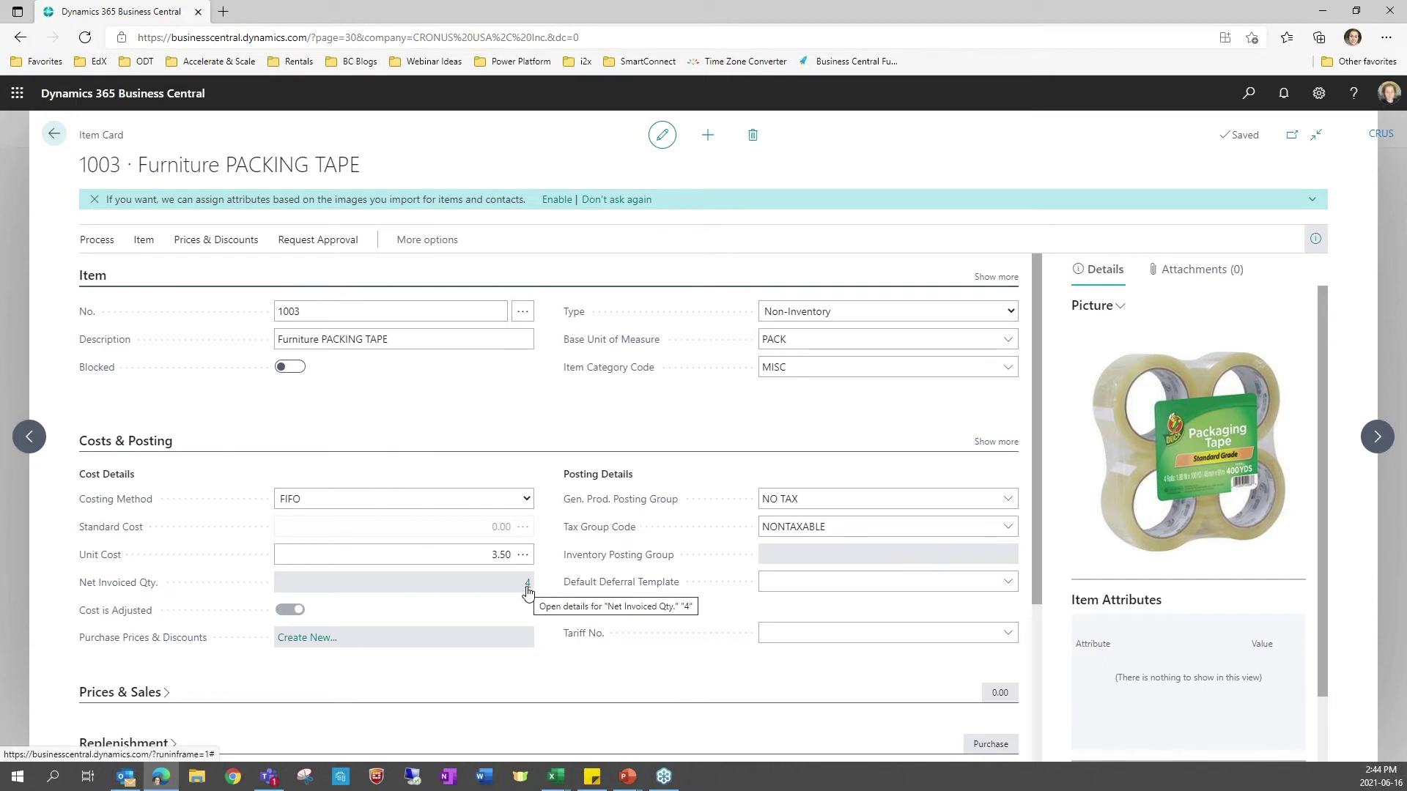
pyautogui.click(528, 584)
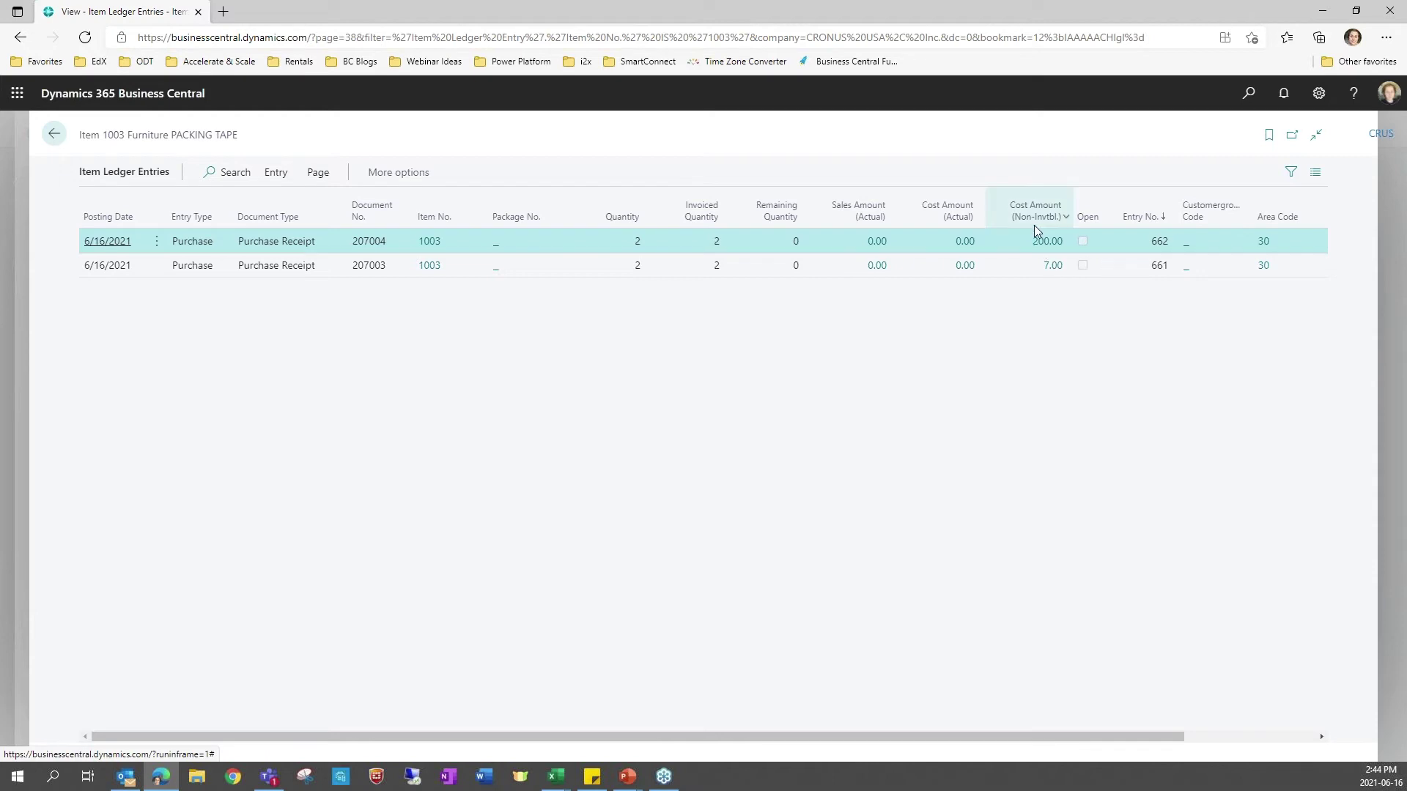
pyautogui.moveTo(1034, 225)
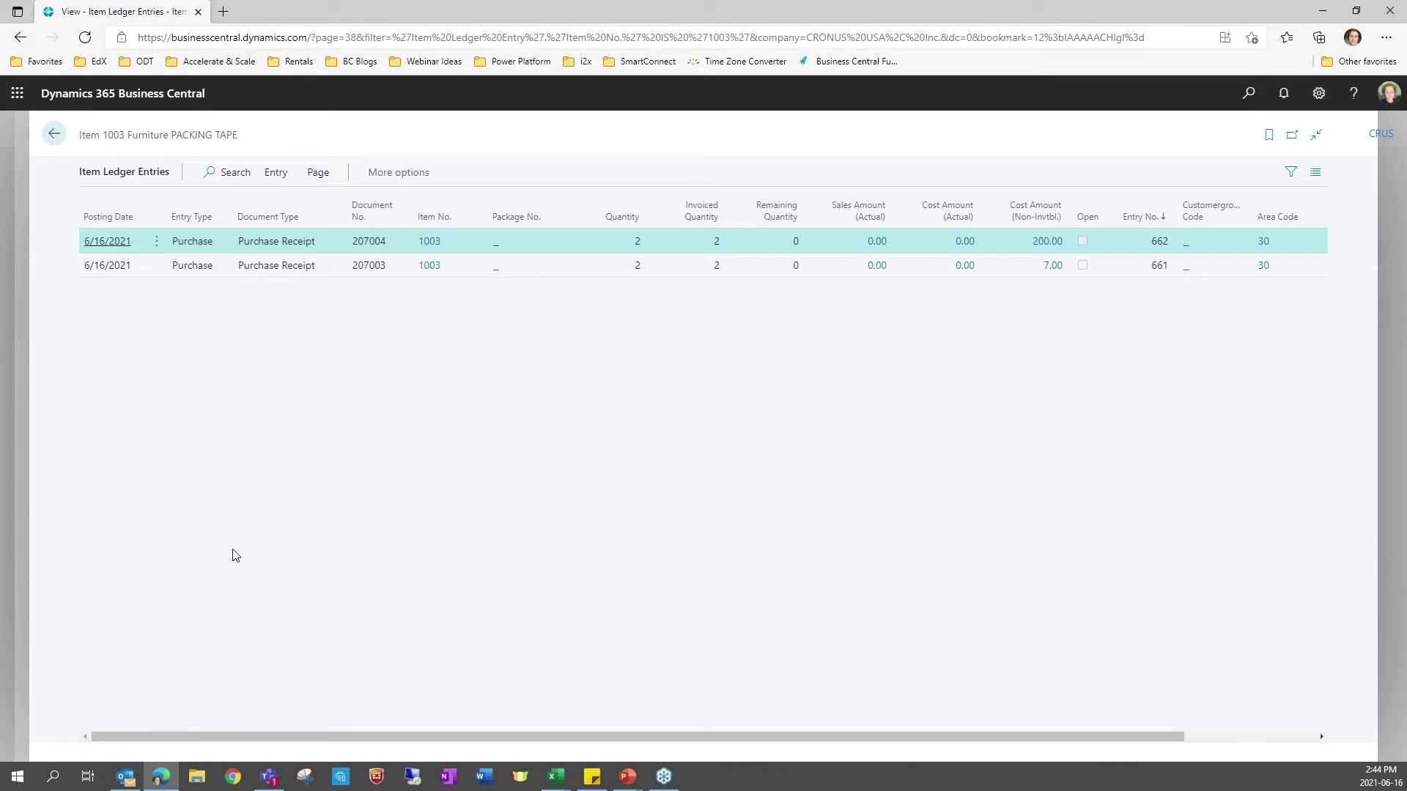
# - Return to the PACKING TAPE item card and expand Prices & Sales, which shows Sales Blocked on
pyautogui.click(54, 139)
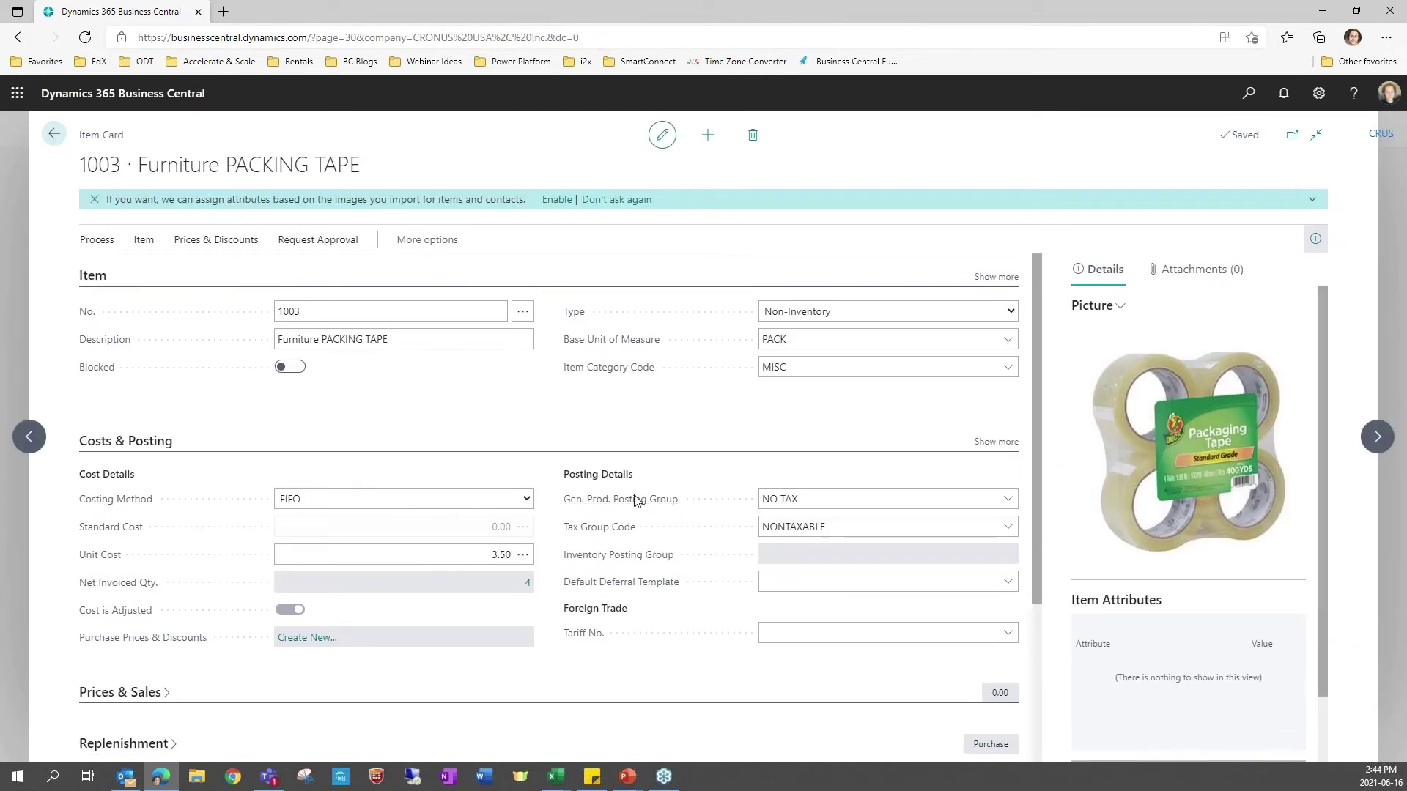
pyautogui.scroll(-2, 557, 504)
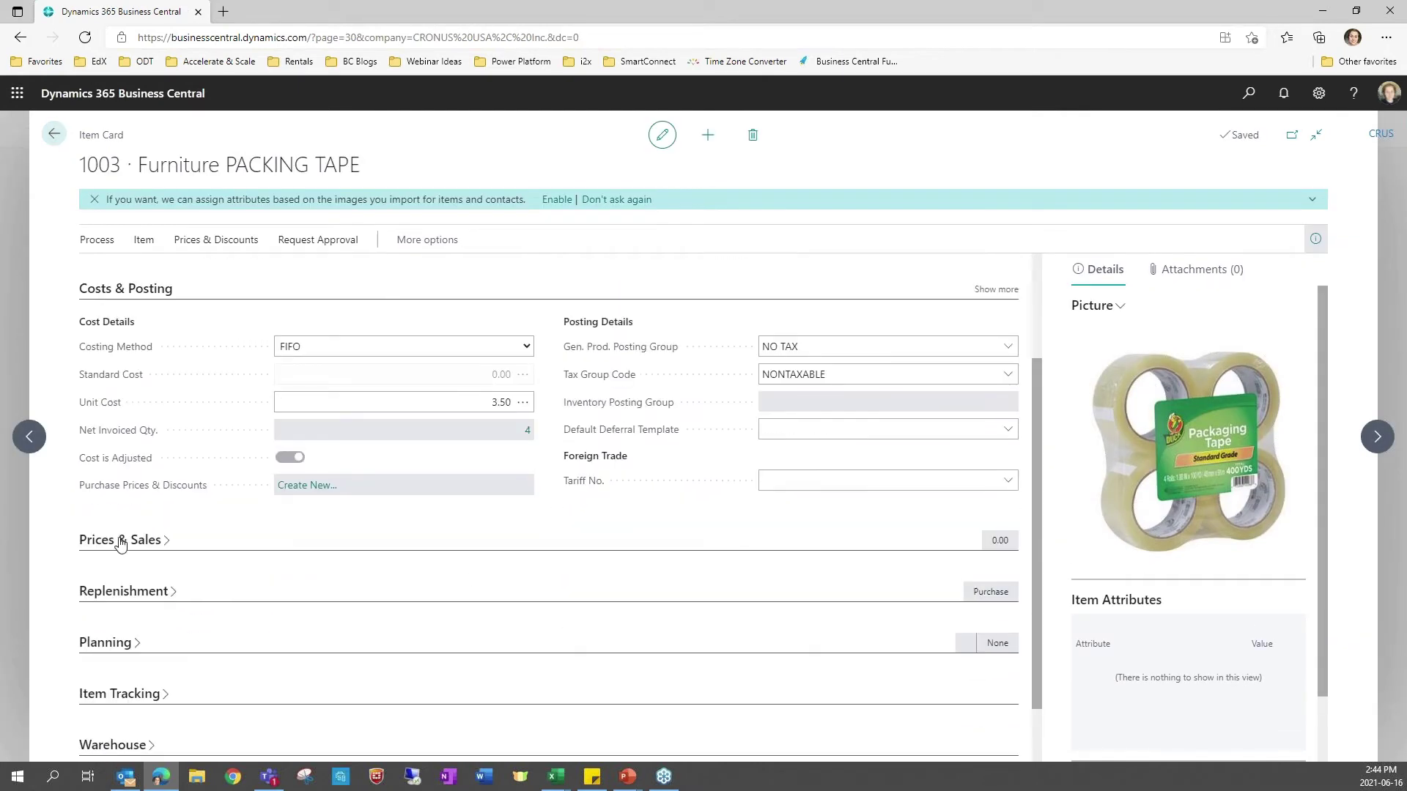
pyautogui.click(122, 542)
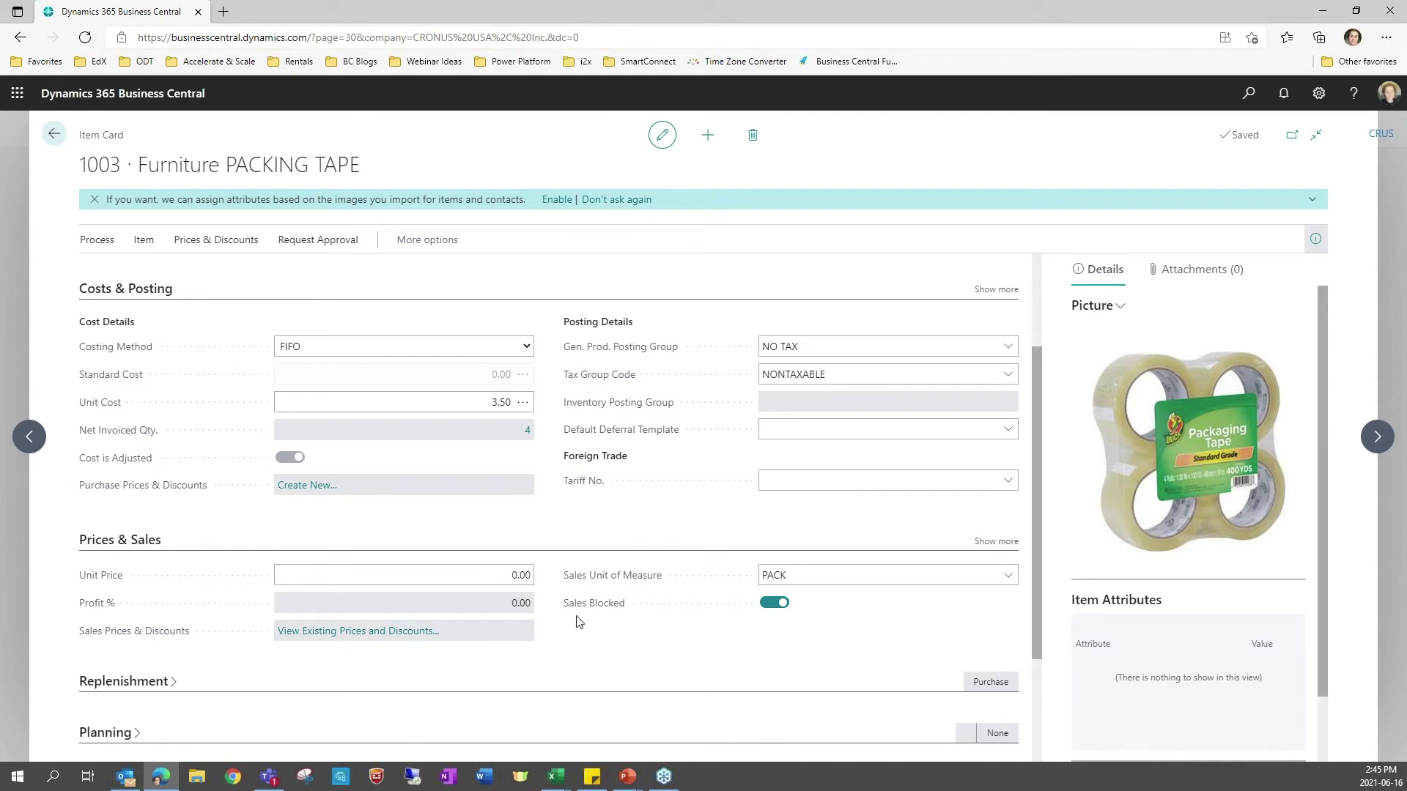
pyautogui.moveTo(577, 622)
# - From the Items list, search 'price wor' and open the Price Worksheet
pyautogui.click(54, 137)
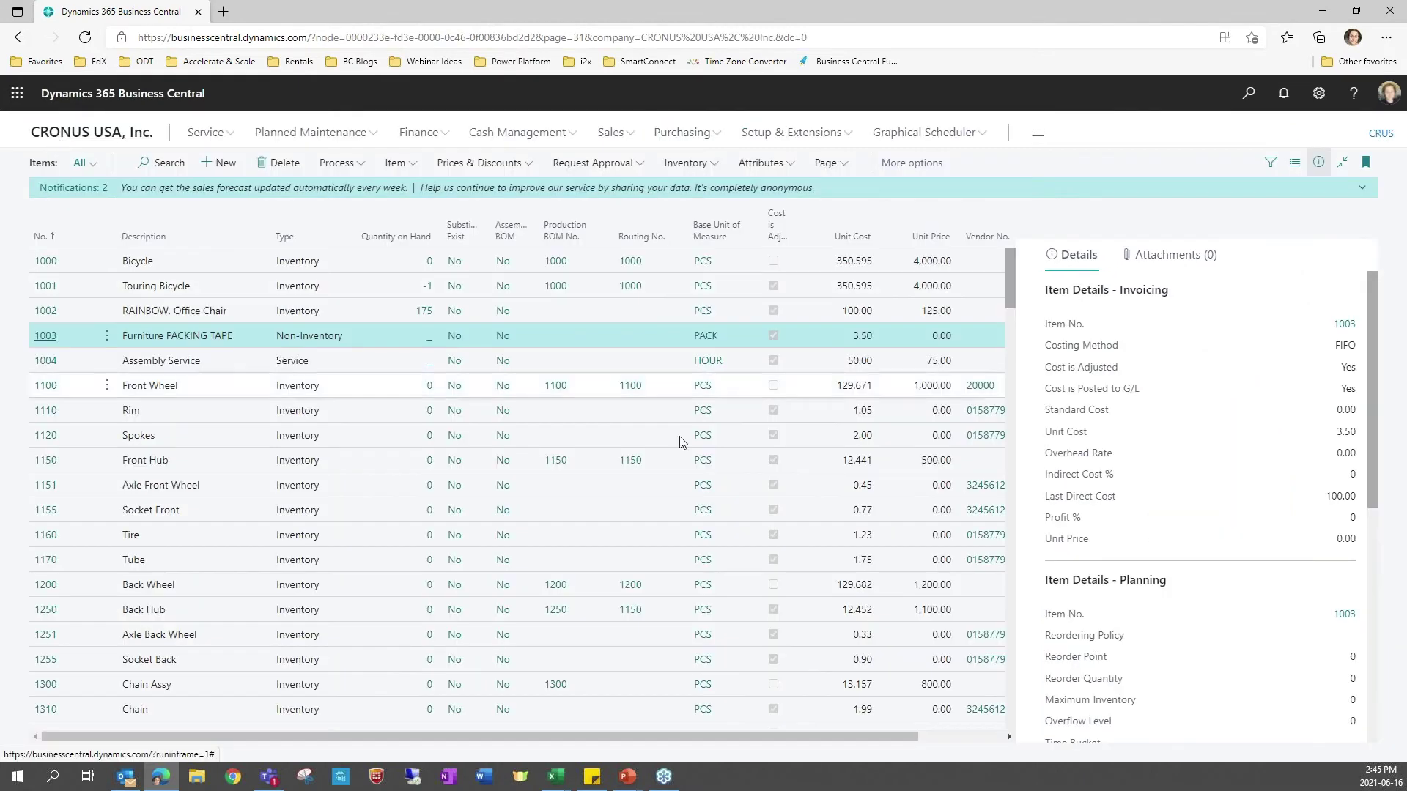
pyautogui.click(1248, 107)
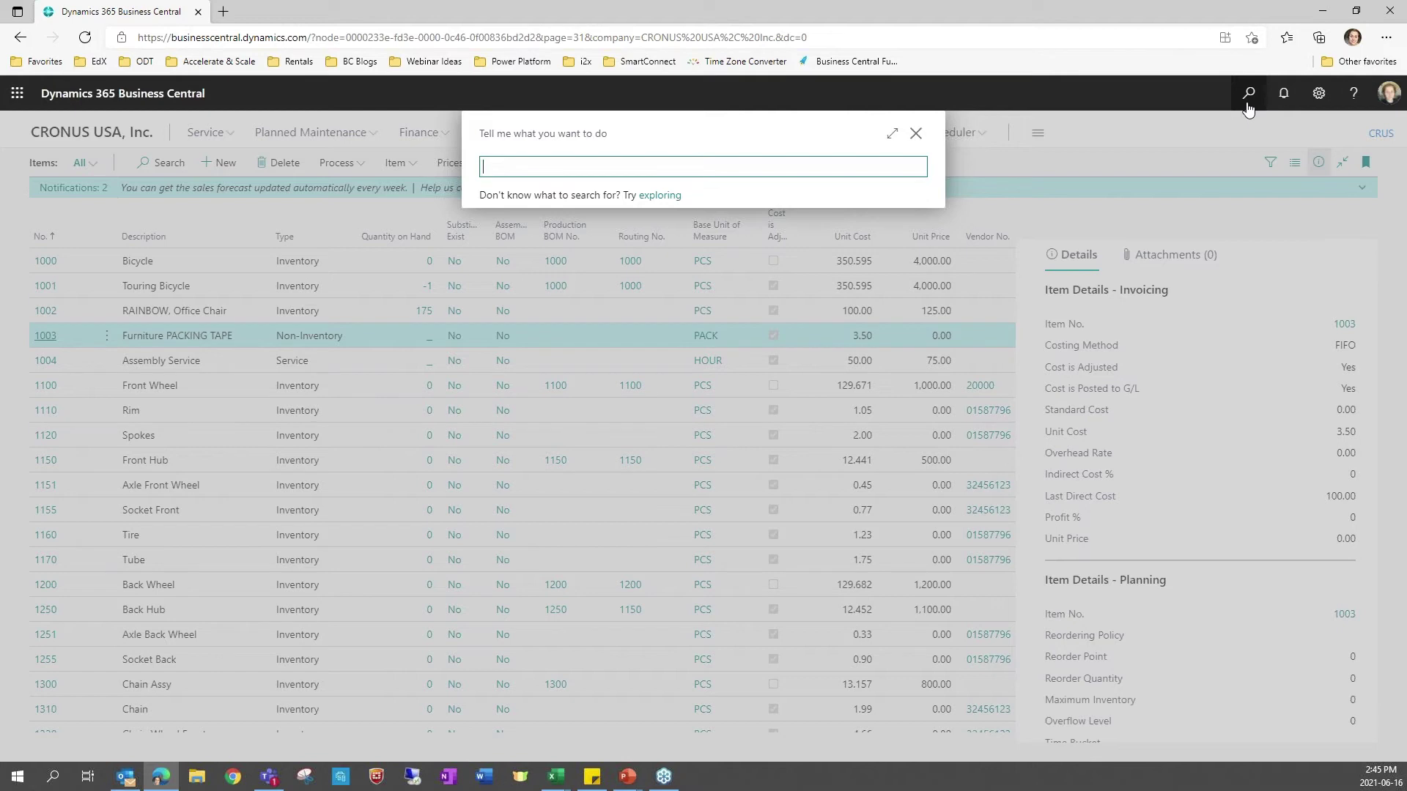
pyautogui.write('price wor')
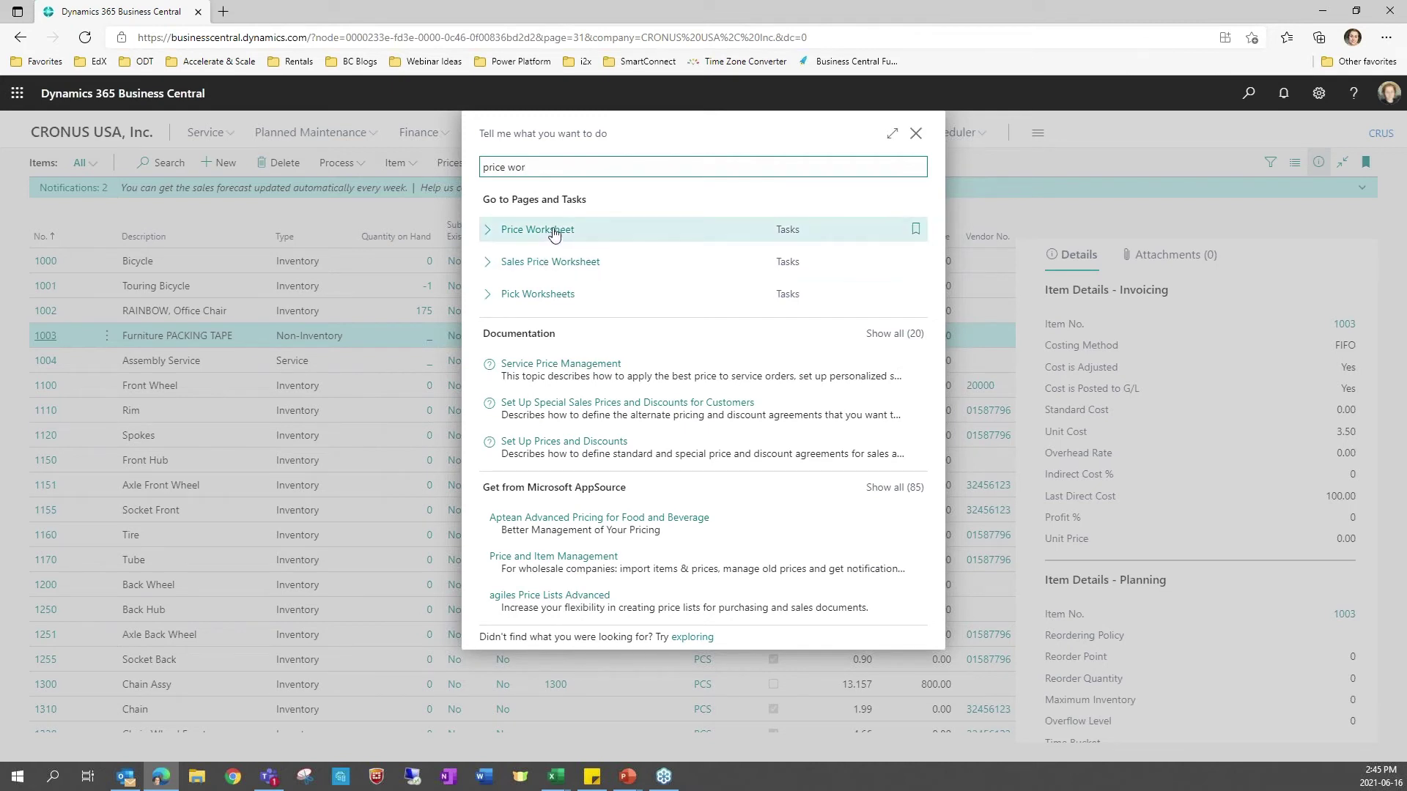
pyautogui.click(554, 233)
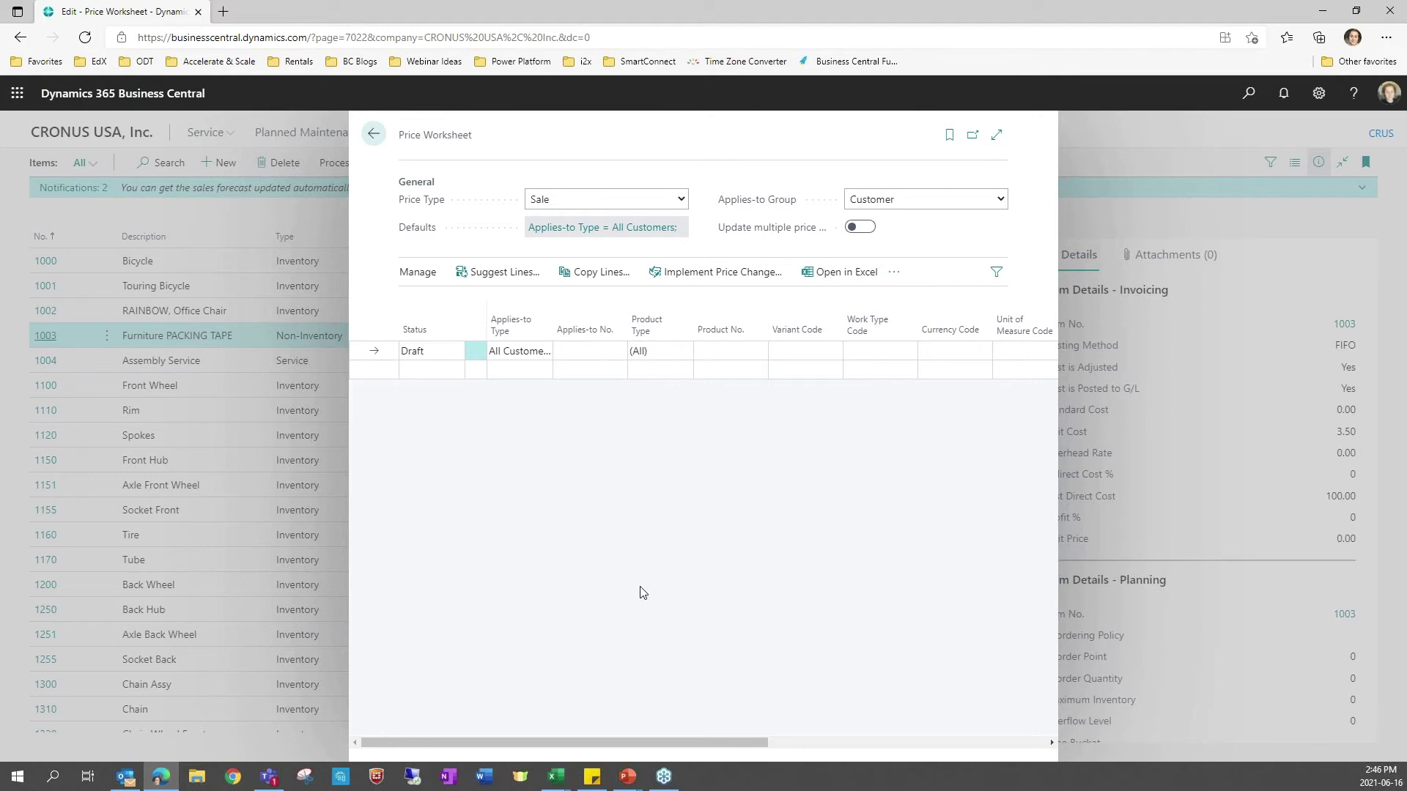
# - Show the Price Worksheet full page, keeping Price Type Sale and Applies-to Group Customer
pyautogui.click(997, 136)
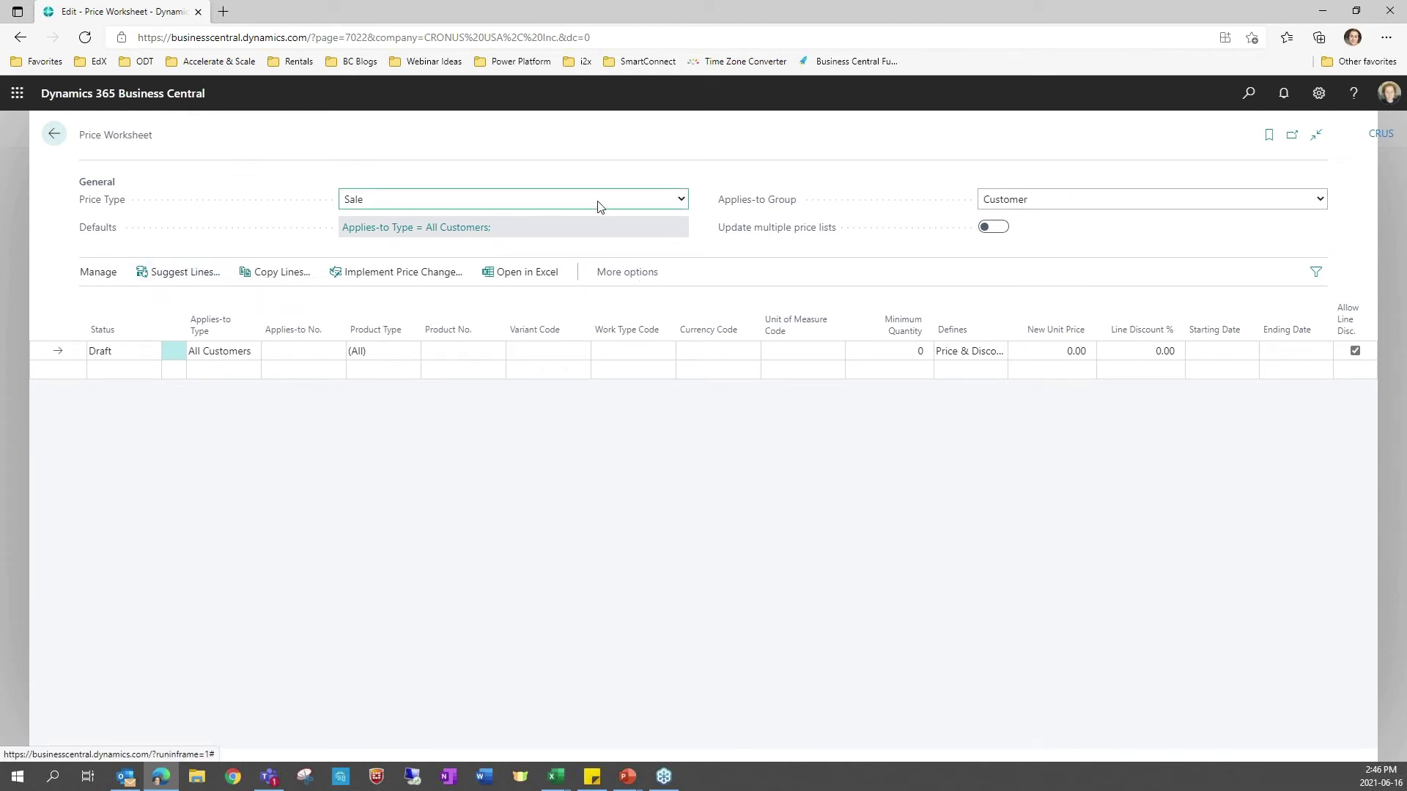
pyautogui.click(682, 200)
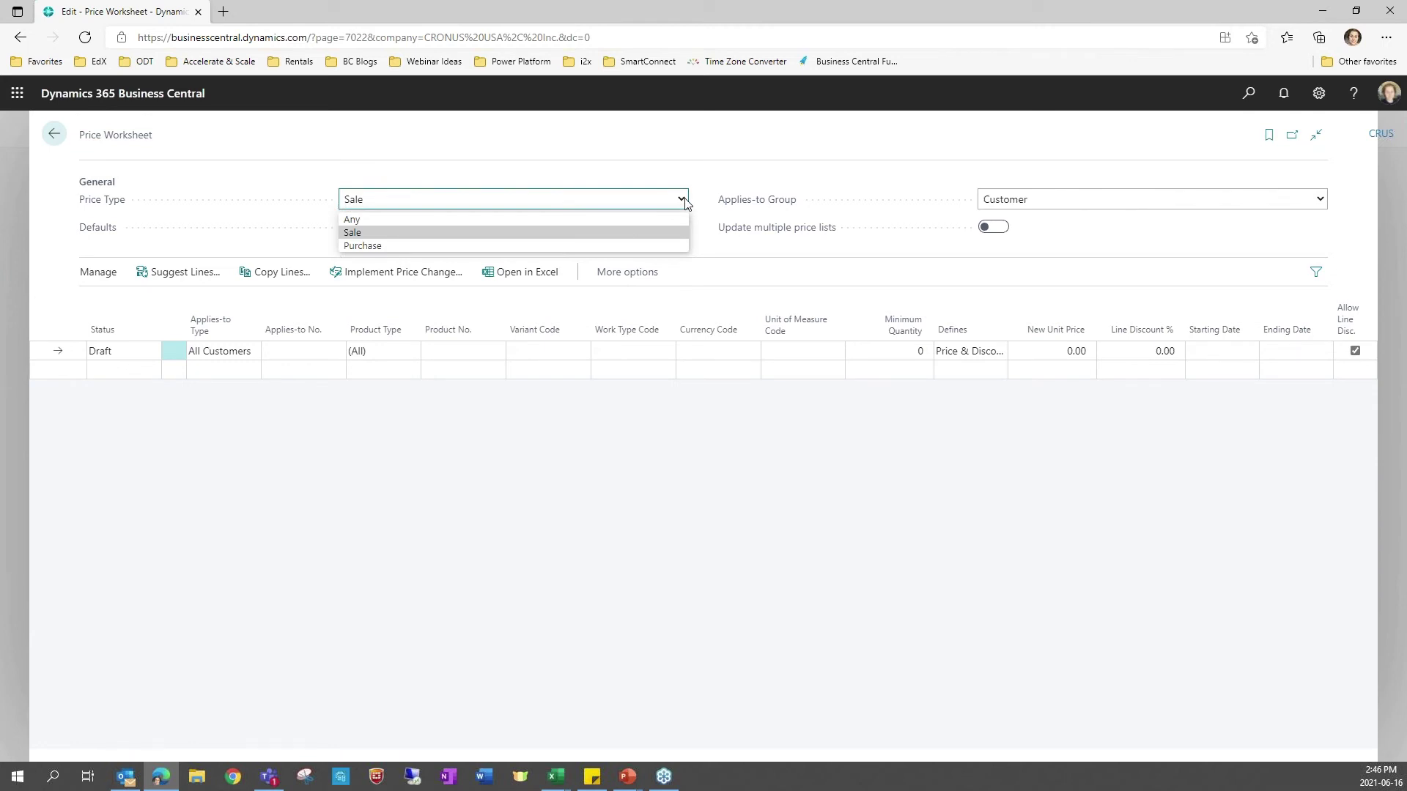
pyautogui.click(899, 165)
pyautogui.click(1294, 206)
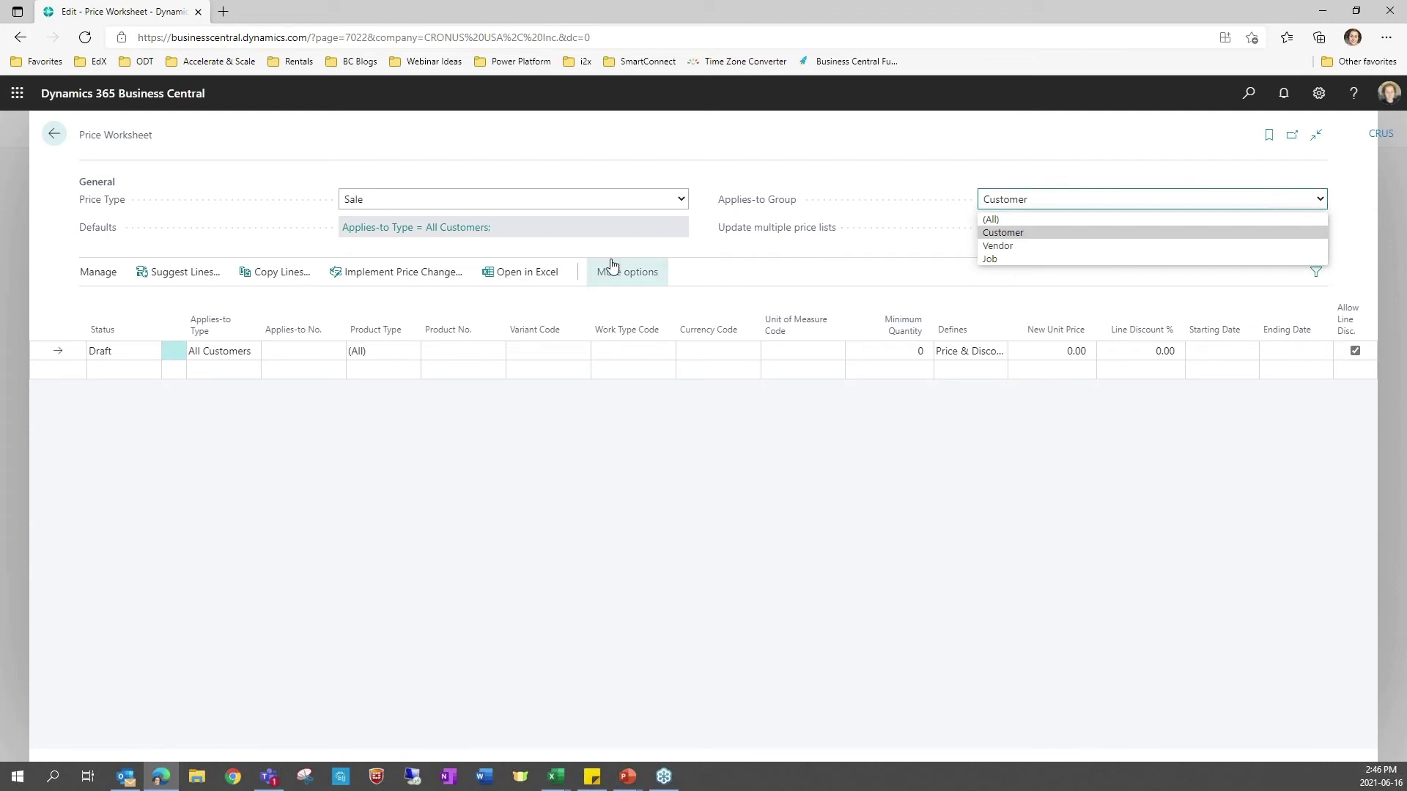
pyautogui.click(499, 470)
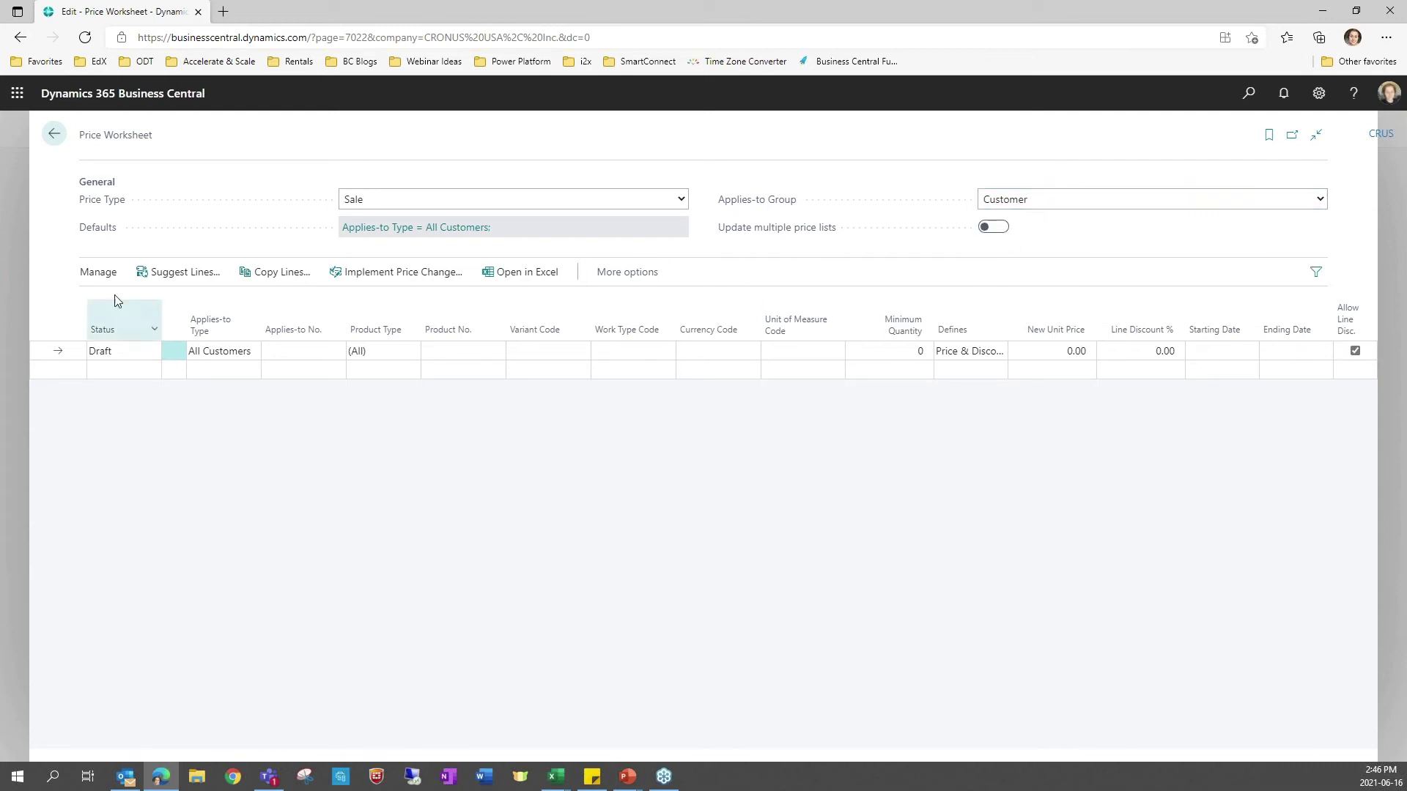
# - Suggest price lines for all items with Product Type Item and adjustment factor 10
pyautogui.click(176, 275)
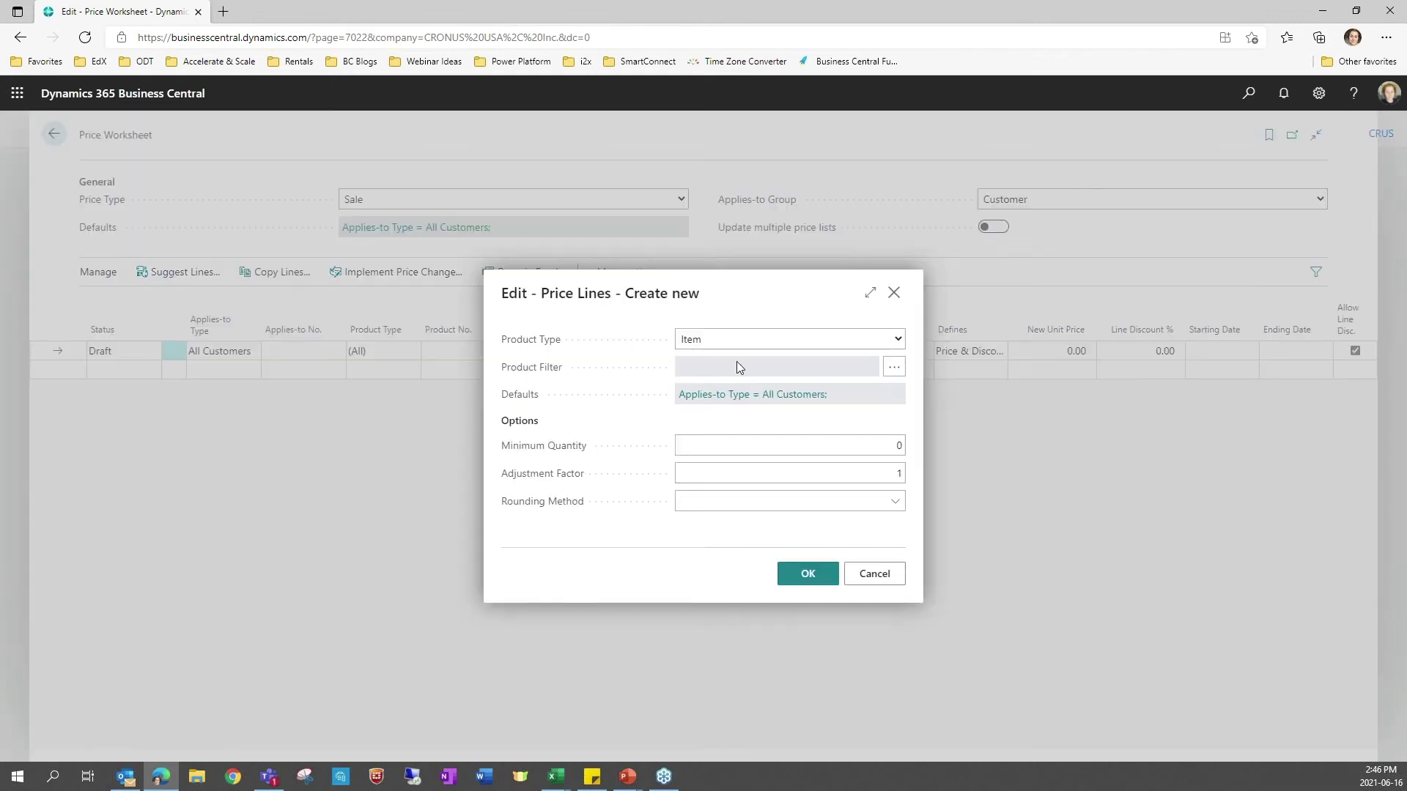
pyautogui.click(857, 341)
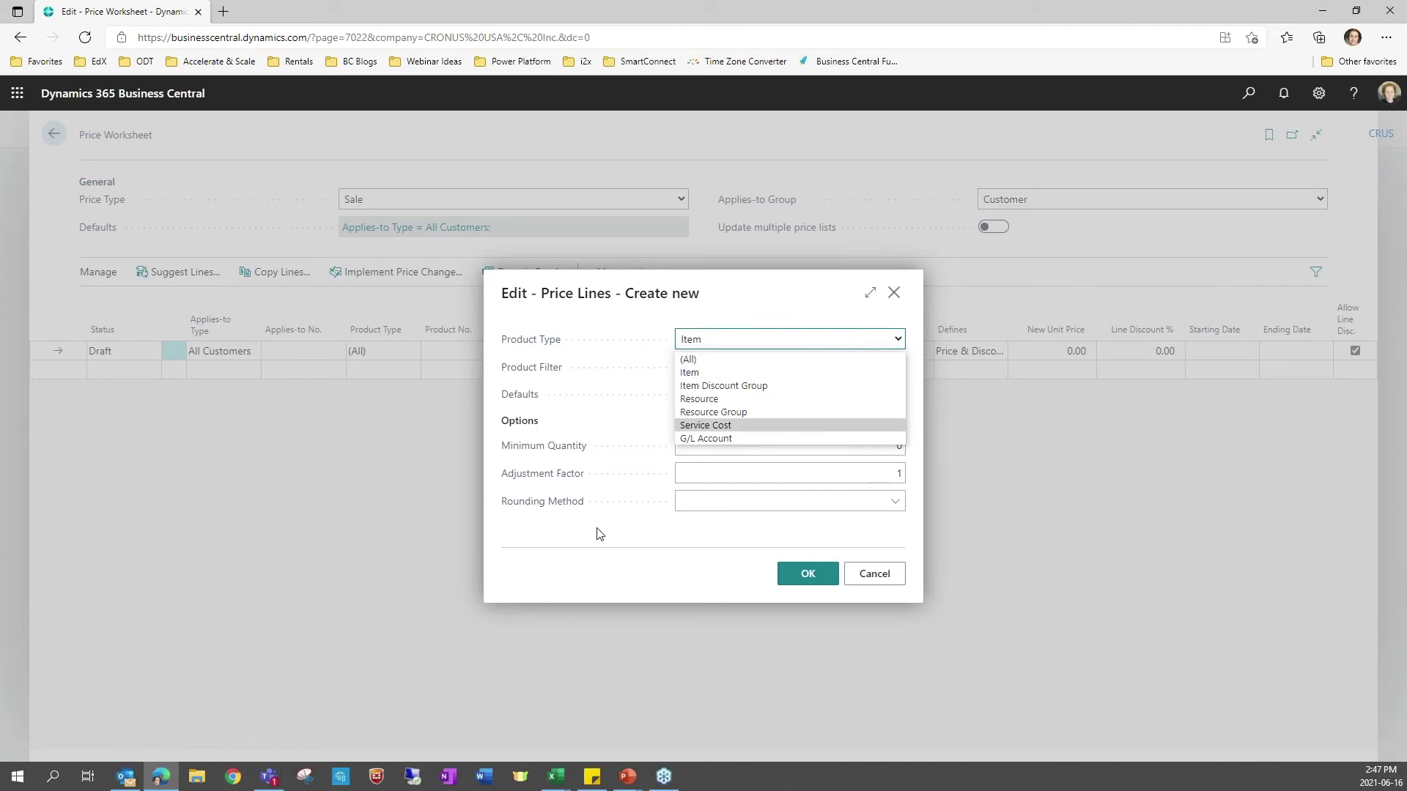
pyautogui.click(623, 532)
pyautogui.click(857, 479)
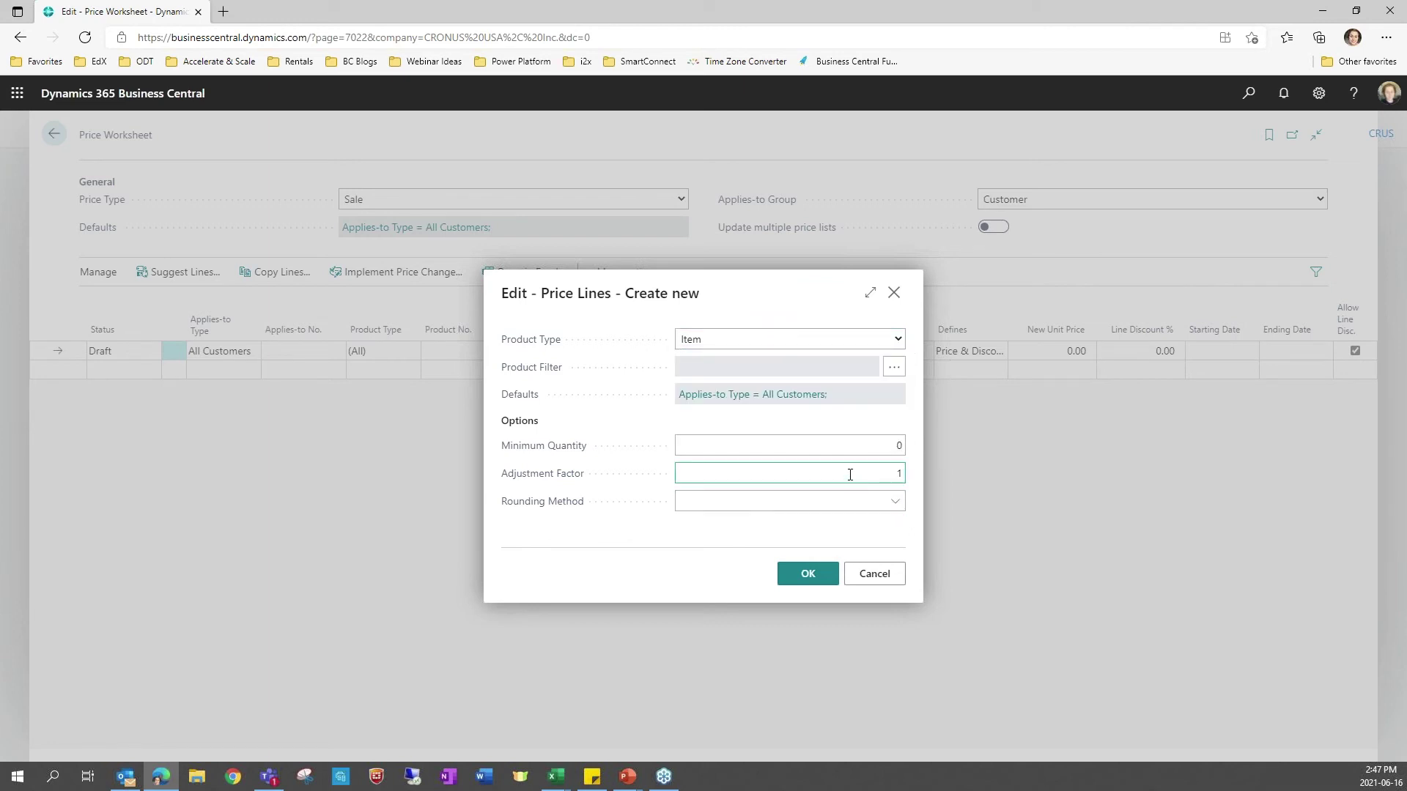
pyautogui.doubleClick(850, 475)
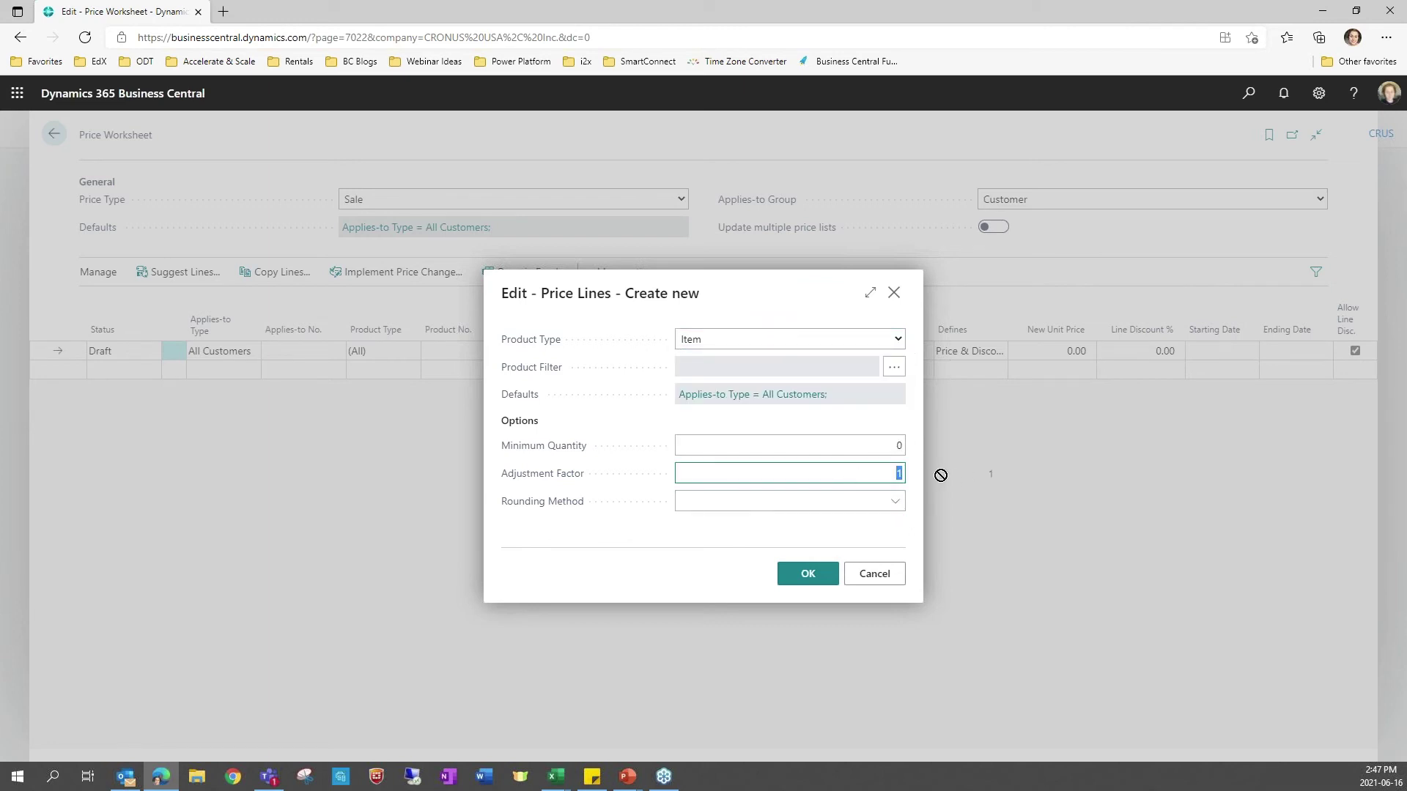
pyautogui.write('10')
pyautogui.click(647, 535)
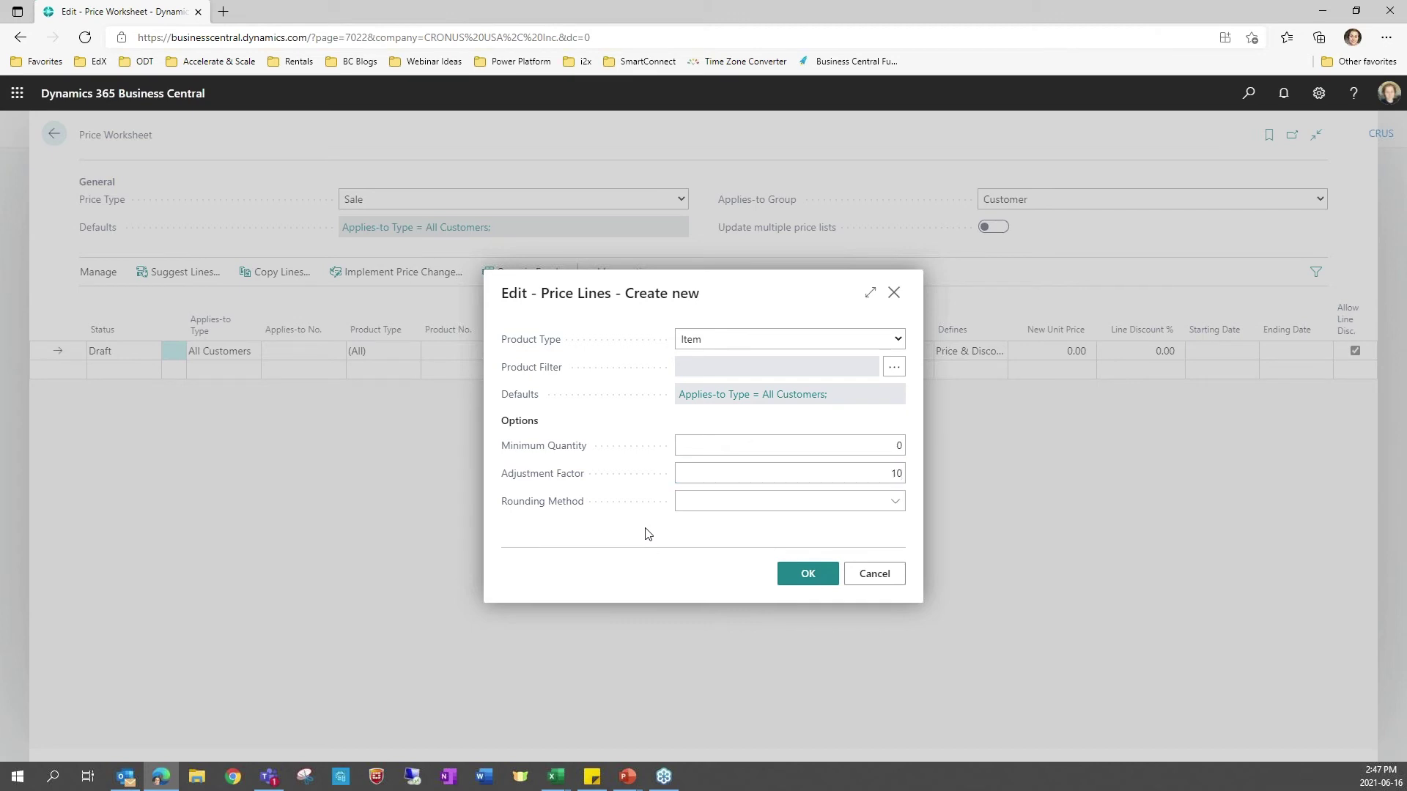
pyautogui.click(802, 584)
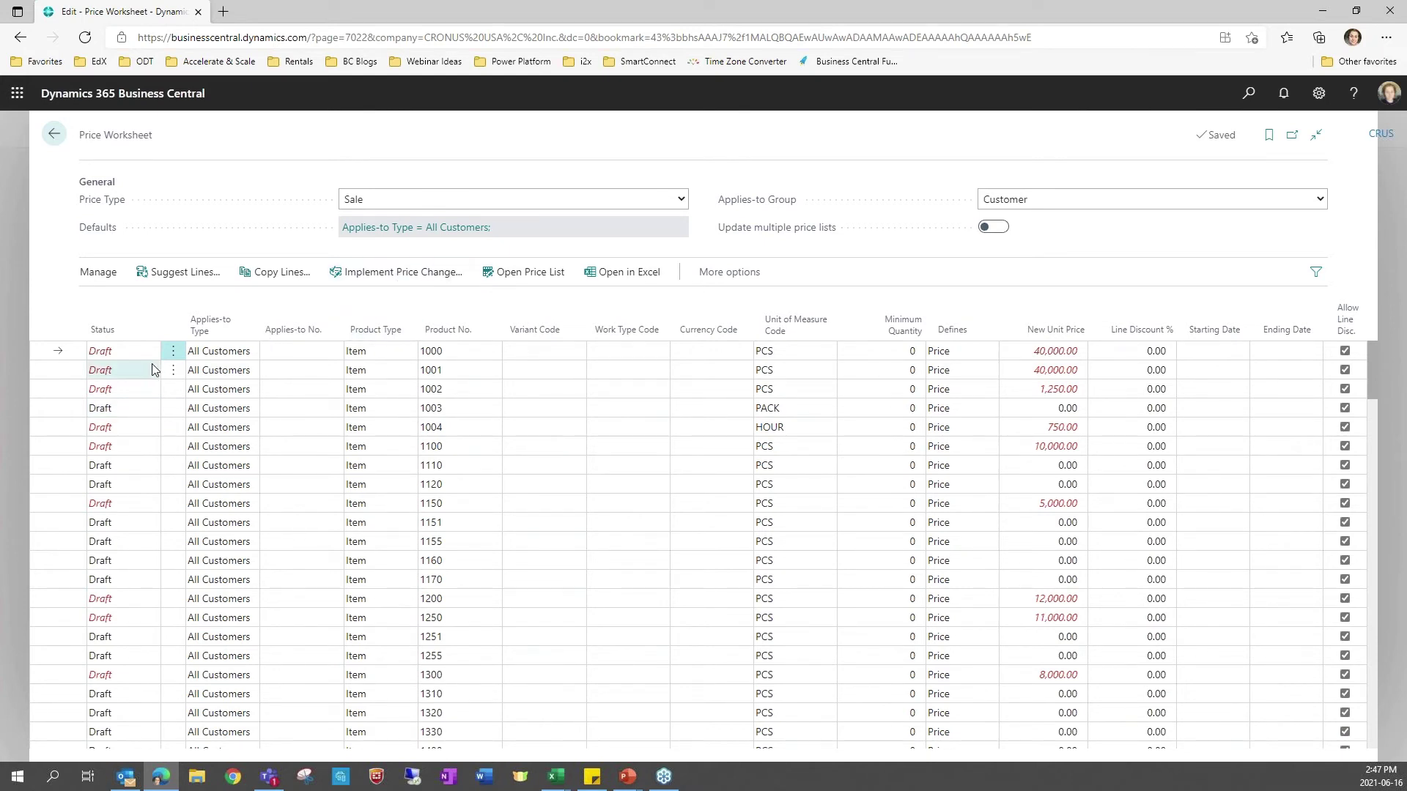
# - Check the first line's Applies-to Type, keep All Customers, and leave the Price Worksheet
pyautogui.click(173, 351)
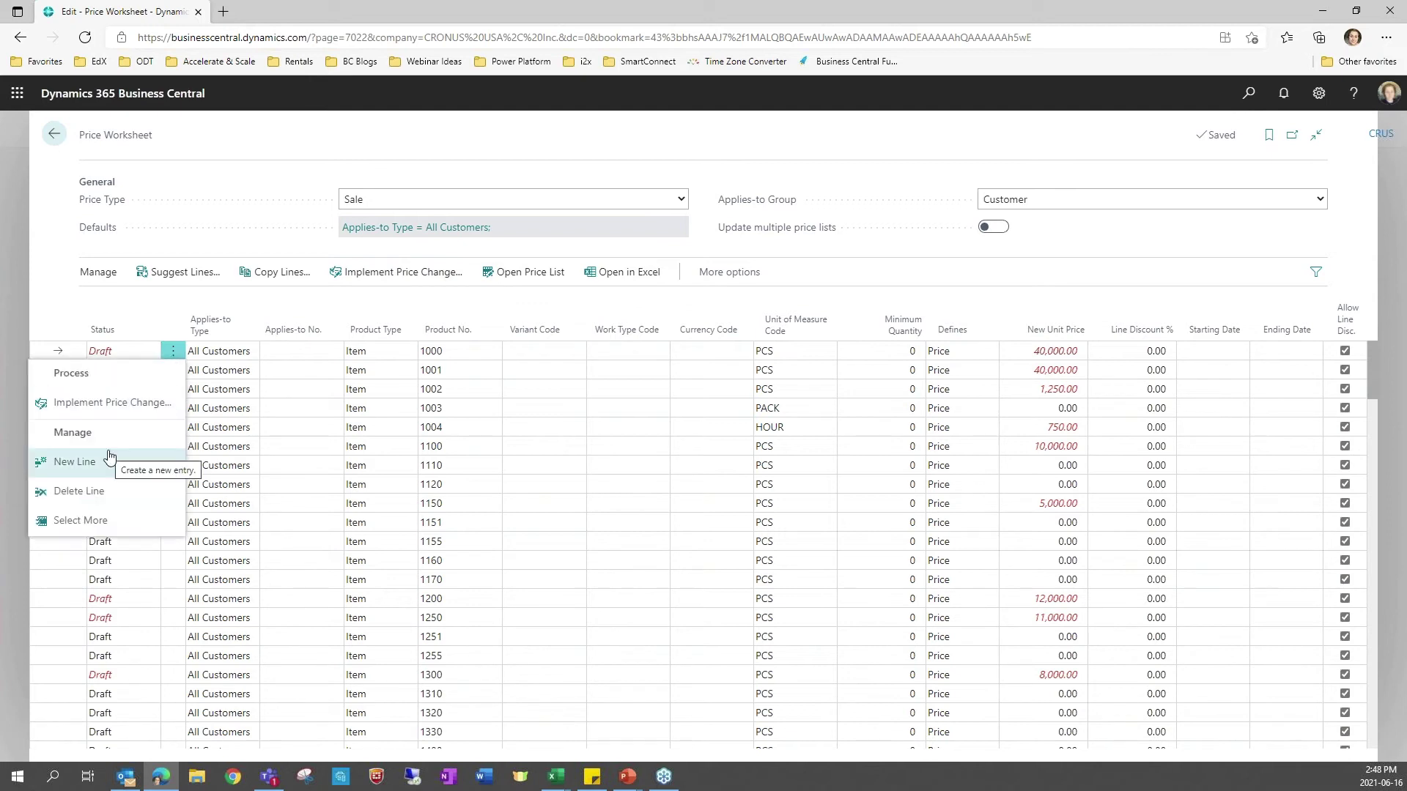
pyautogui.click(248, 352)
pyautogui.click(251, 351)
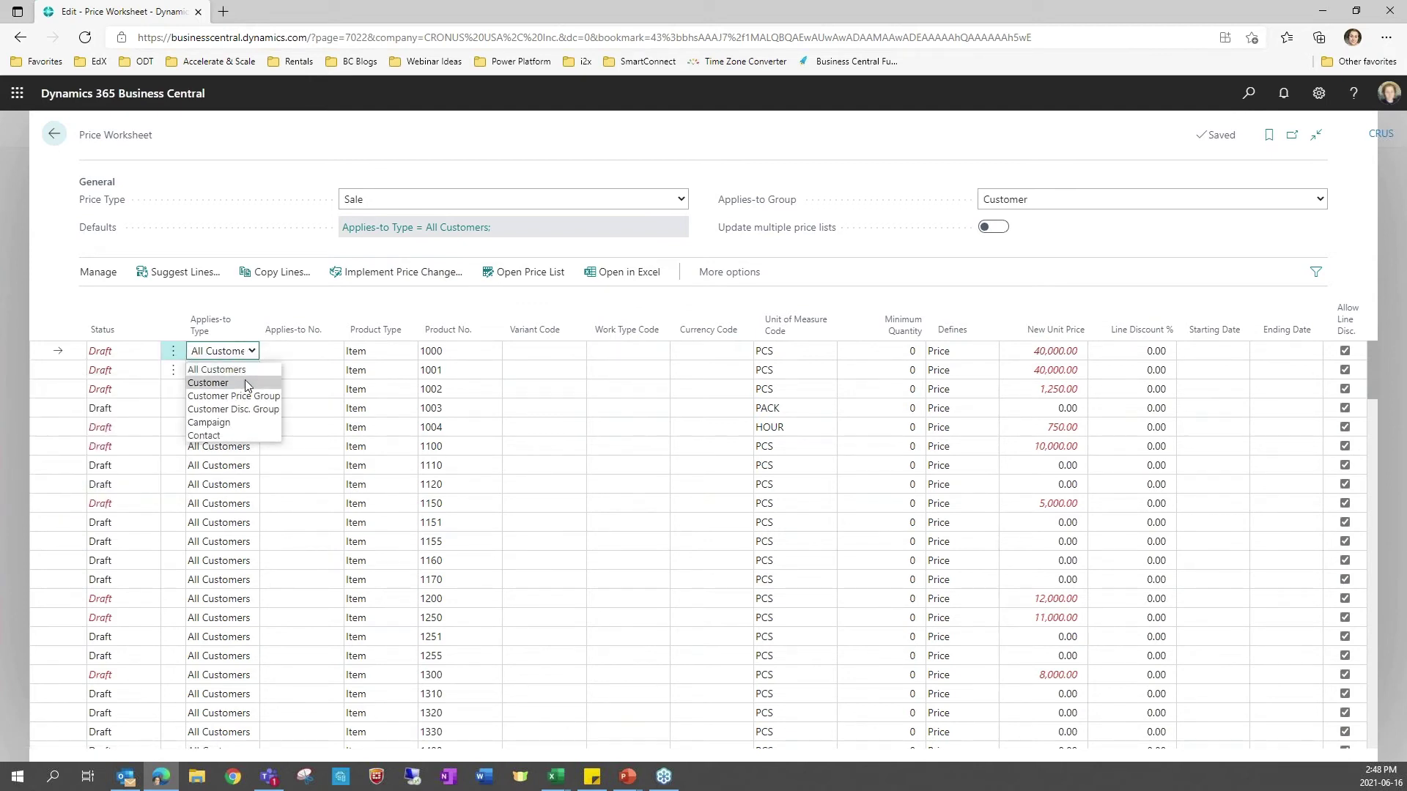
pyautogui.click(57, 293)
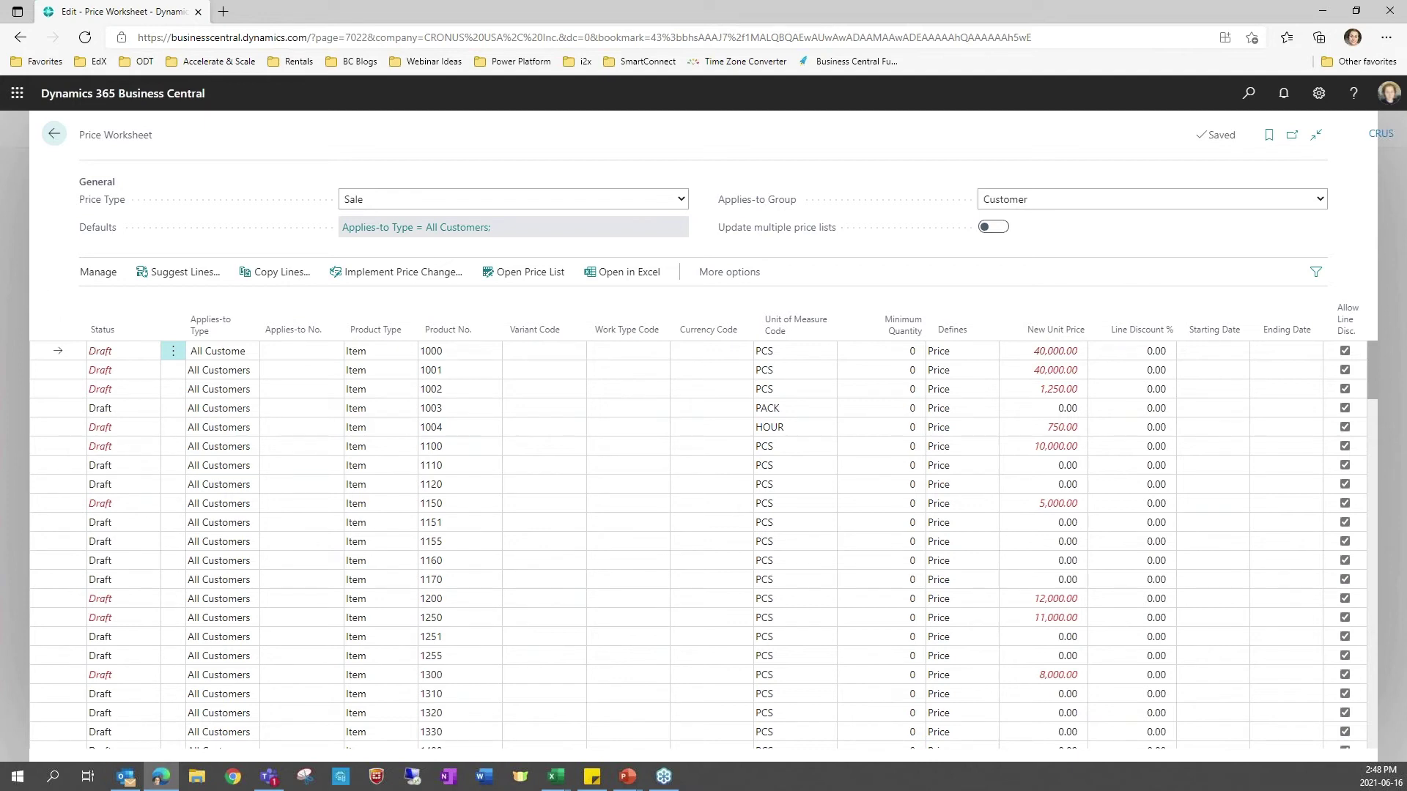
pyautogui.click(54, 134)
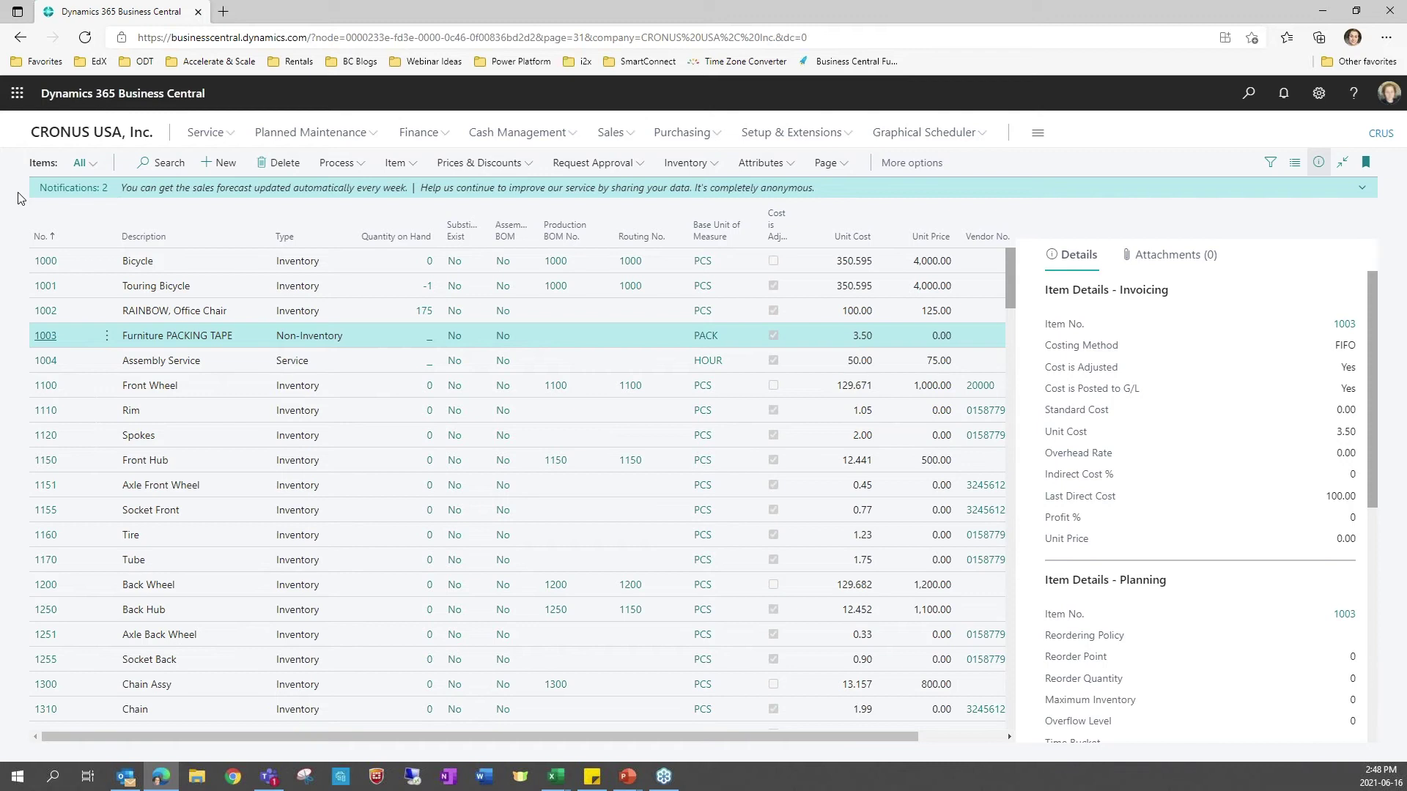
# - Open item 1002 RAINBOW, Office Chair and bring up the full Item Tracking Codes list, with LOTALL current
pyautogui.click(1251, 98)
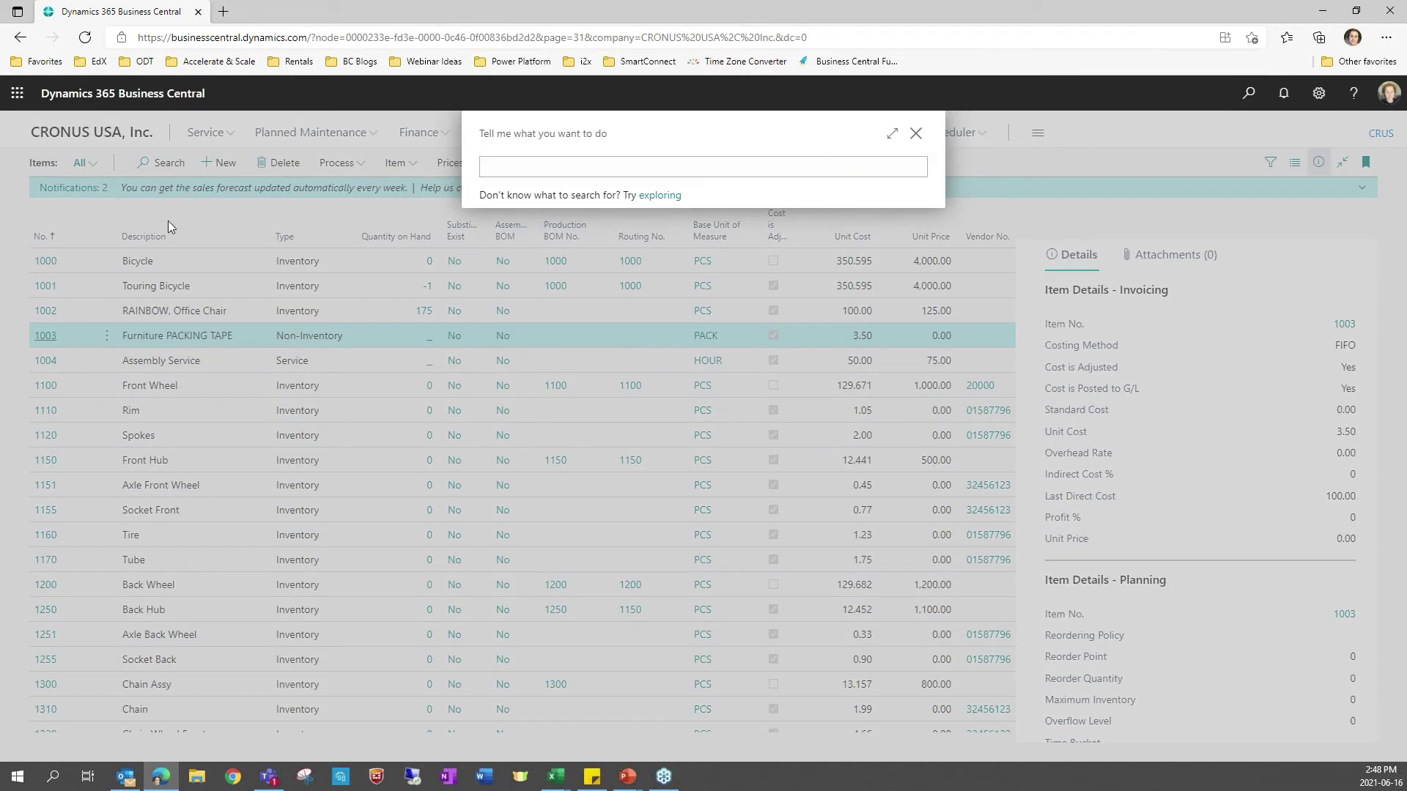
pyautogui.click(916, 133)
pyautogui.click(44, 318)
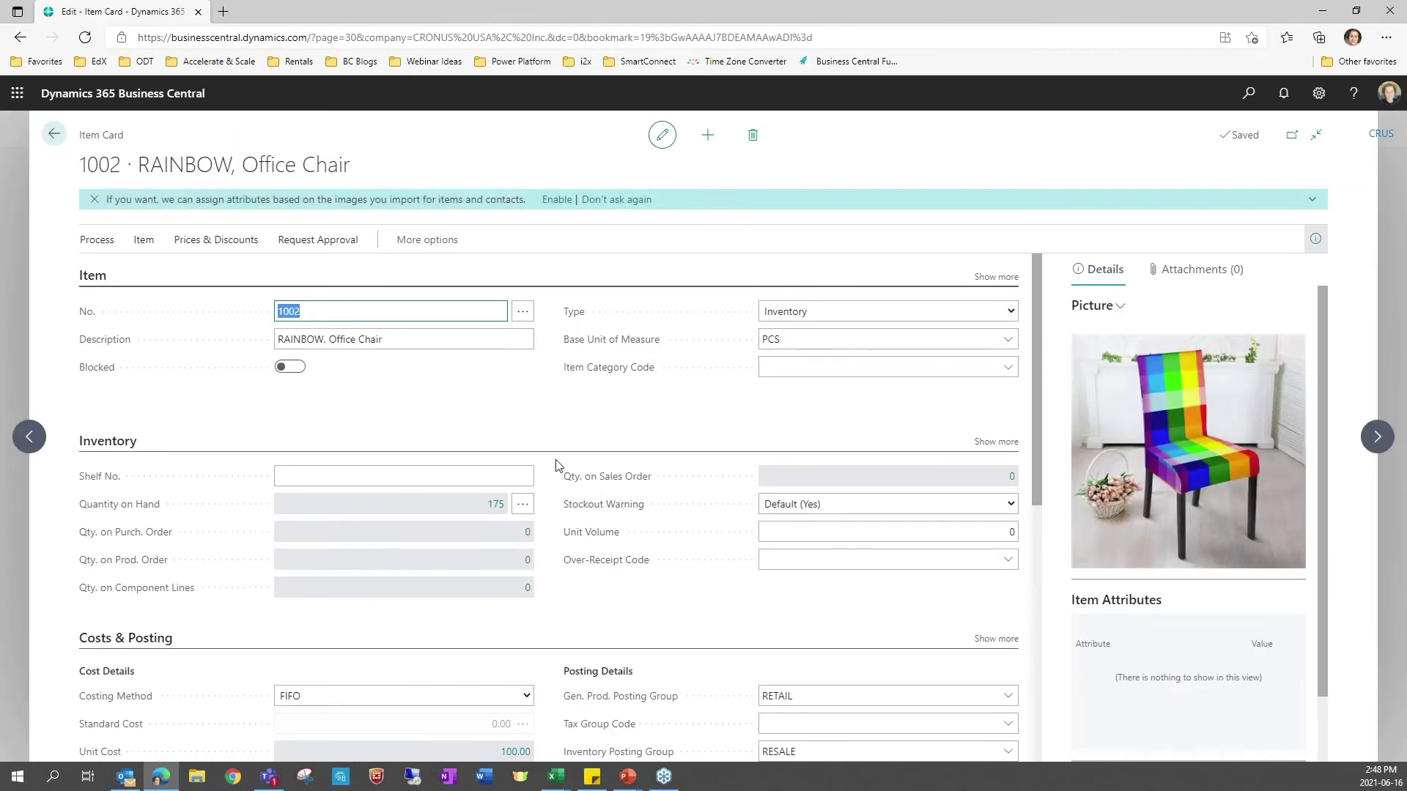
pyautogui.scroll(-7, 555, 465)
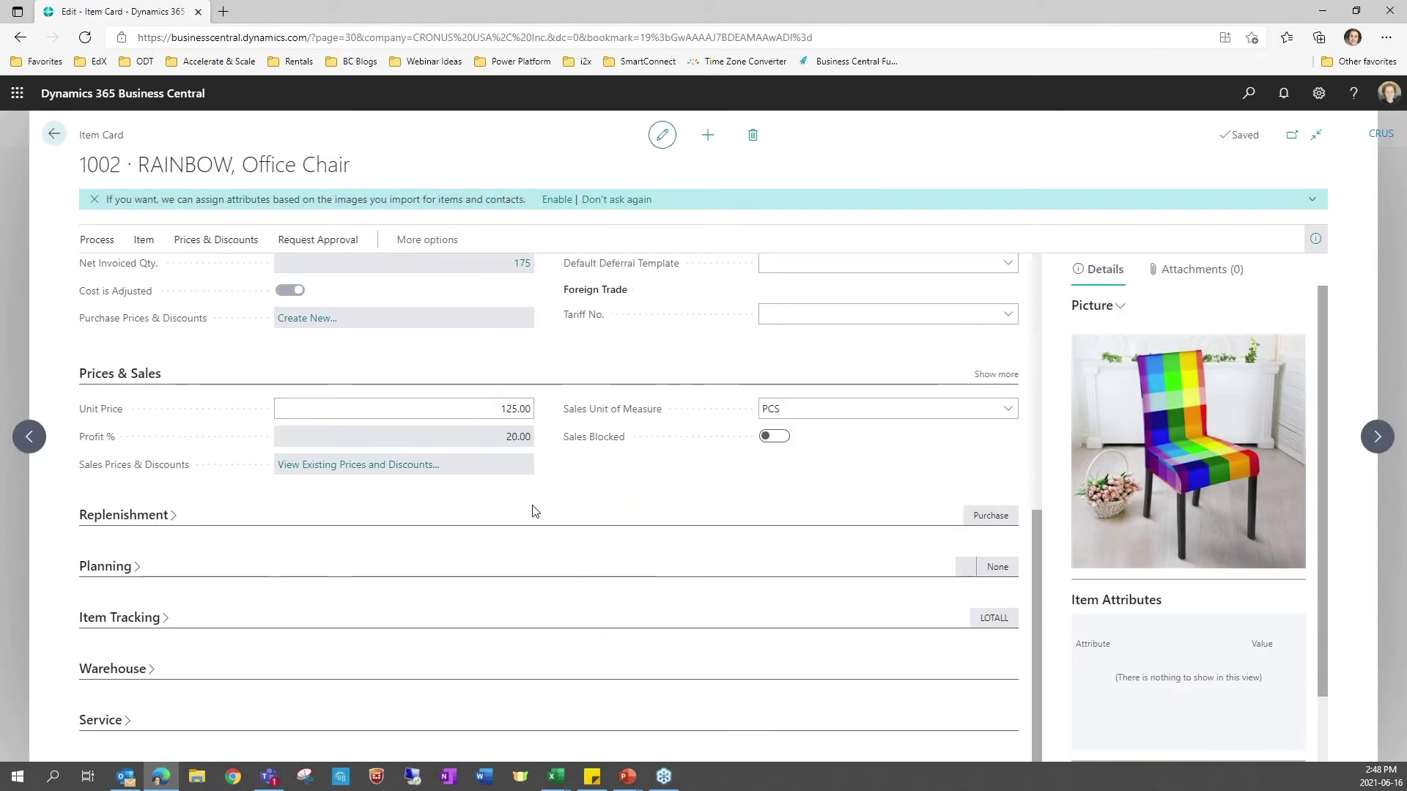
pyautogui.click(140, 623)
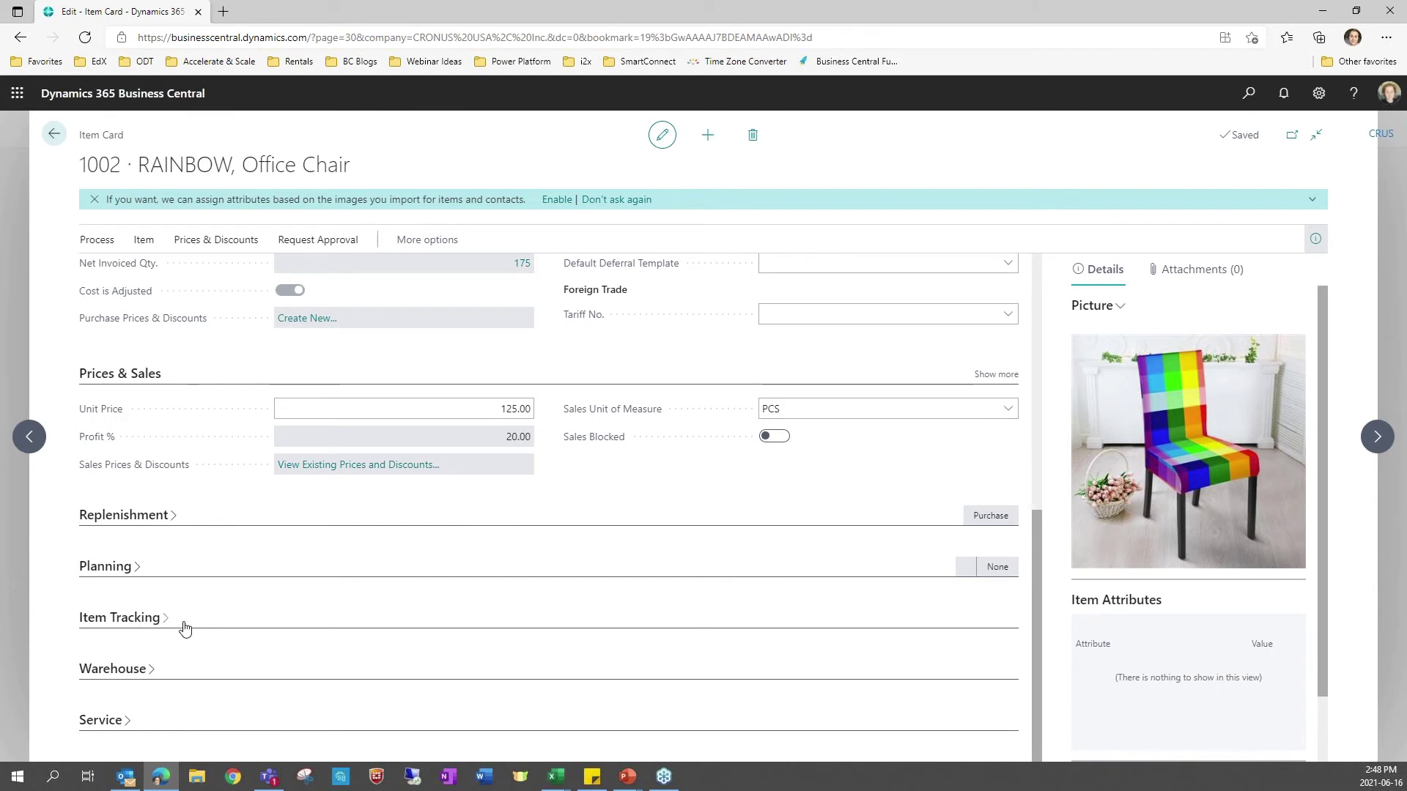
pyautogui.scroll(-1, 474, 584)
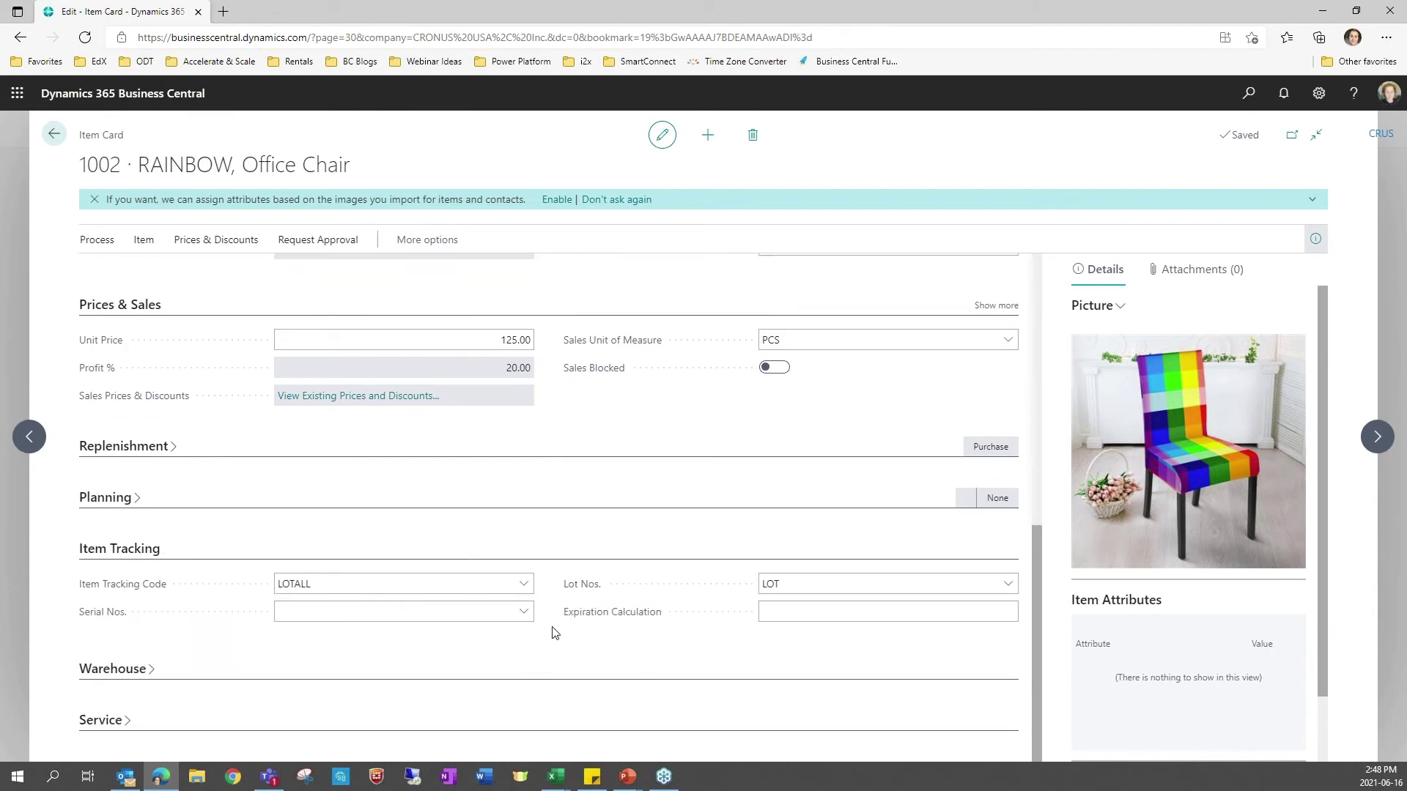
pyautogui.click(524, 584)
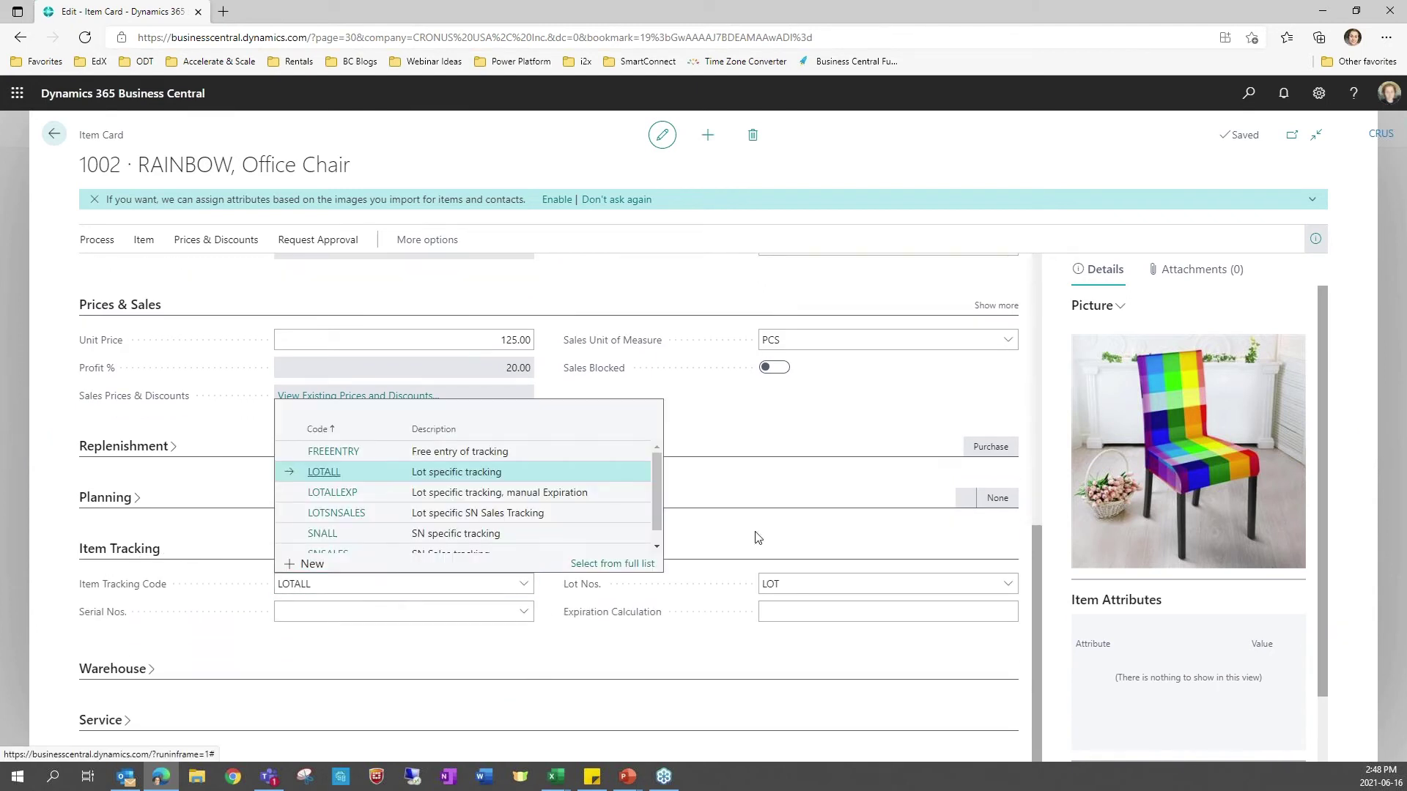
pyautogui.click(629, 565)
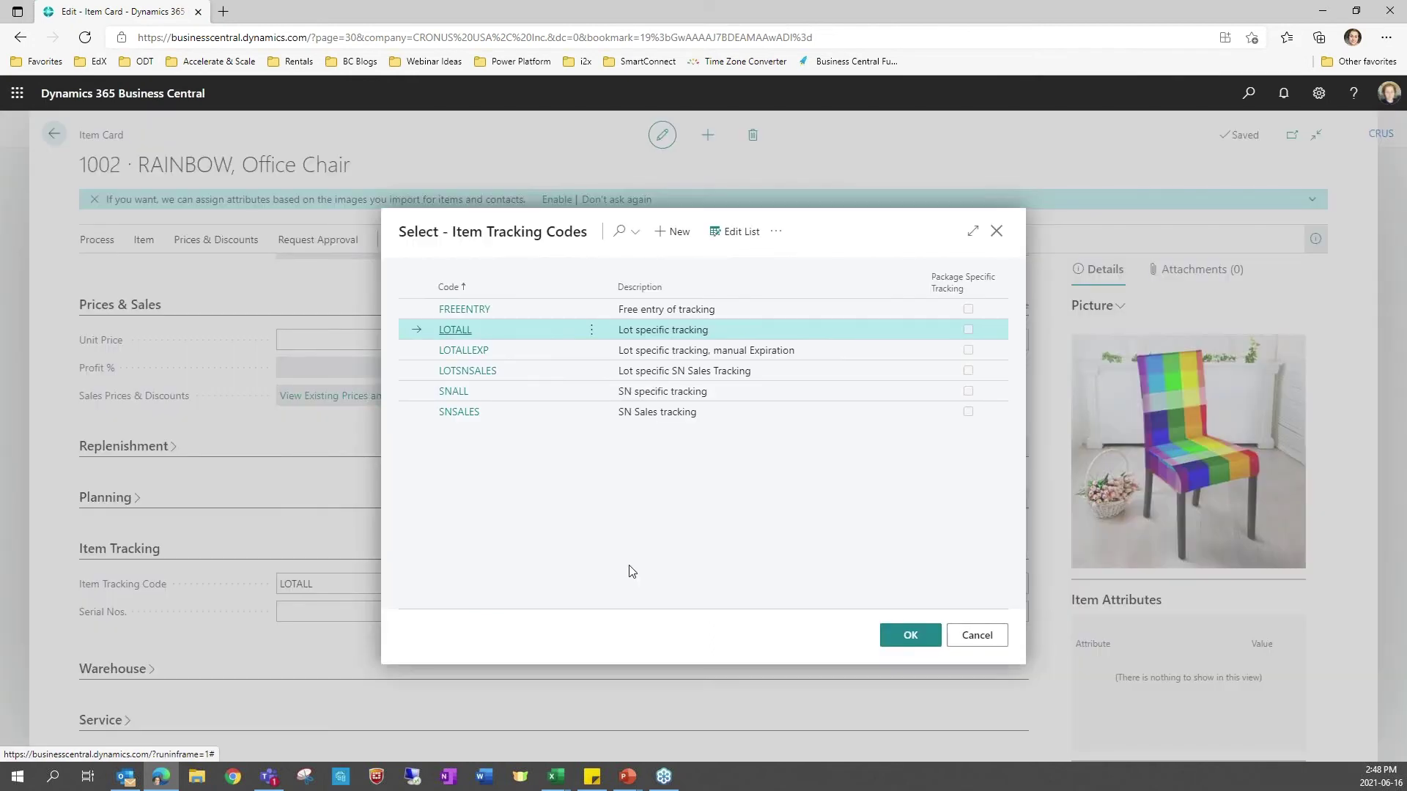
pyautogui.click(781, 233)
pyautogui.click(739, 302)
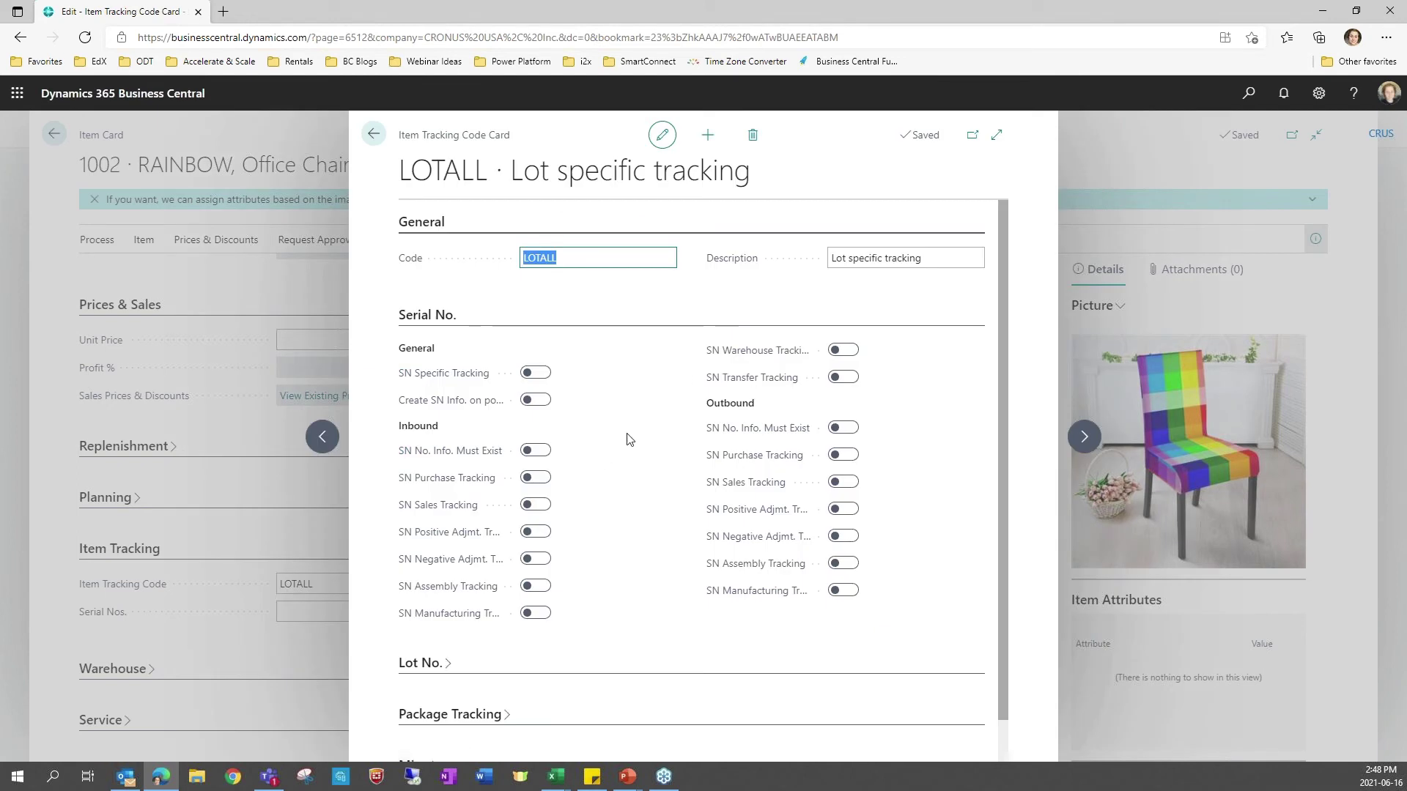
# - Search 'lot' to open the Lot No. Information List, then return to it from the certificate tab
pyautogui.moveTo(467, 404)
pyautogui.click(1249, 93)
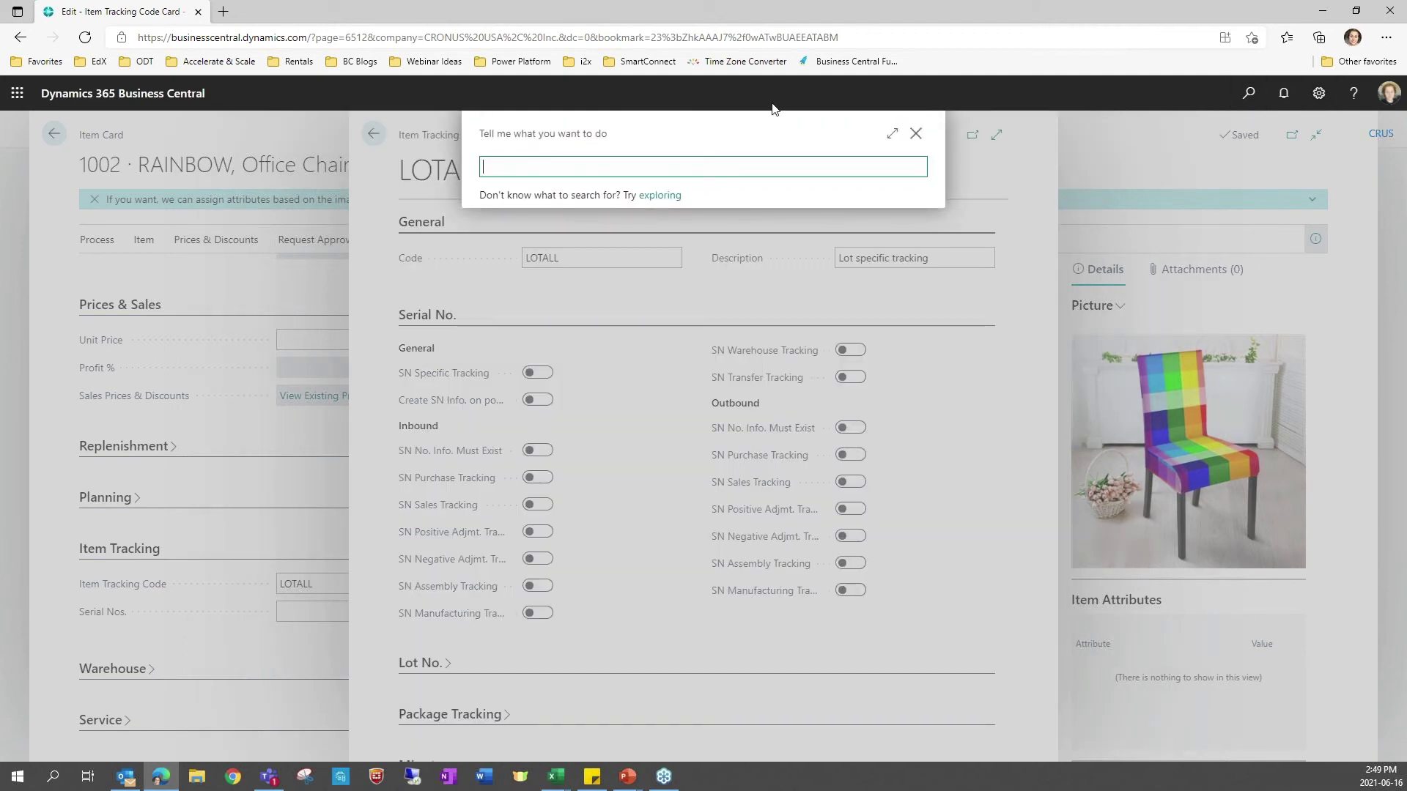
pyautogui.write('lot')
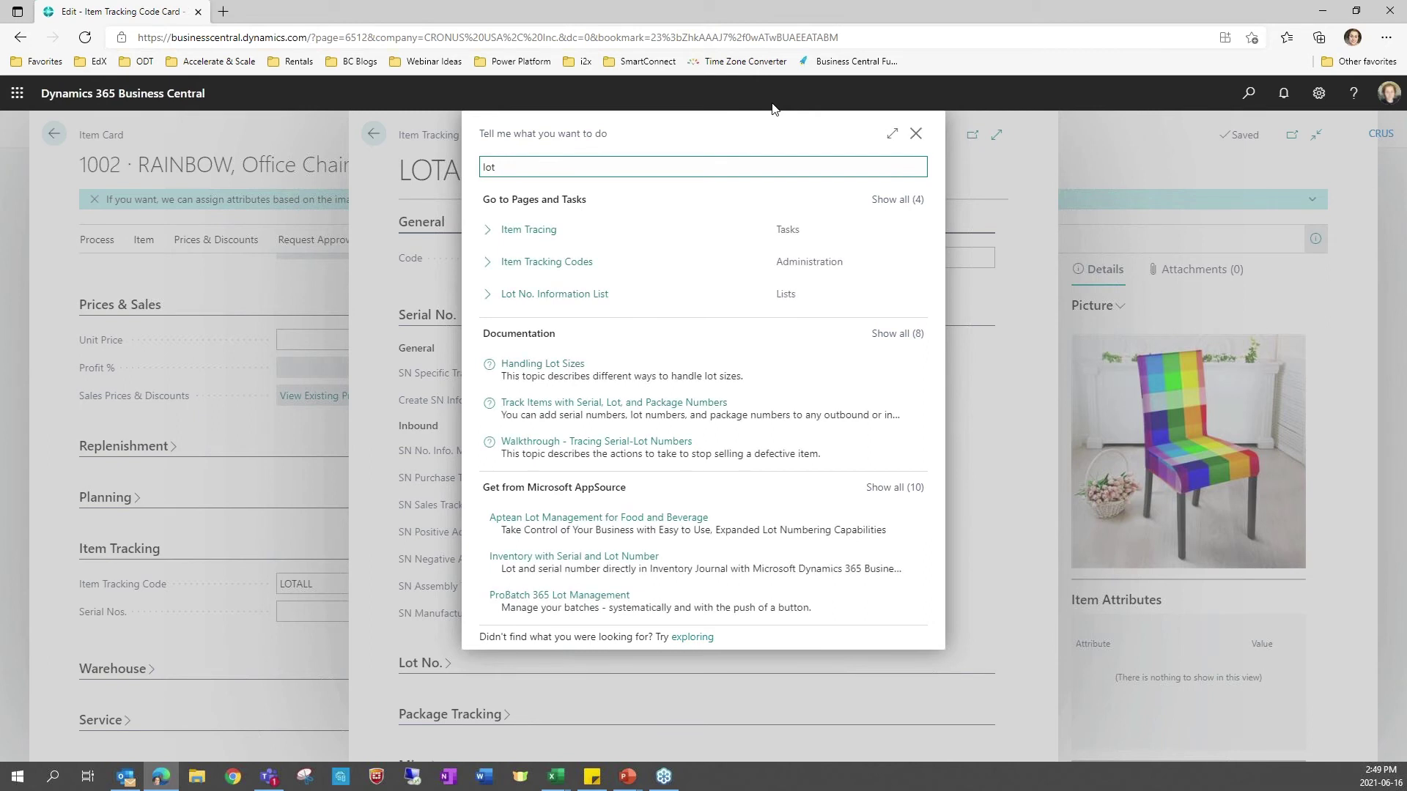
pyautogui.click(555, 304)
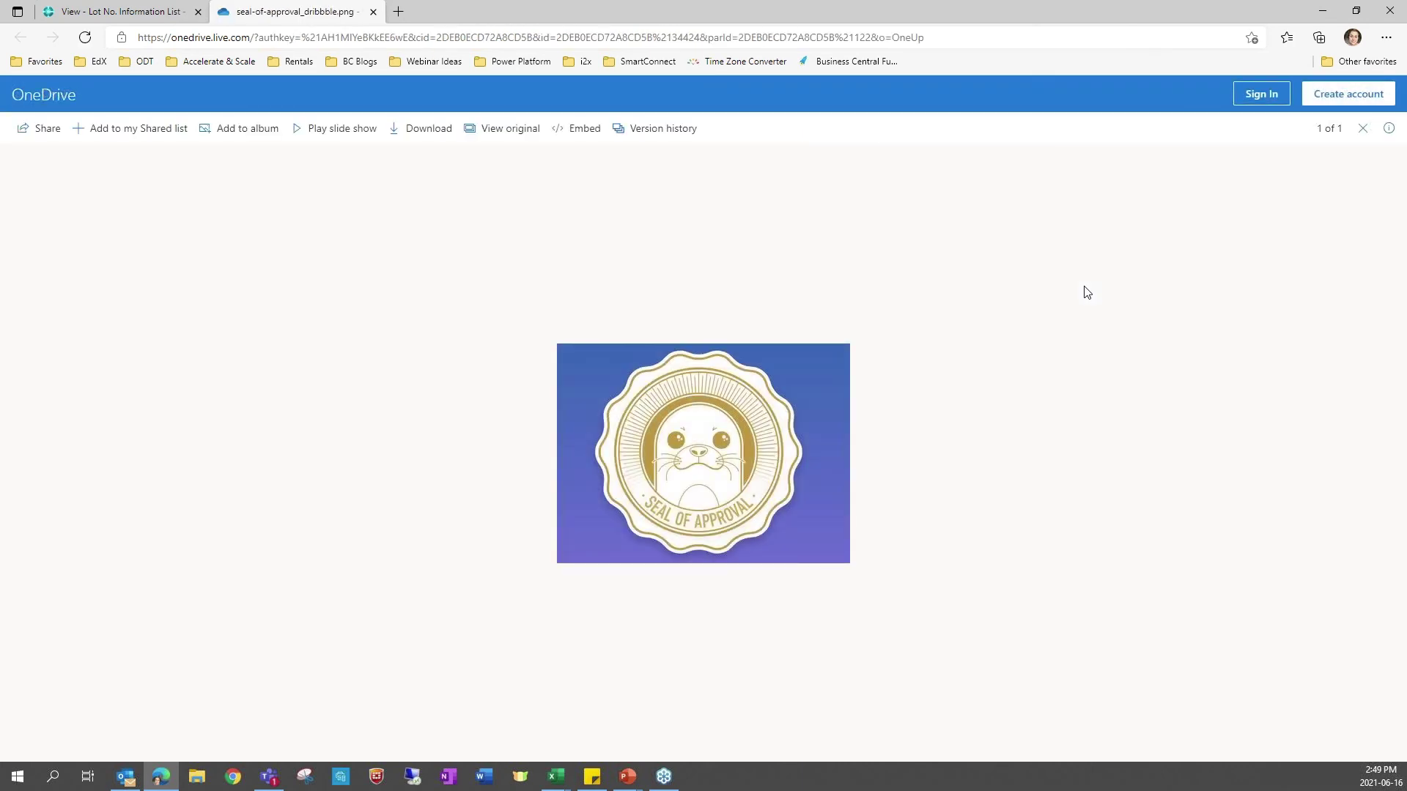
pyautogui.click(132, 16)
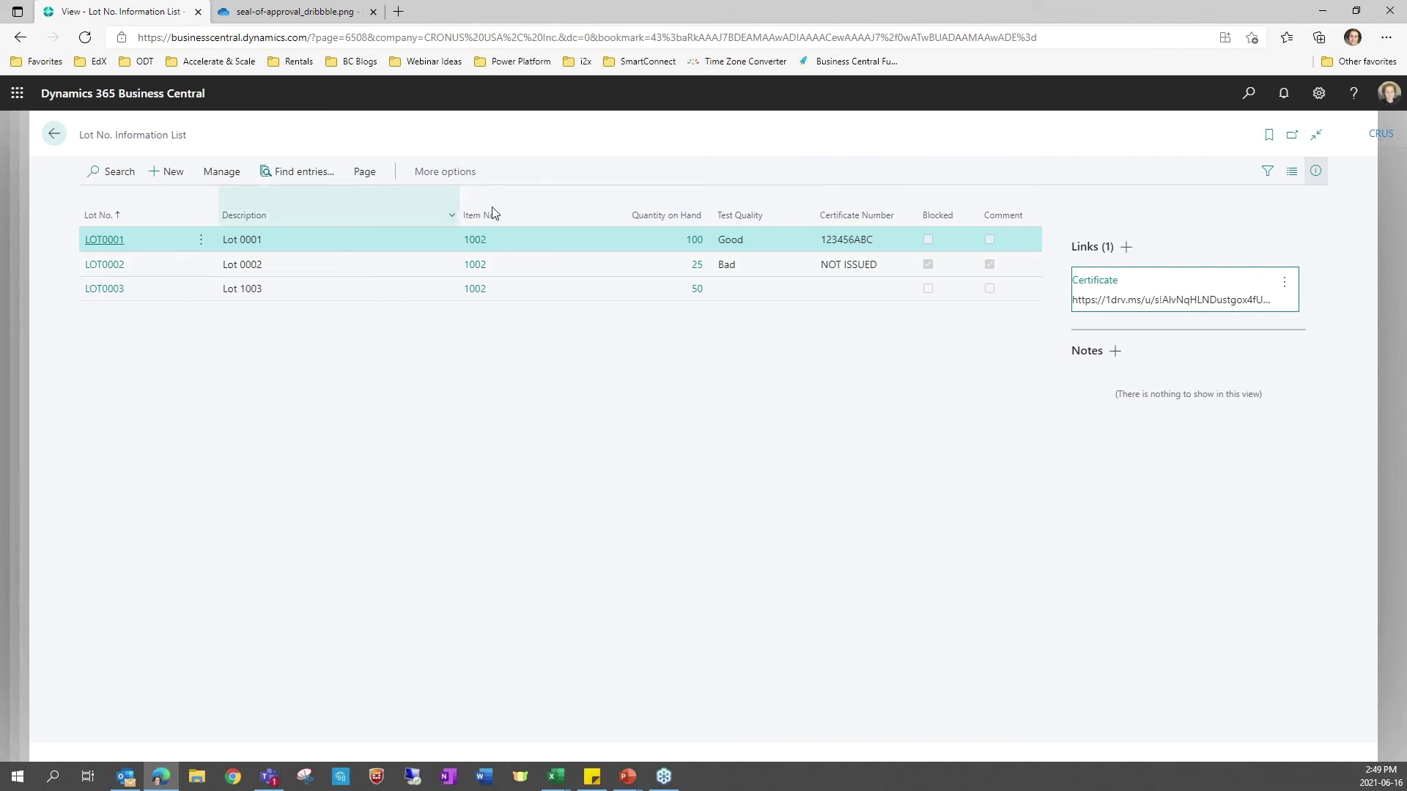
# - Return to the LOTALL tracking code card and expand its Lot No. and Package Tracking settings
pyautogui.click(57, 139)
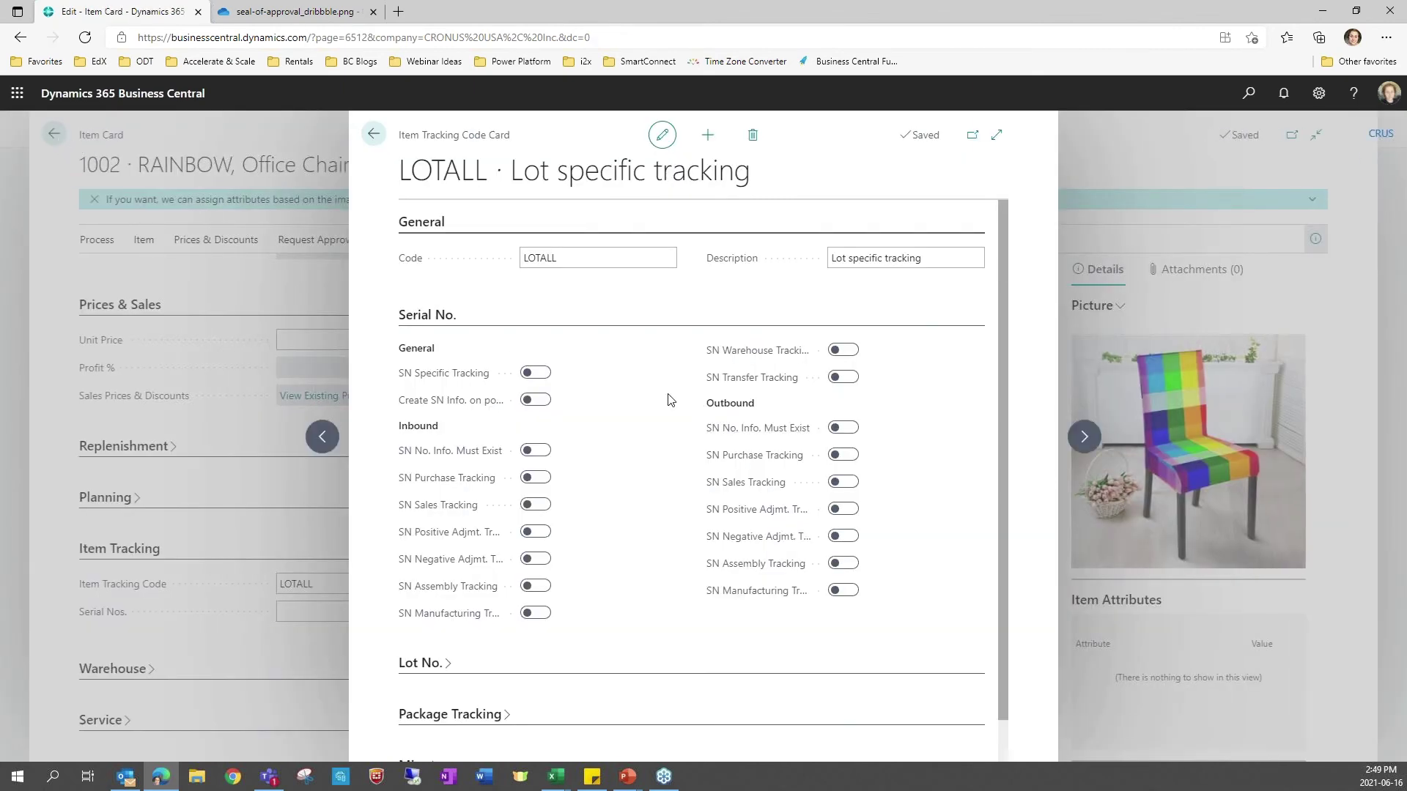
pyautogui.scroll(-1, 669, 400)
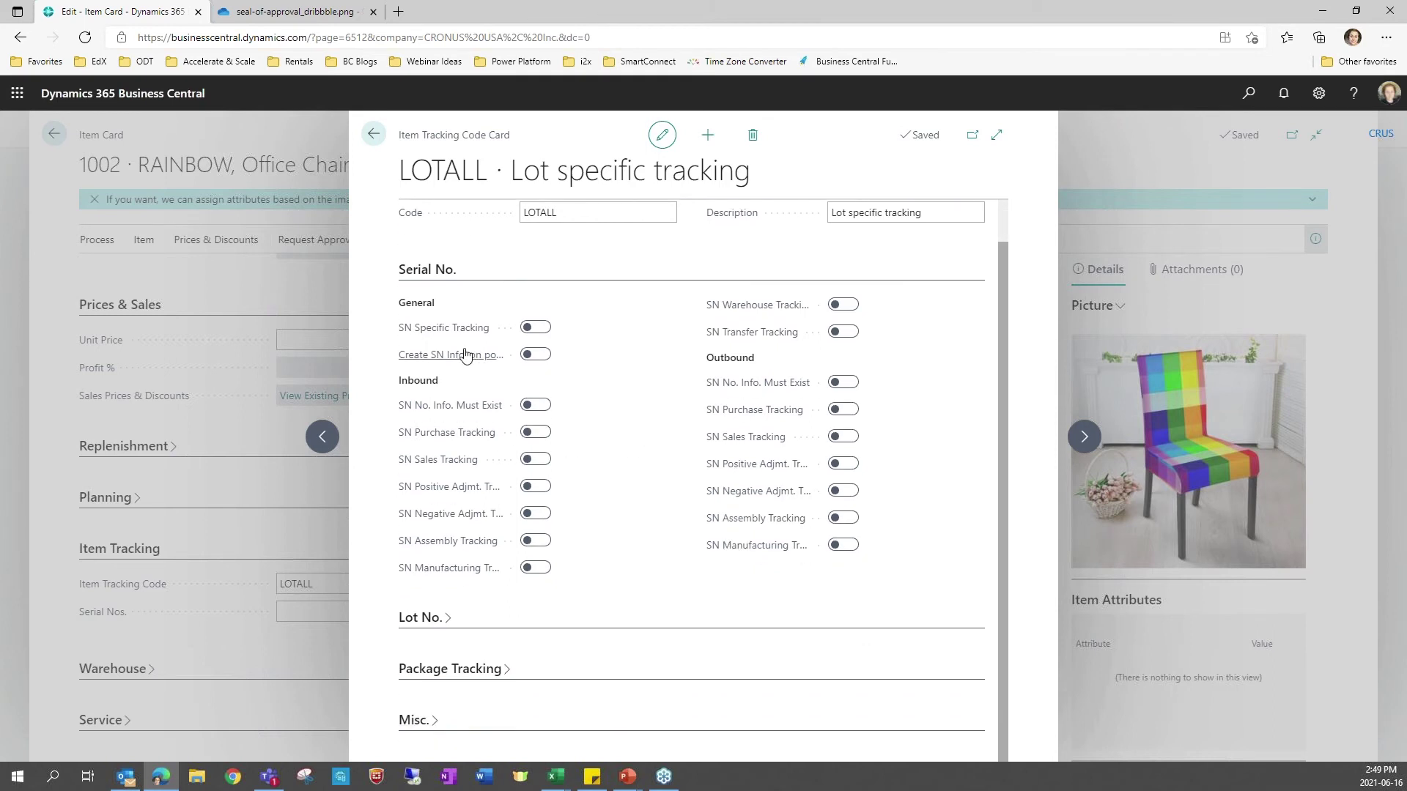
pyautogui.moveTo(452, 359)
pyautogui.click(423, 618)
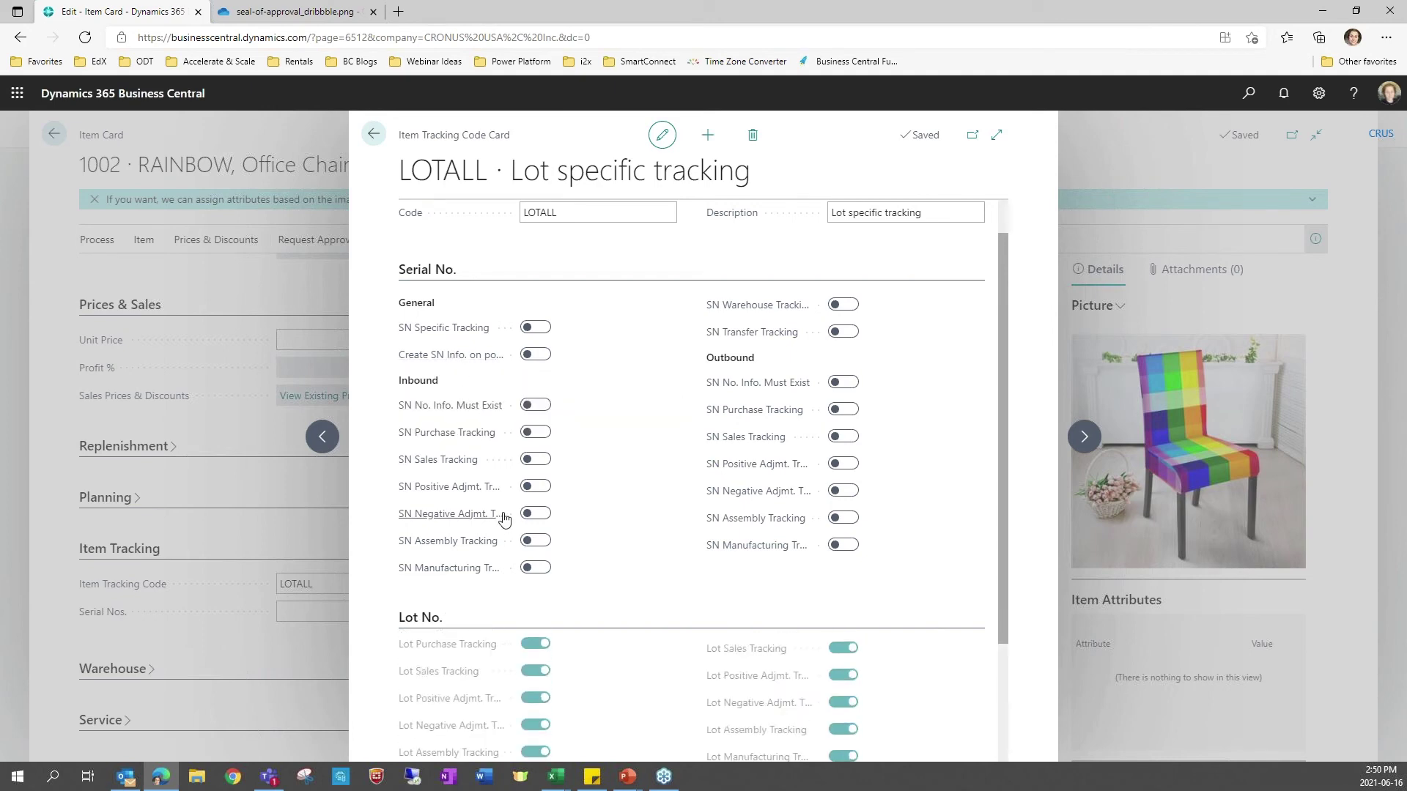
pyautogui.scroll(-2, 502, 520)
pyautogui.scroll(-2, 502, 518)
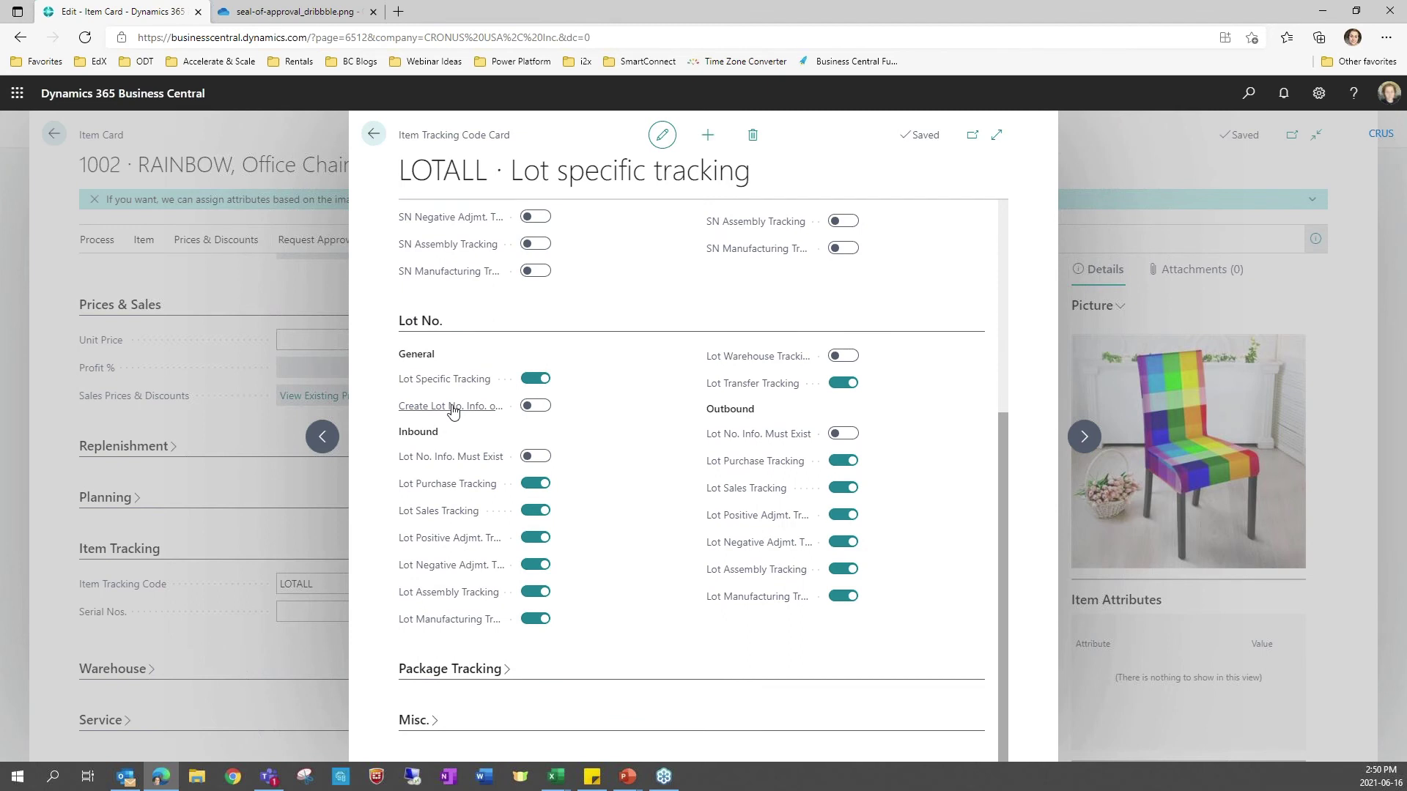
pyautogui.click(488, 683)
pyautogui.scroll(-4, 602, 511)
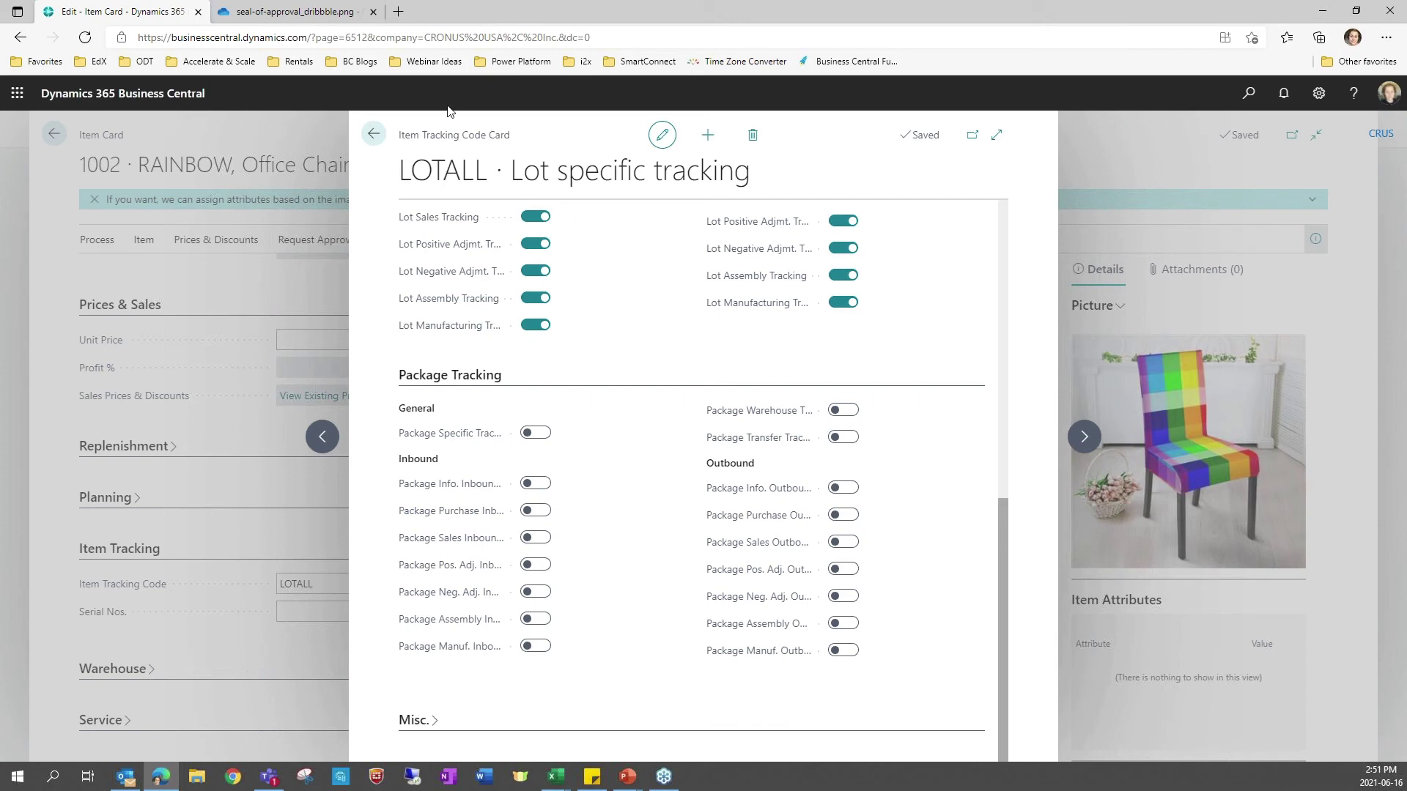
# - Close the LOTALL tracking code card and code list, then reopen item 1002 RAINBOW, Office Chair
pyautogui.click(373, 135)
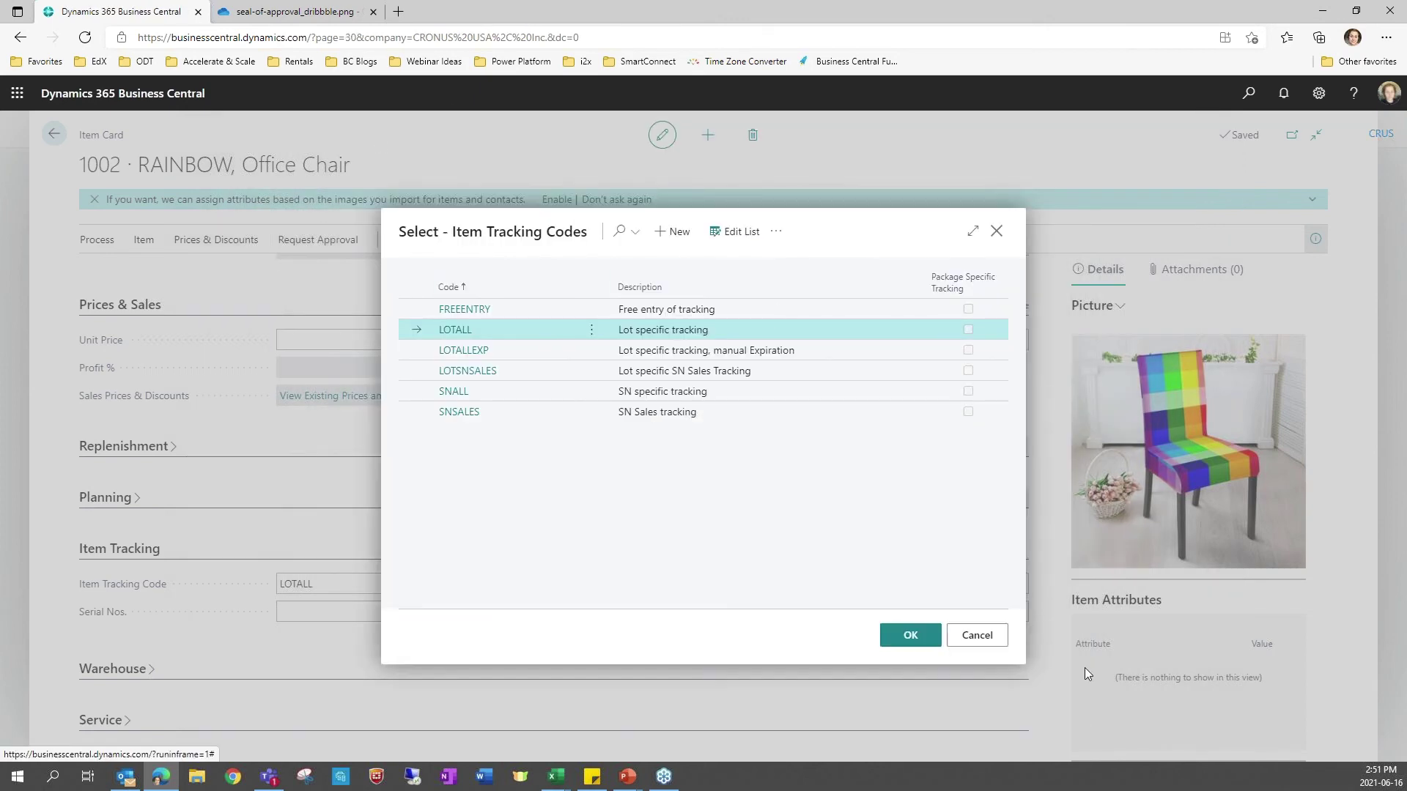
pyautogui.click(973, 636)
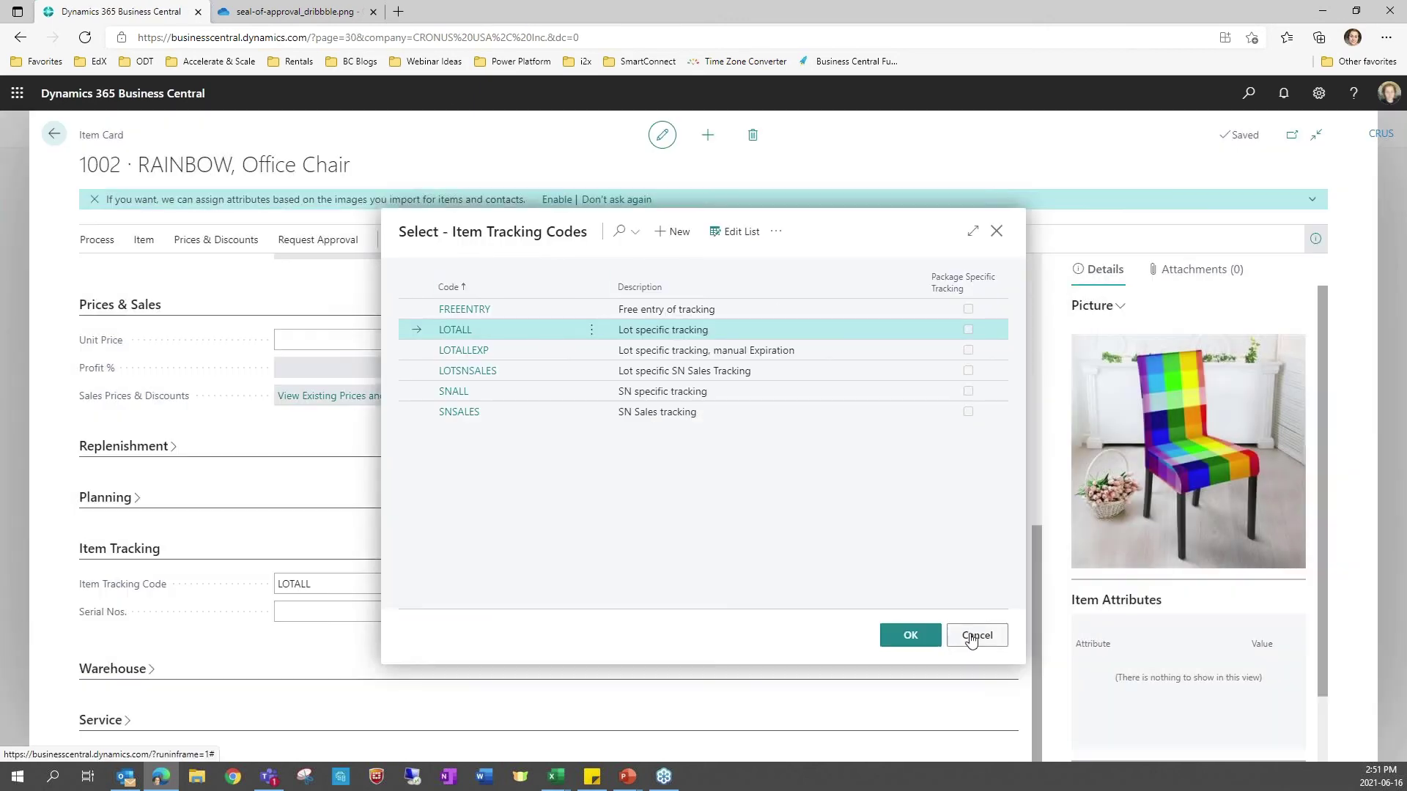
pyautogui.click(54, 134)
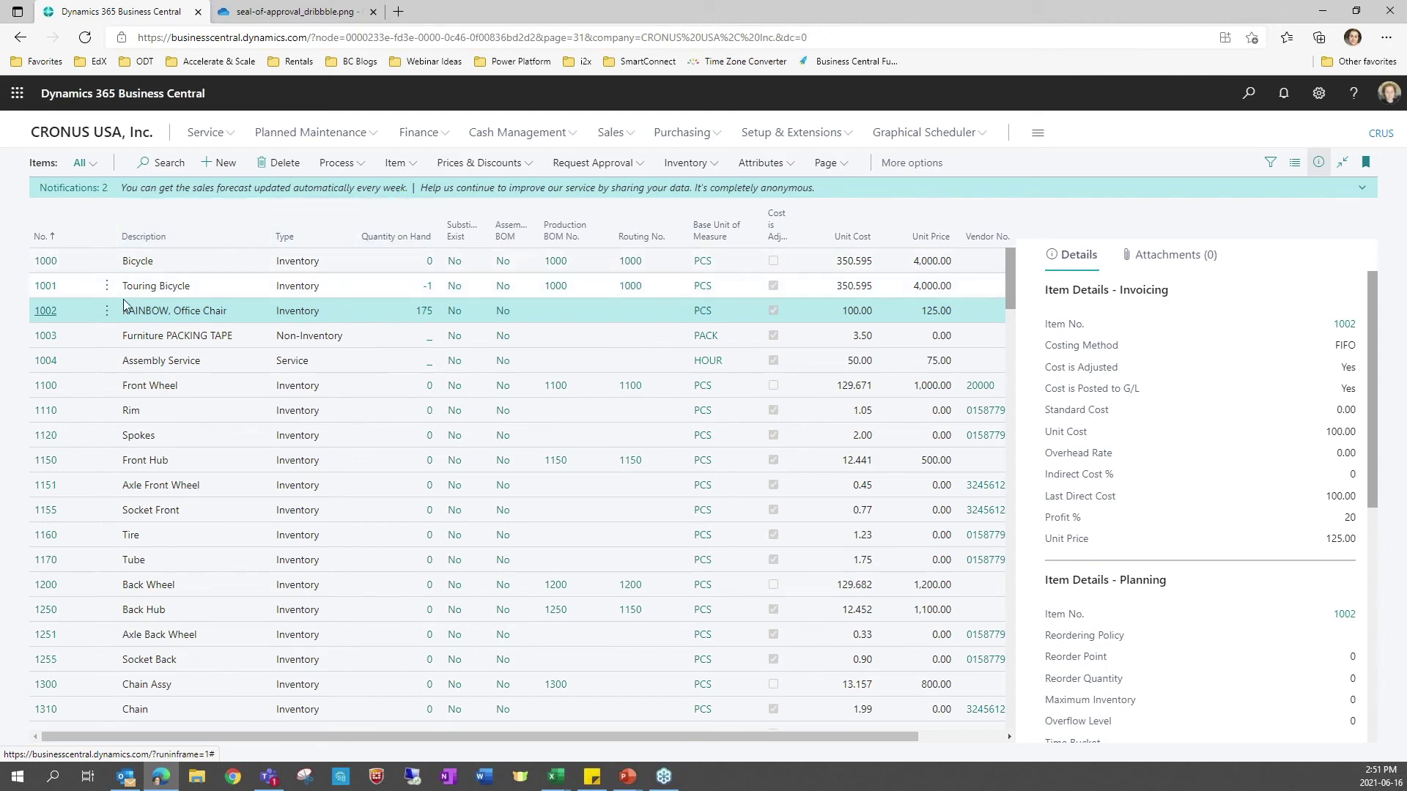
pyautogui.click(47, 310)
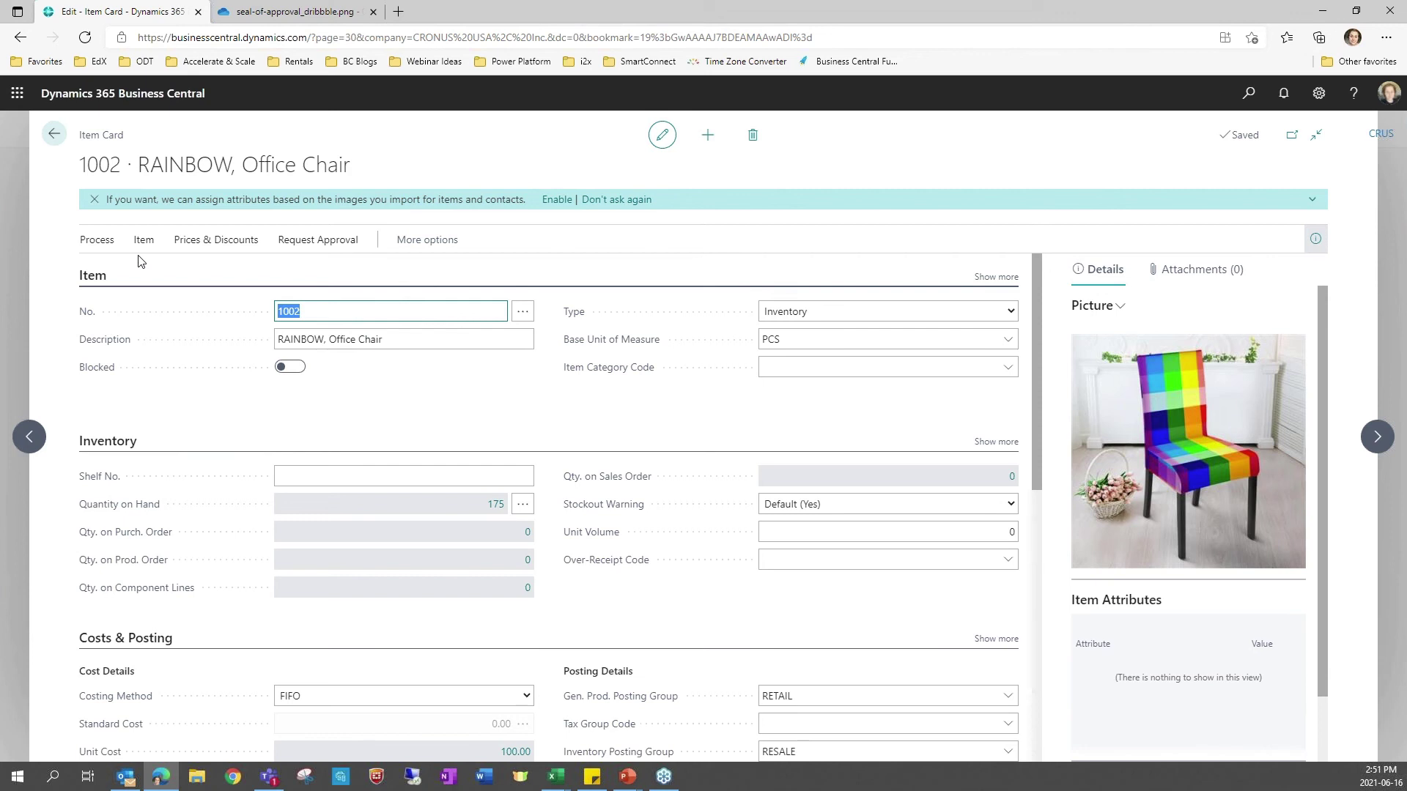
# - View item 1002's availability by lot from its Related > Availability actions
pyautogui.click(428, 240)
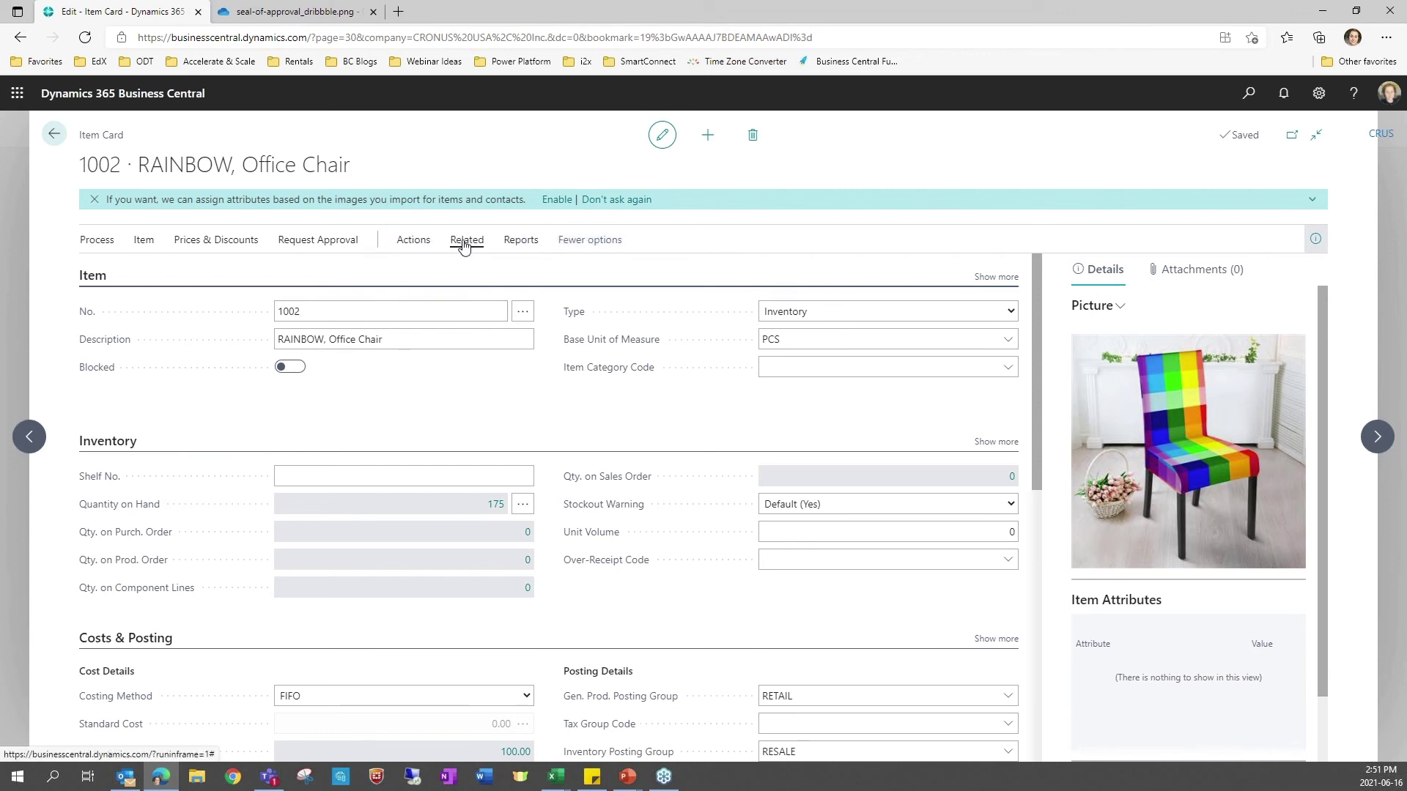
pyautogui.click(465, 244)
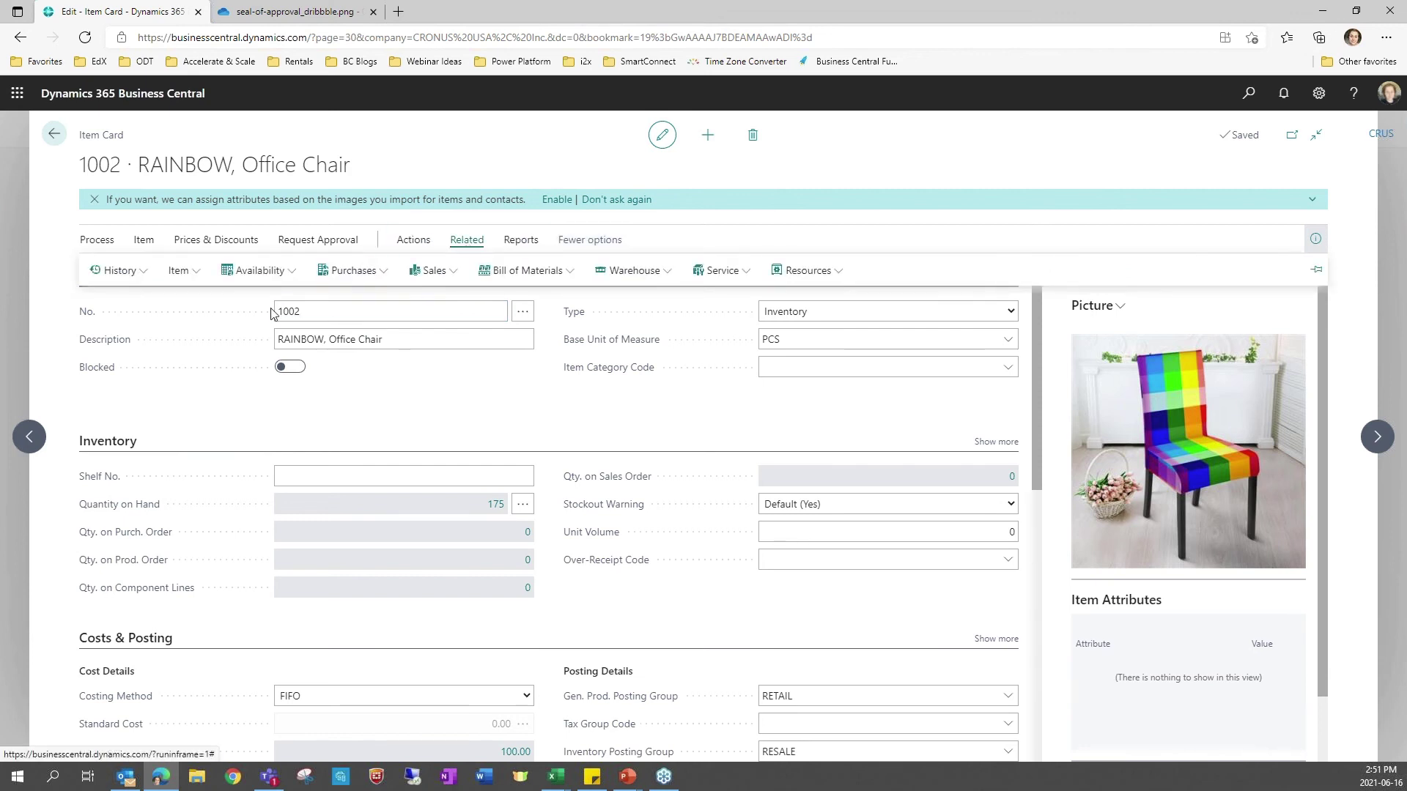
pyautogui.click(284, 277)
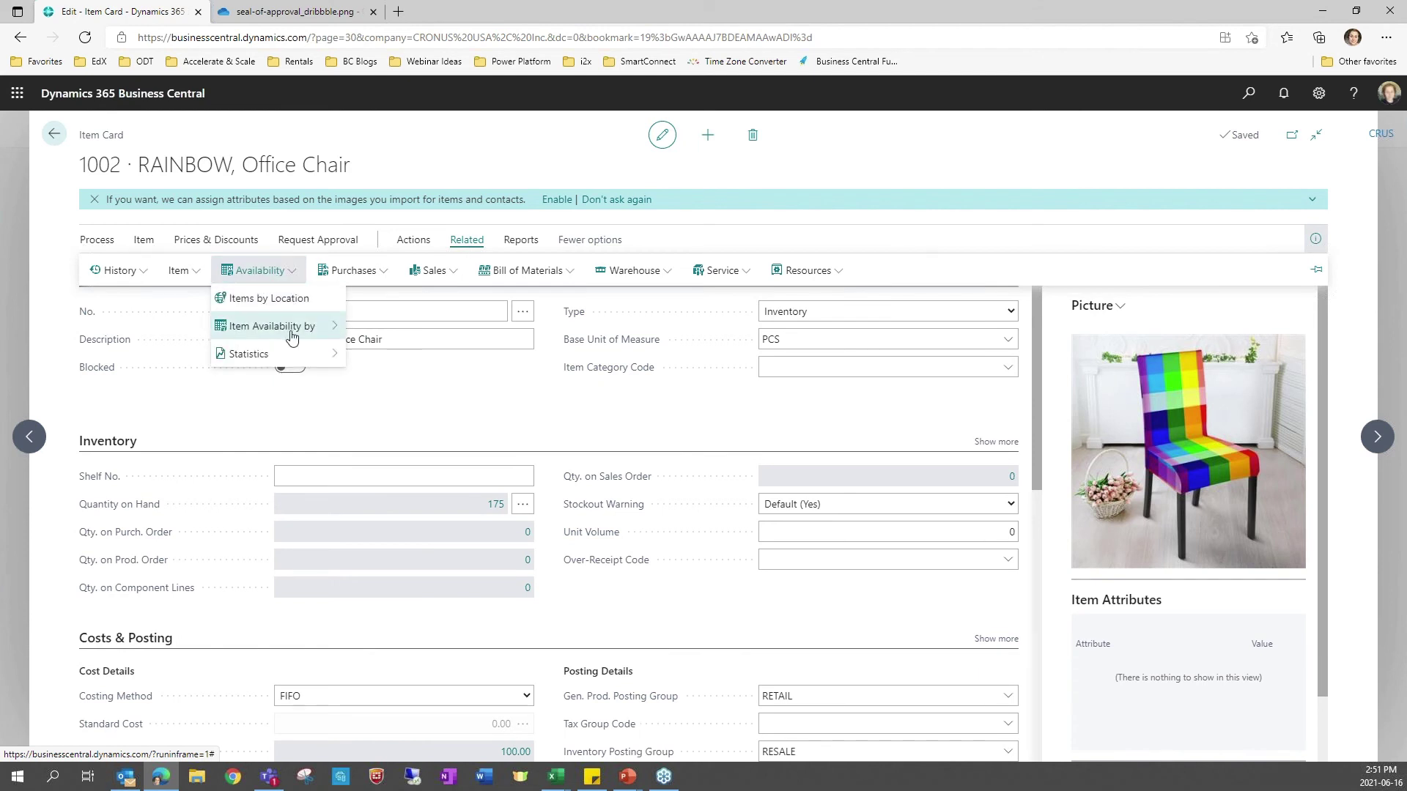
pyautogui.moveTo(278, 326)
pyautogui.click(370, 440)
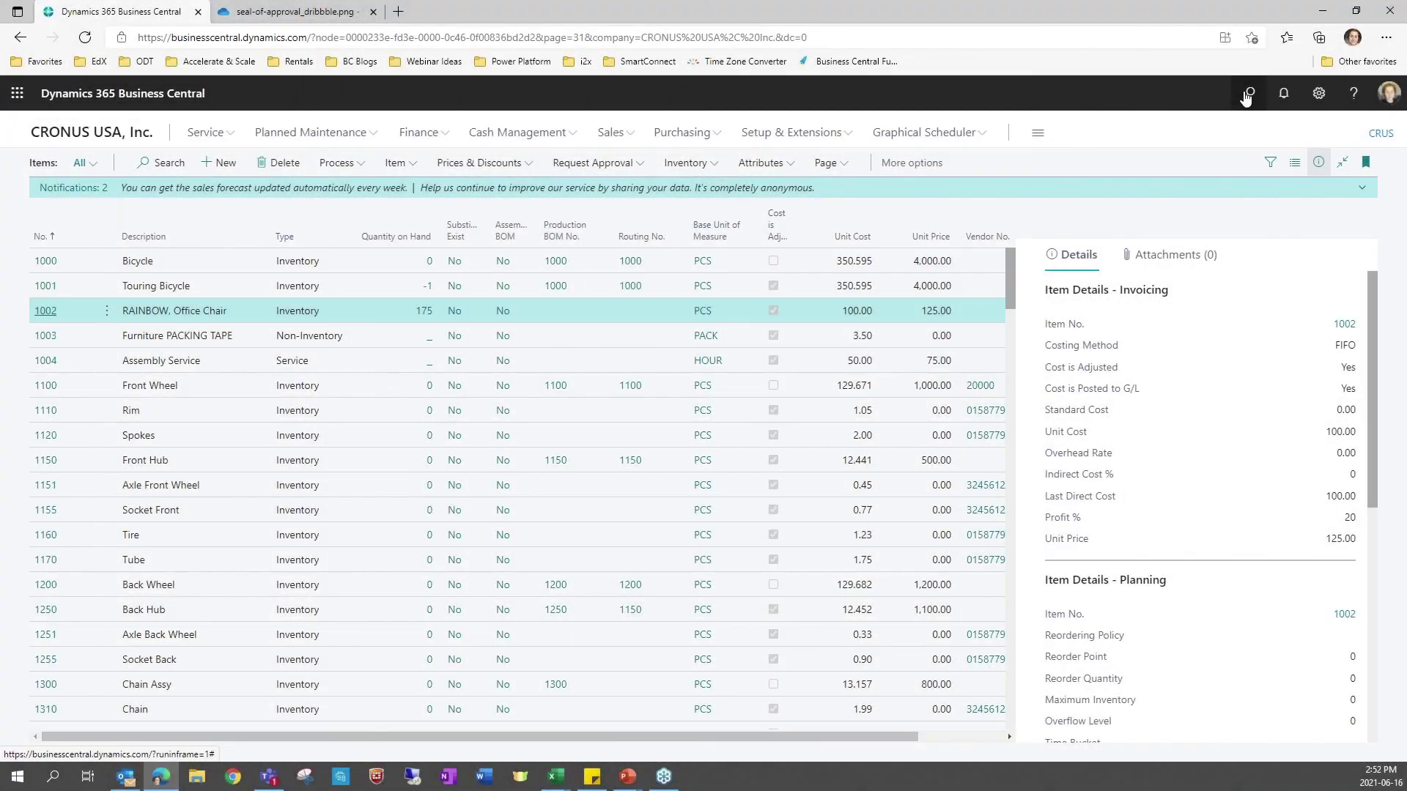
# - Find Inventory Shipments via 'inv ship' and create shipment IS000100 dated 6/16/2021
pyautogui.click(1248, 96)
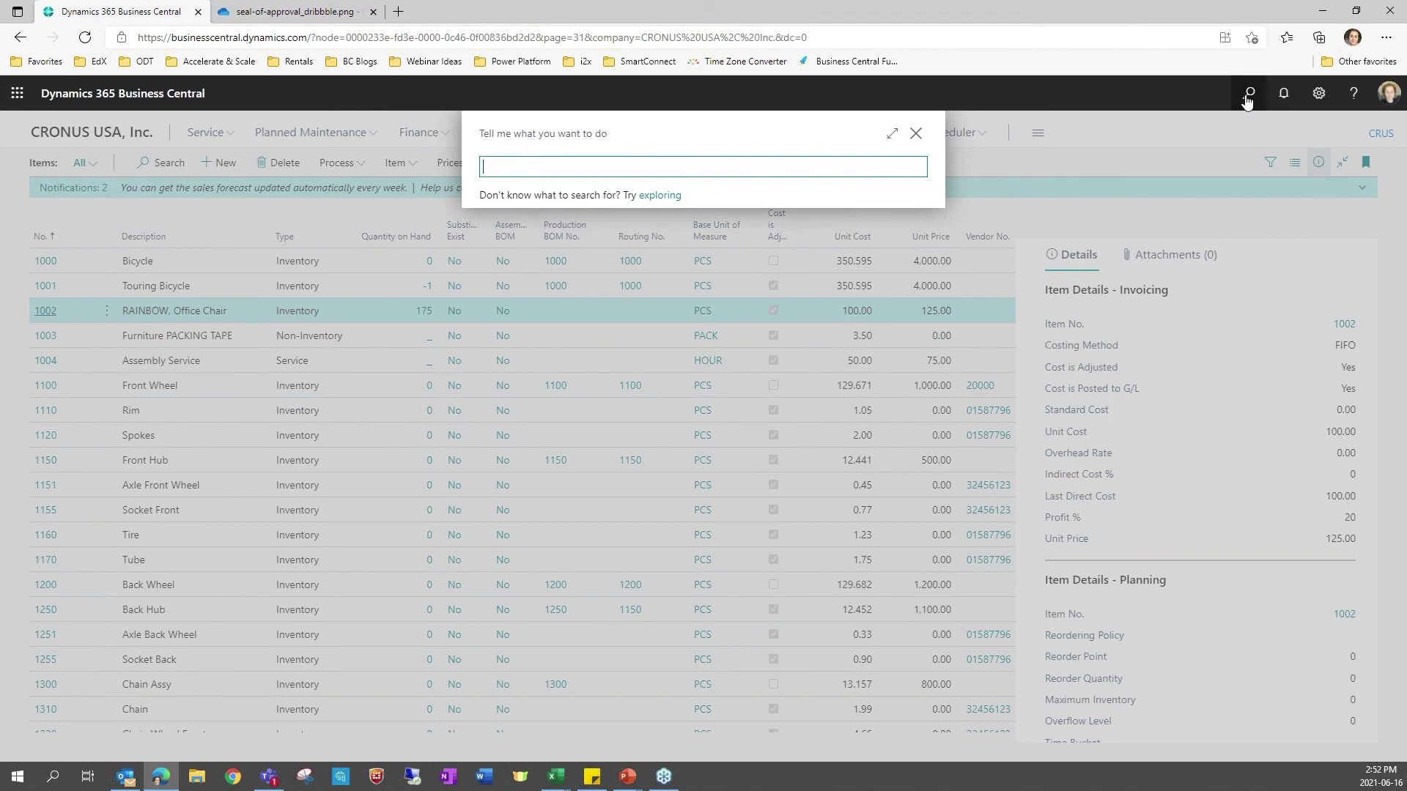
pyautogui.write('inv ship')
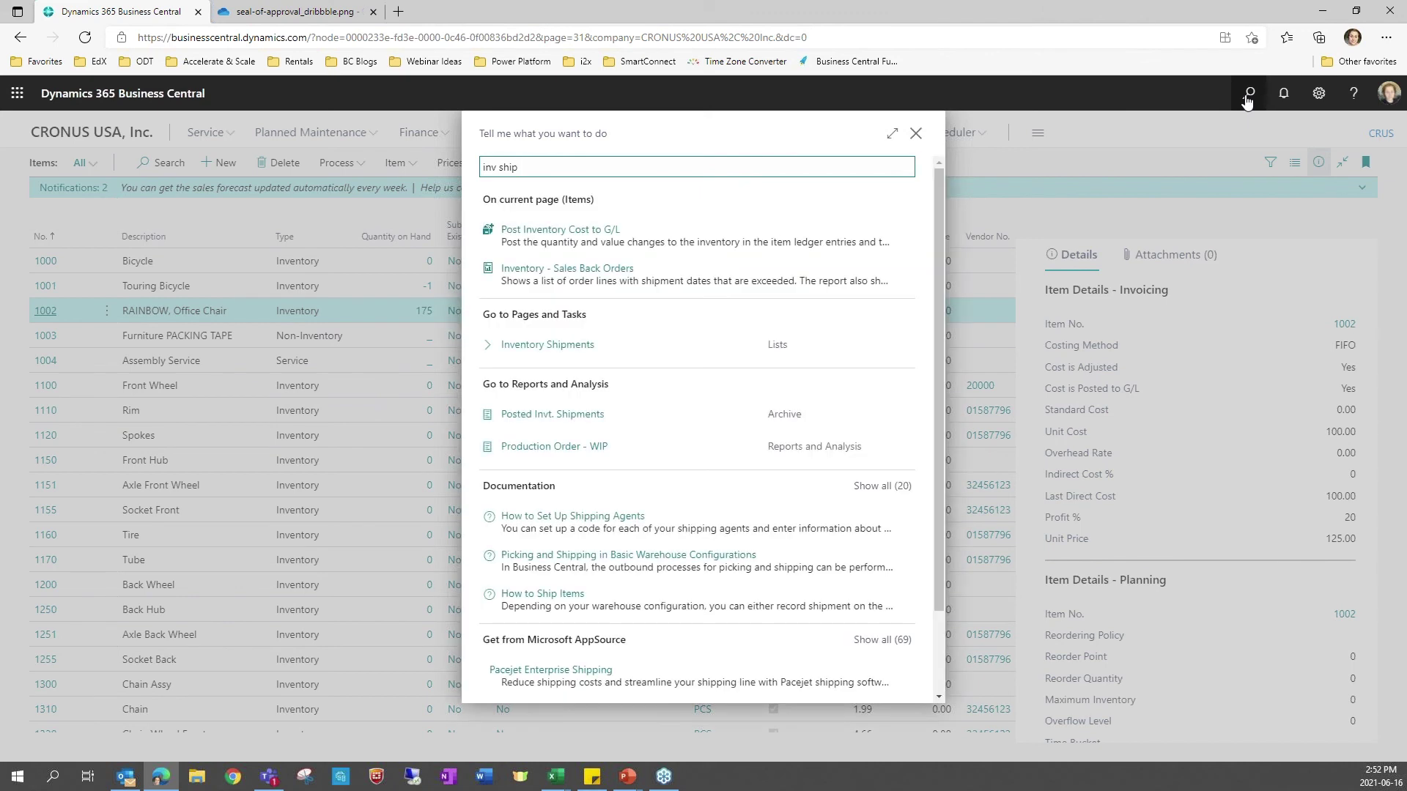
pyautogui.click(579, 346)
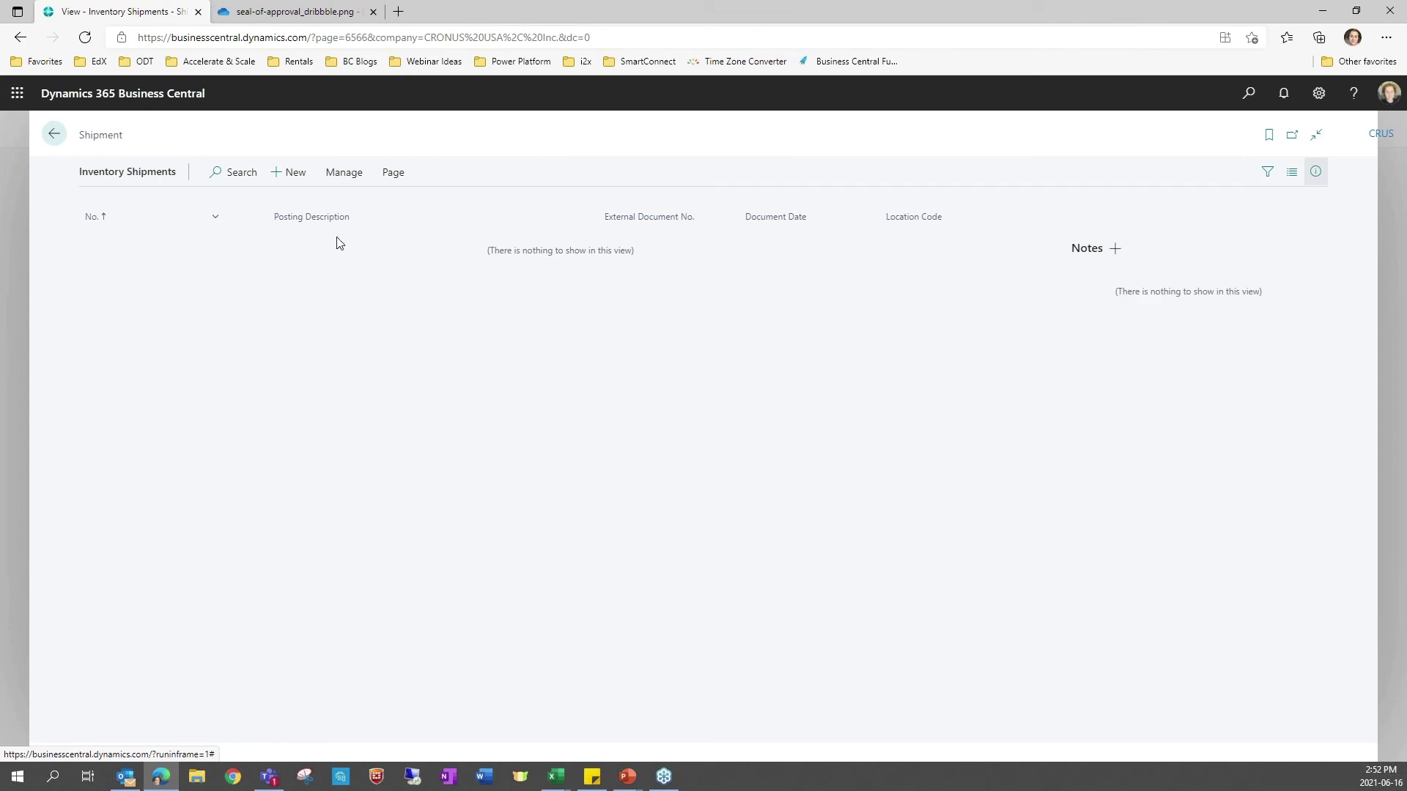
pyautogui.click(291, 173)
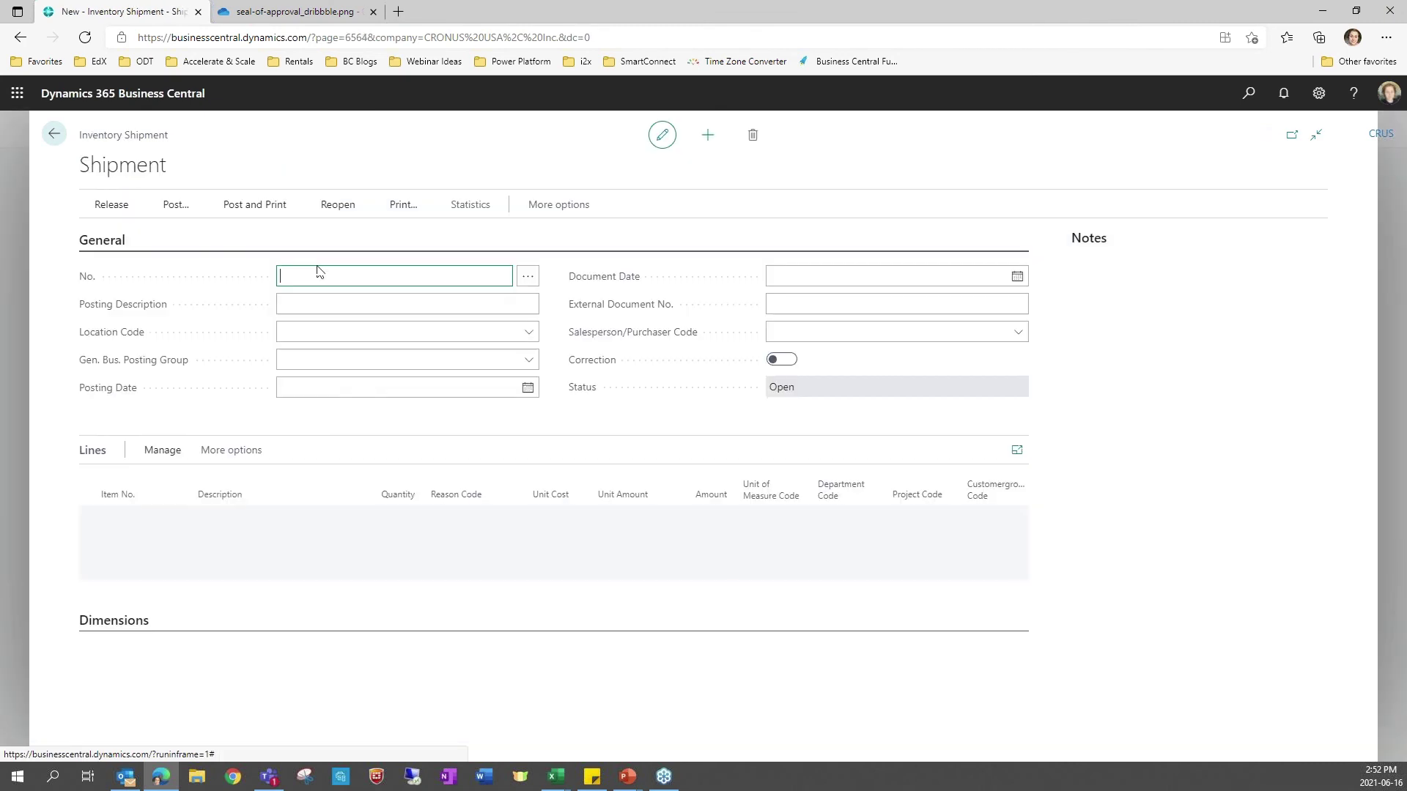
pyautogui.click(381, 304)
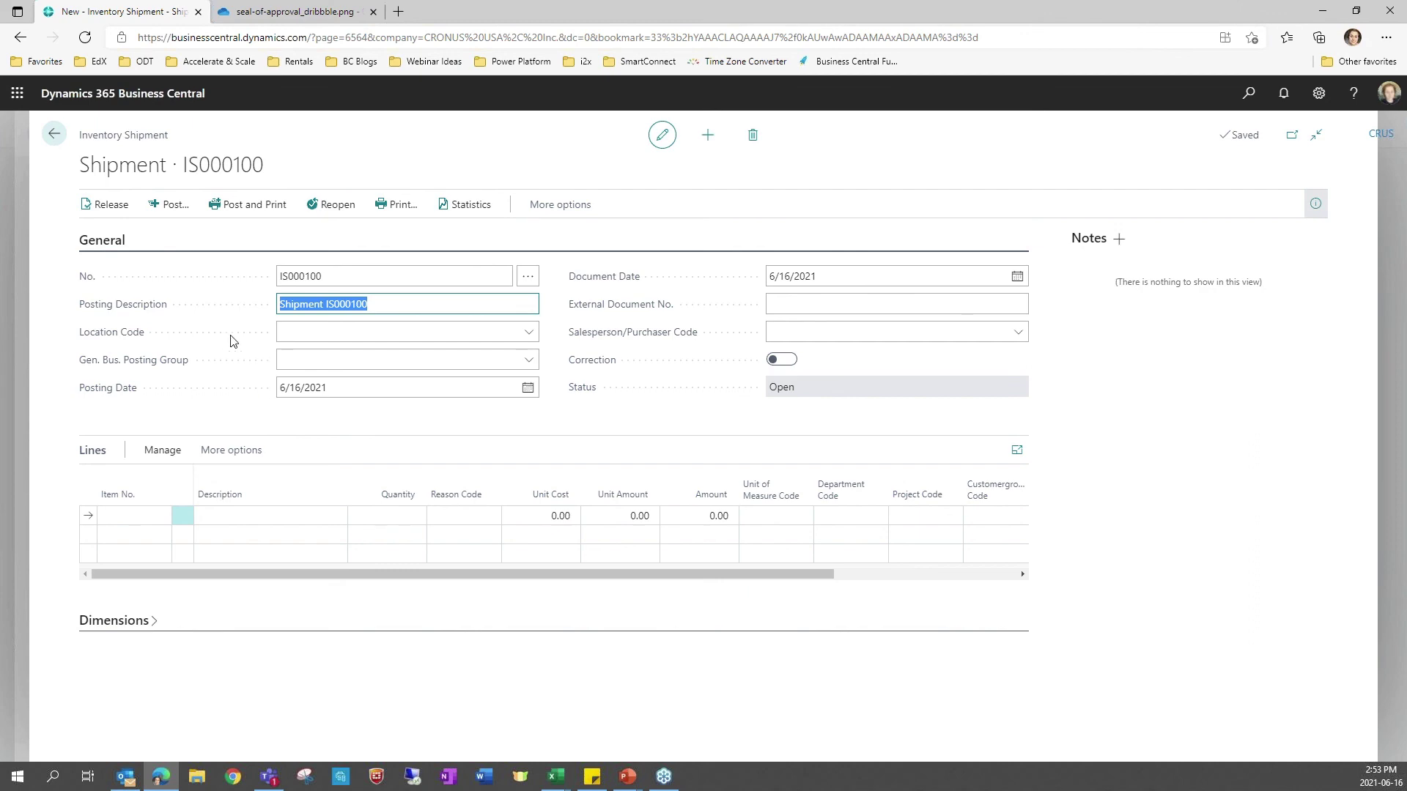
pyautogui.click(67, 144)
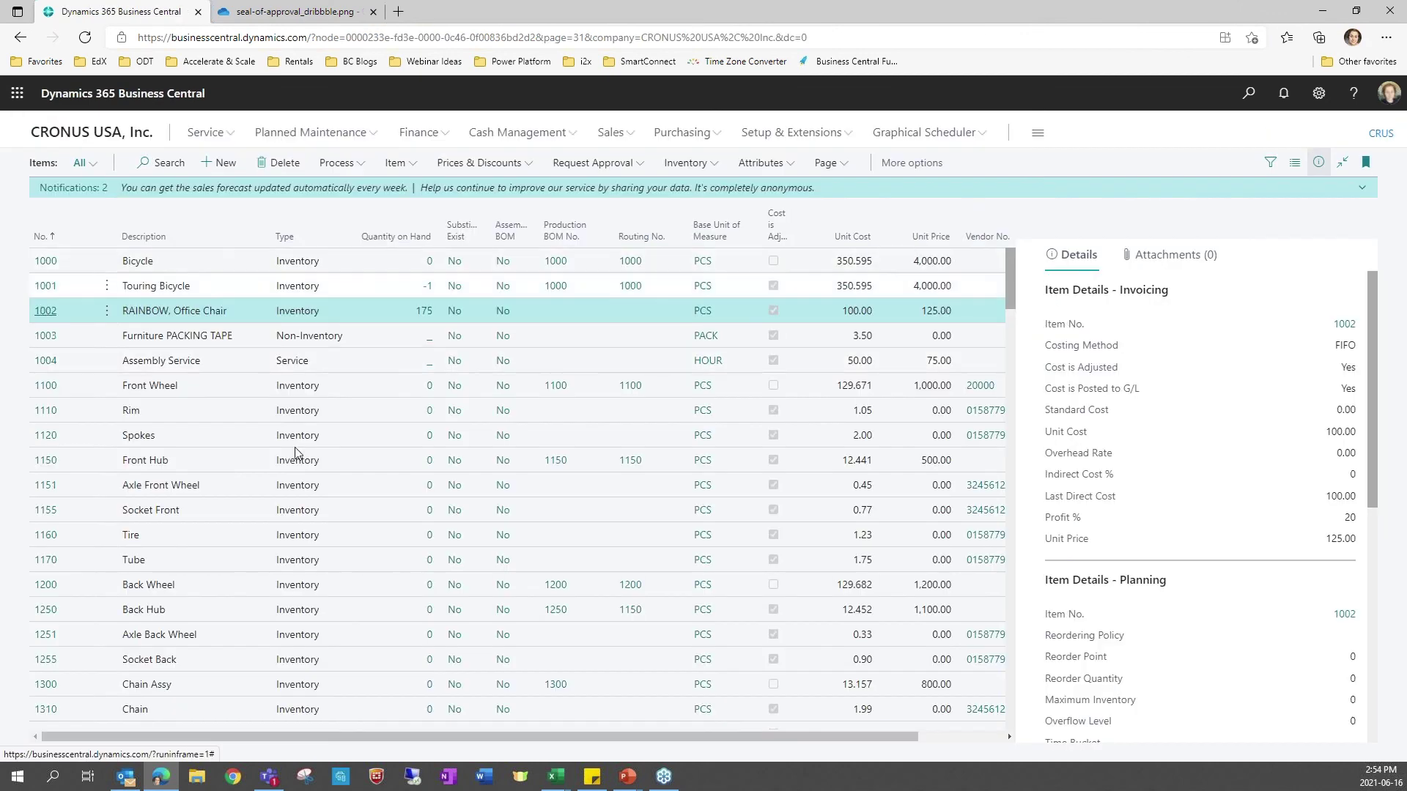
# - Return to the PowerPoint slideshow on the What's New & Planned in Business Central slide
pyautogui.moveTo(629, 782)
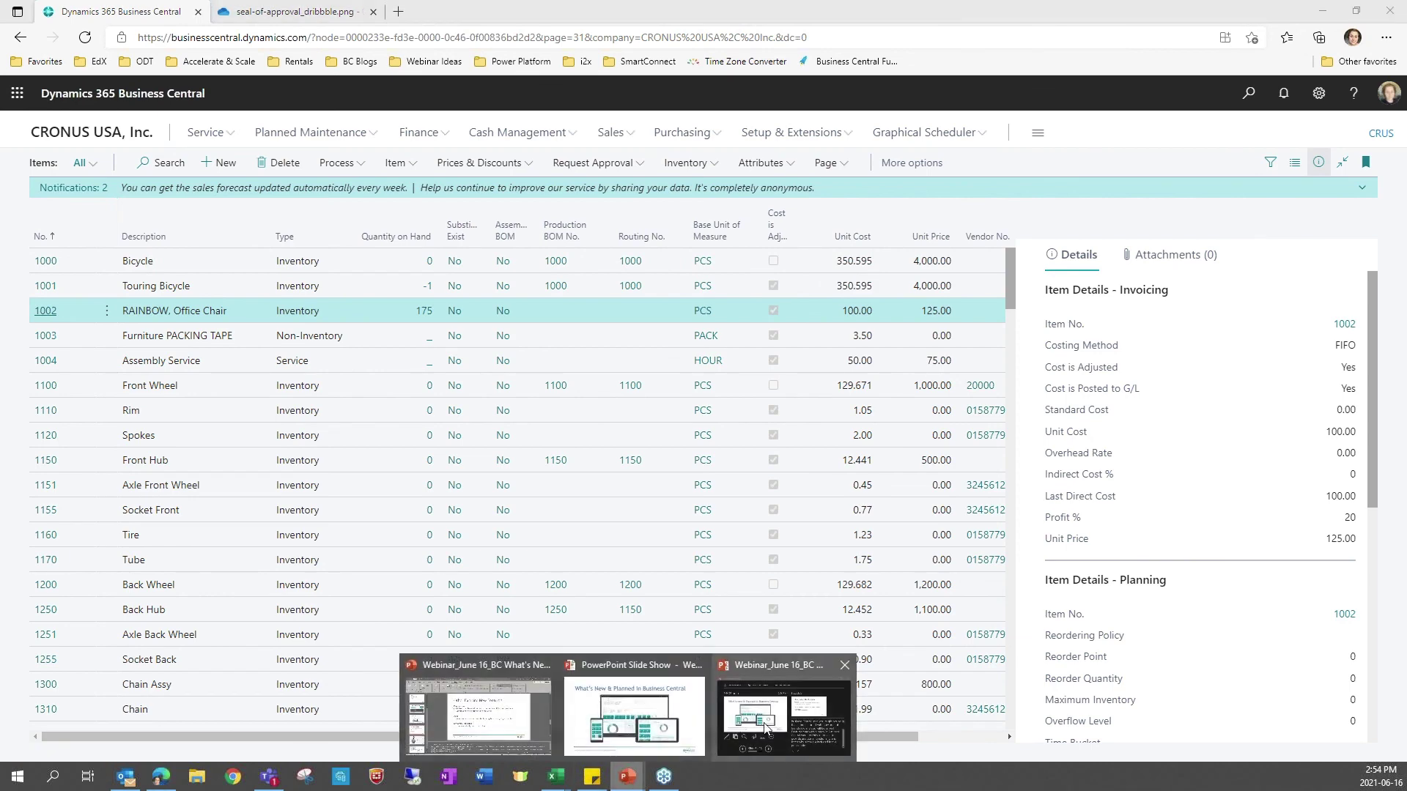
pyautogui.click(632, 705)
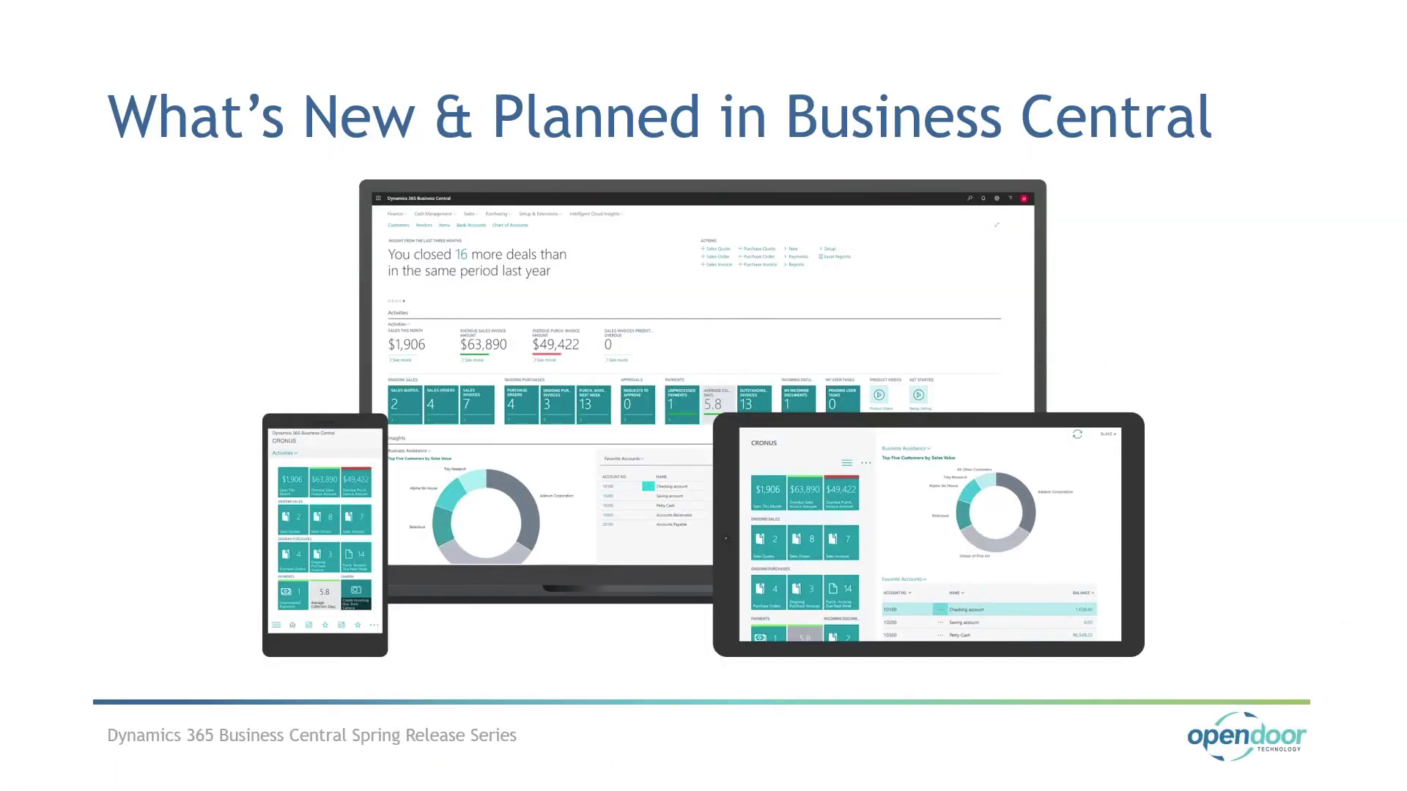